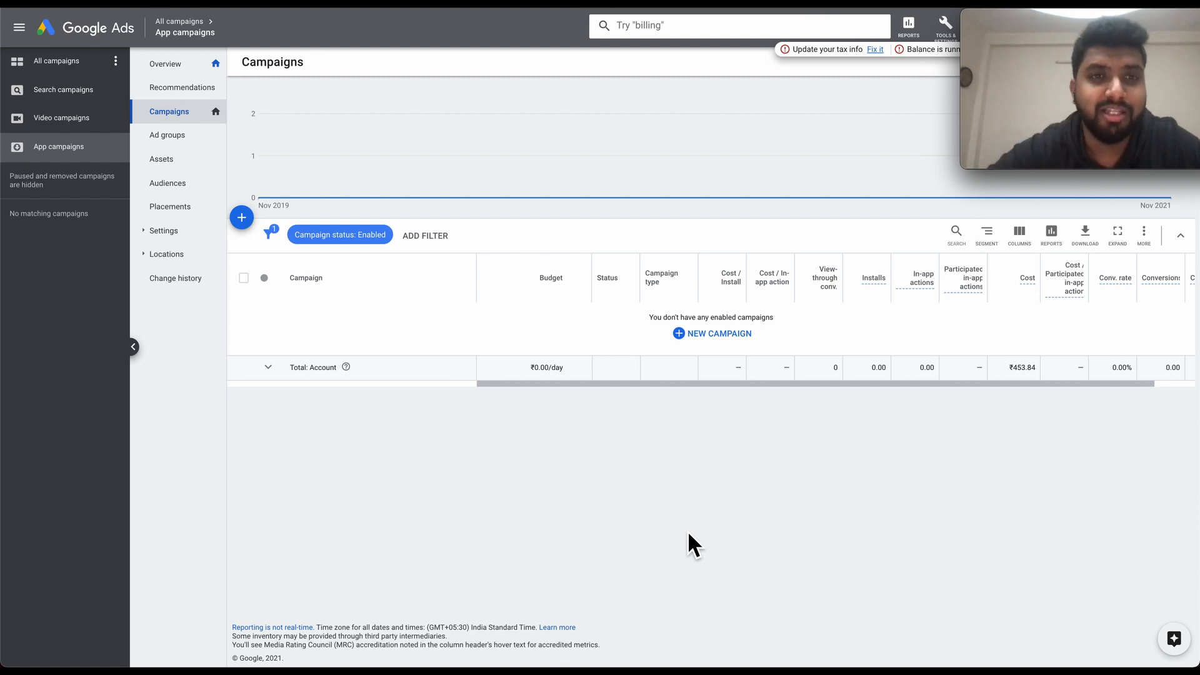
Create a new campaign with App promotion as its goal.
click(244, 220)
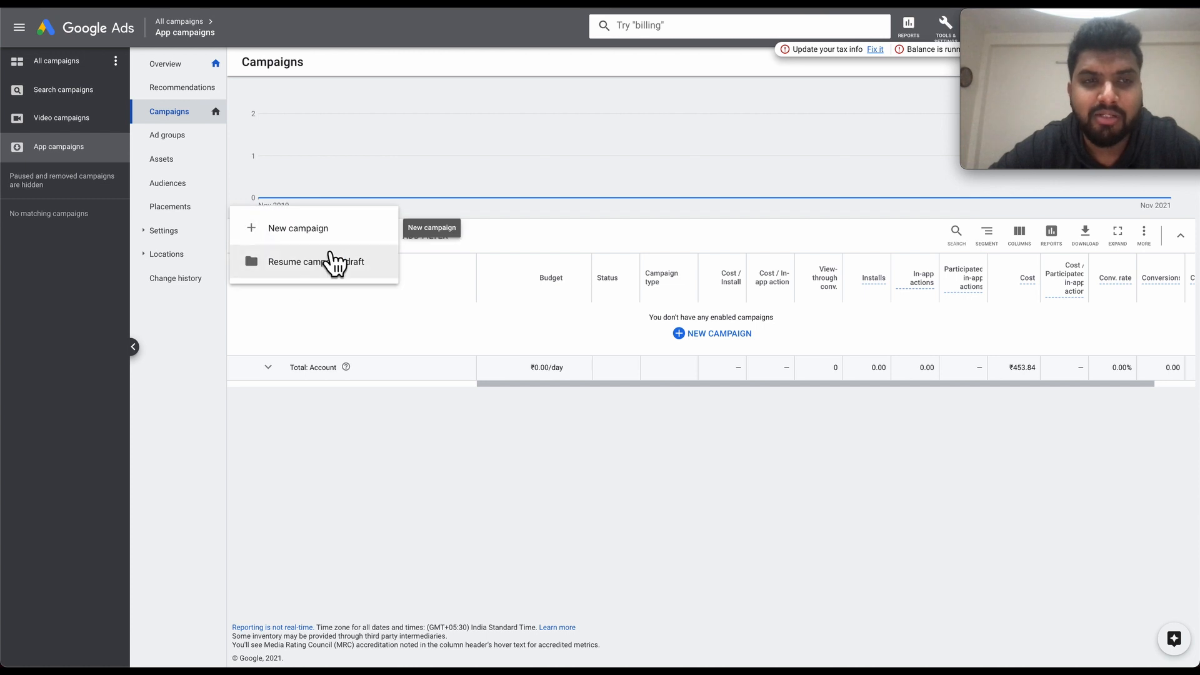
click(336, 238)
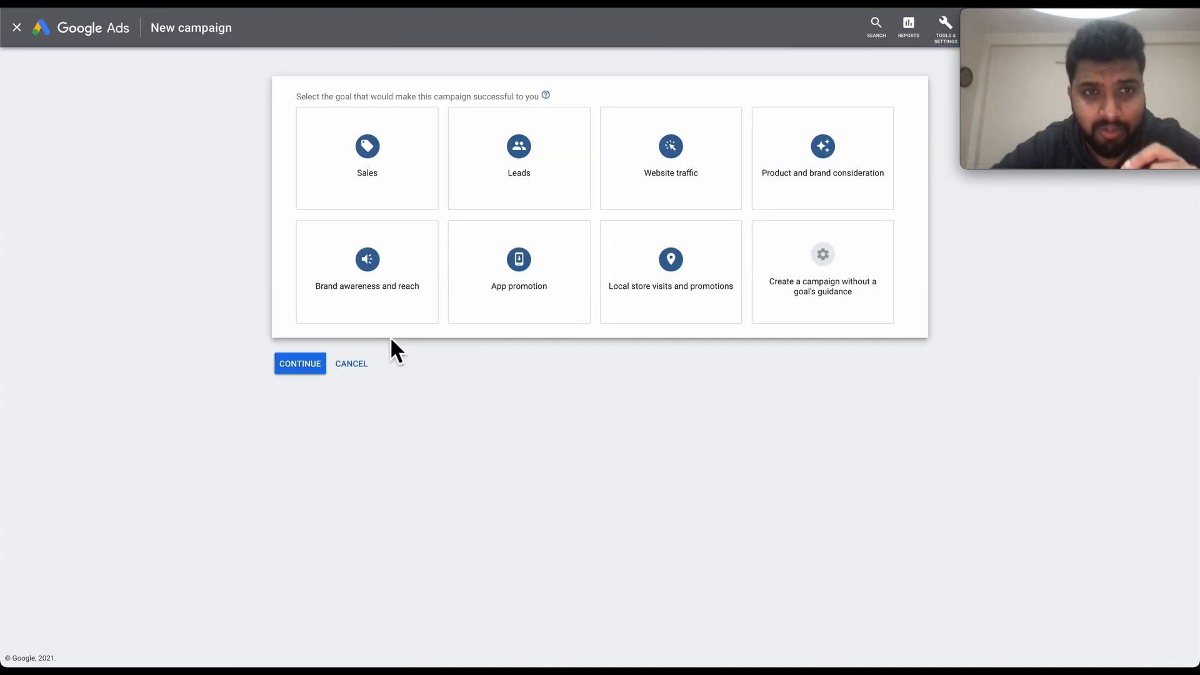
mouse_move(549, 325)
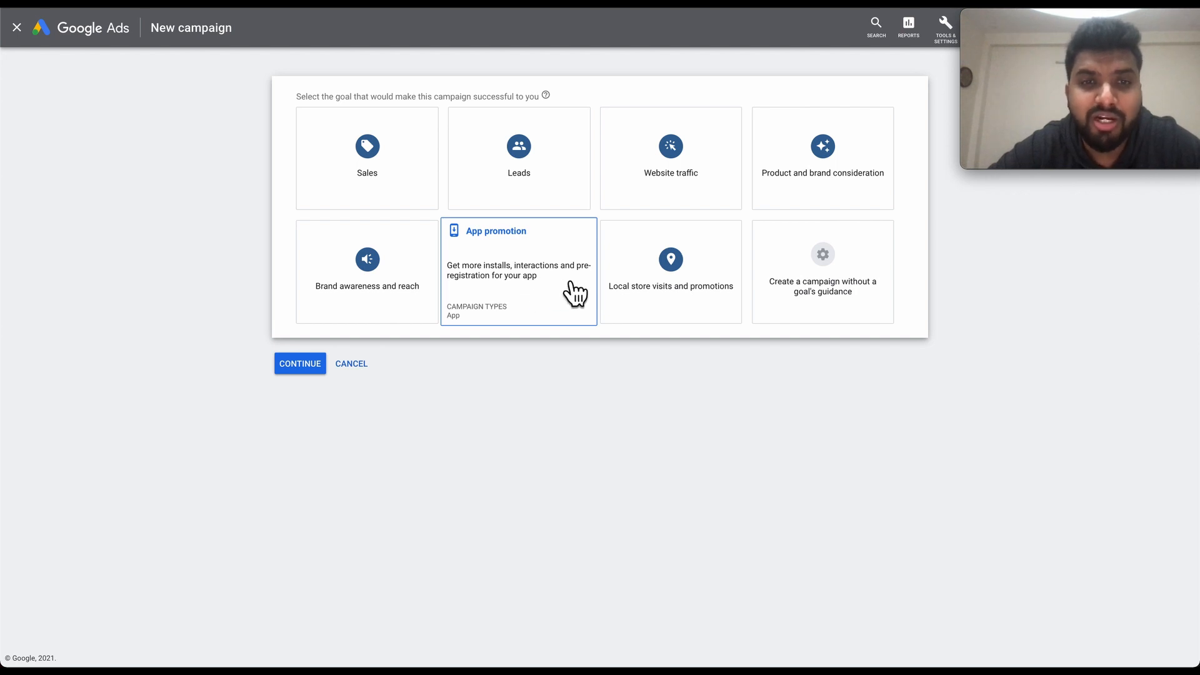
click(539, 275)
Select Android as the platform and the Flipkart Online Shopping App for the app installs campaign, and continue to the campaign settings.
scroll(456, 460, down, 3)
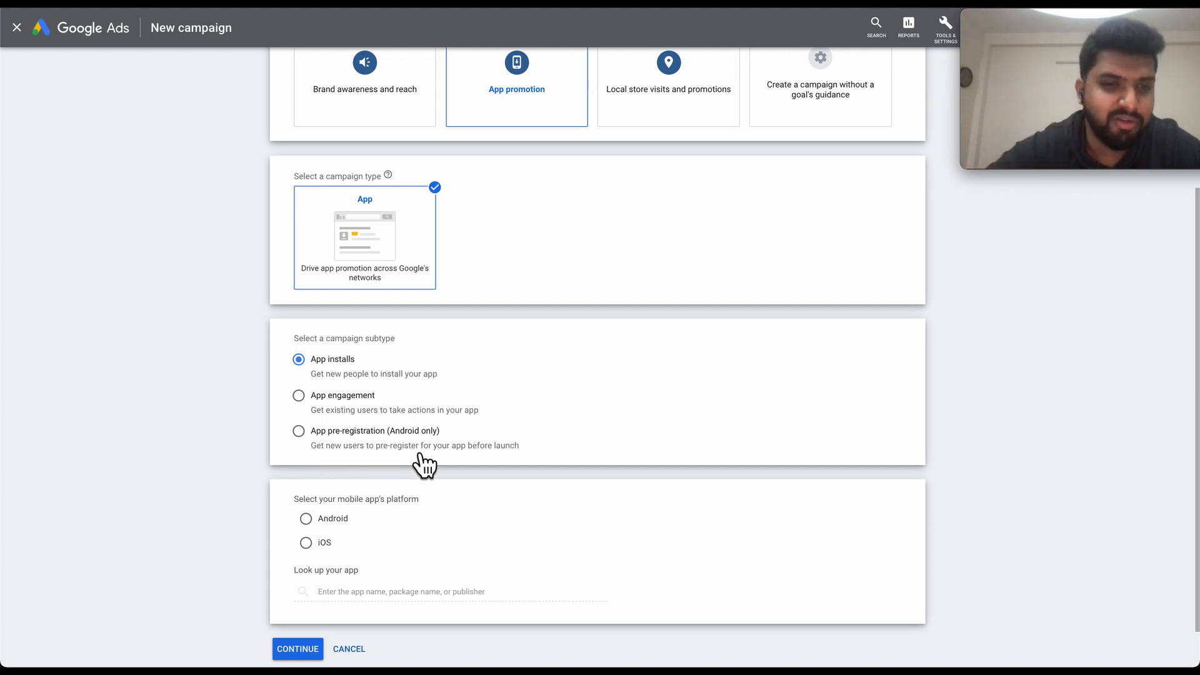
scroll(453, 516, down, 2)
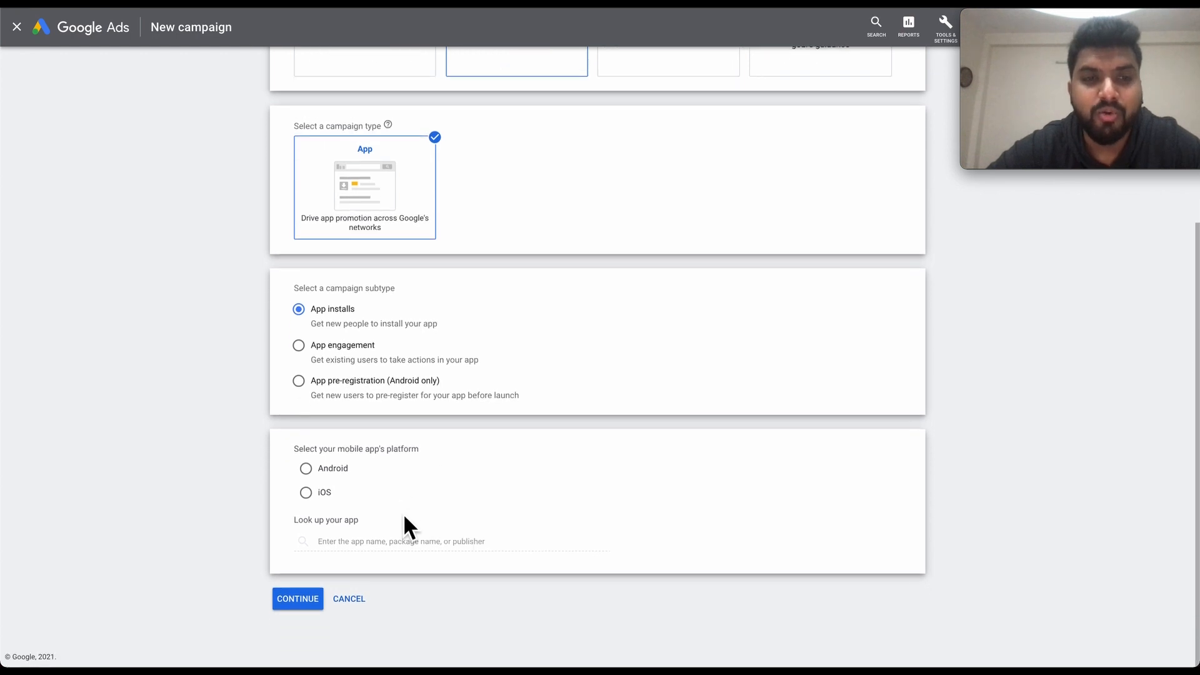
click(320, 478)
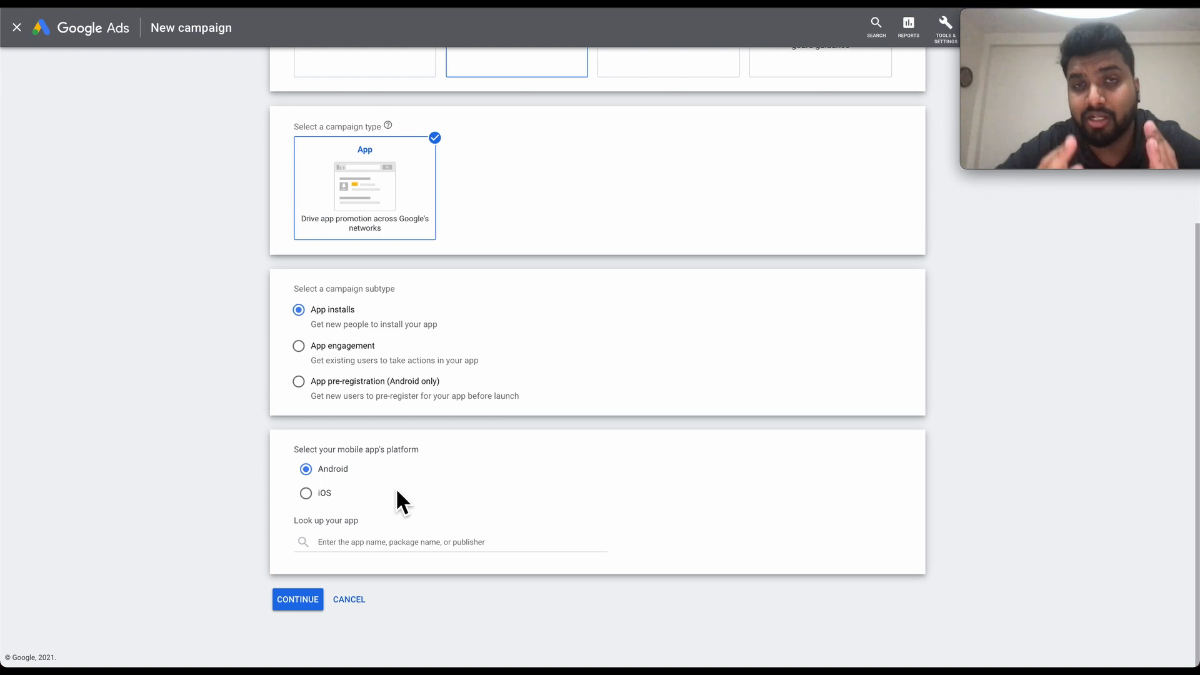
click(380, 543)
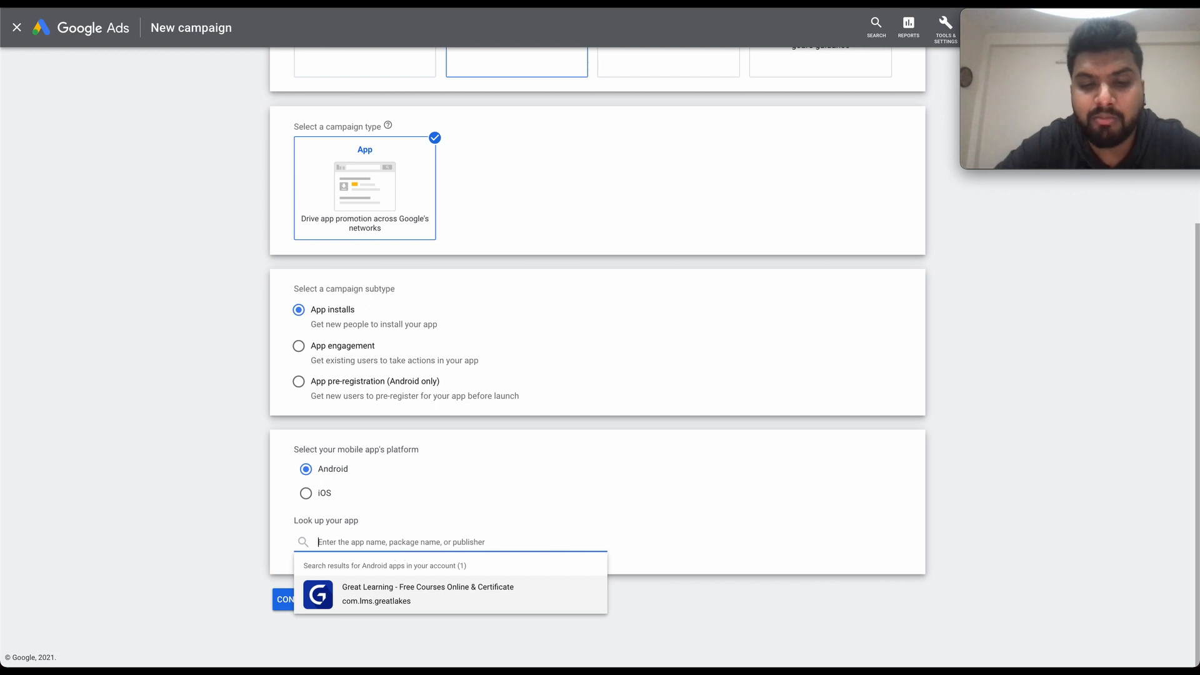
text(flipkart)
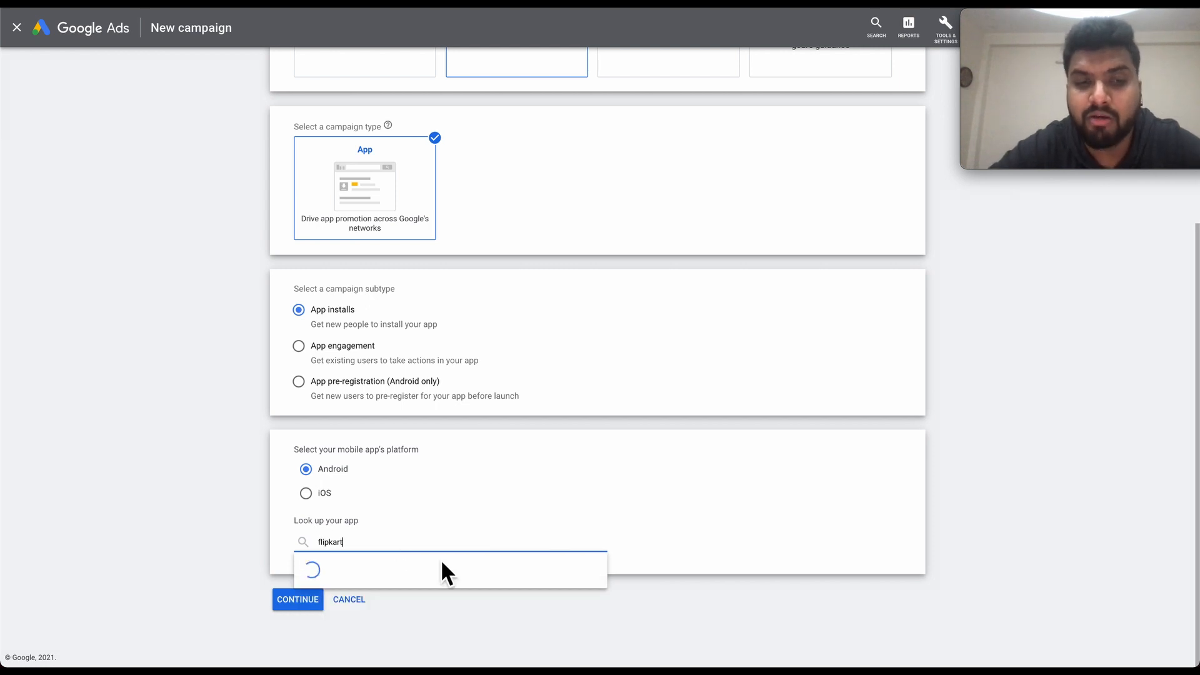
click(434, 393)
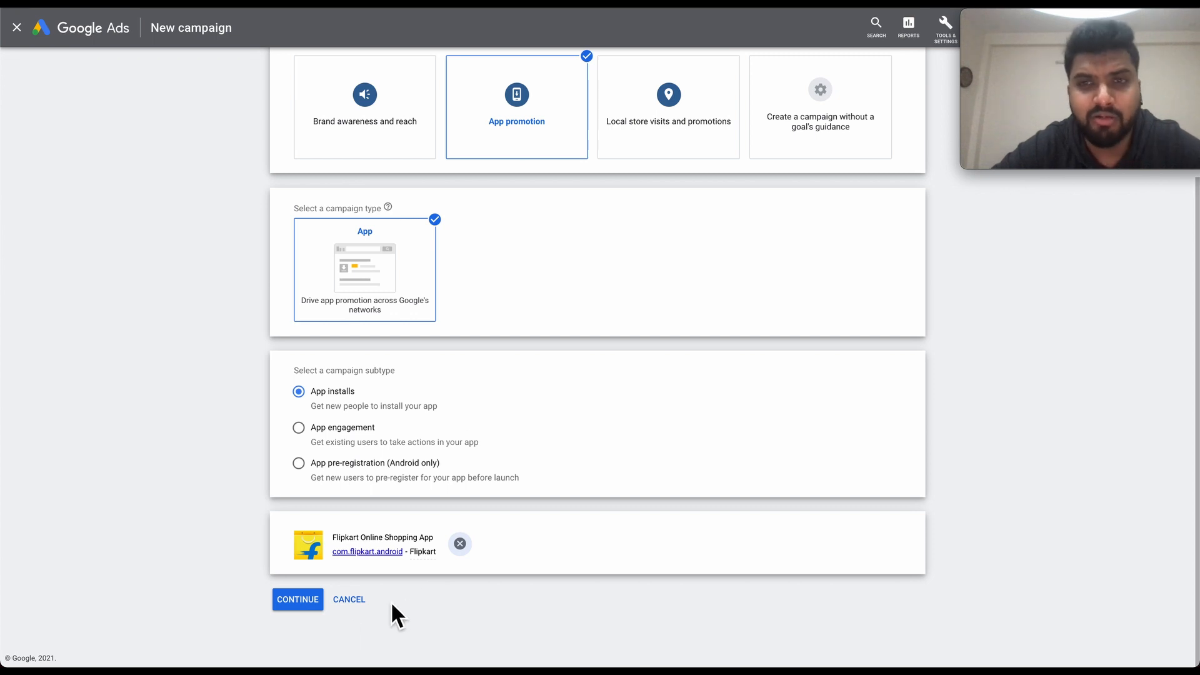
click(307, 604)
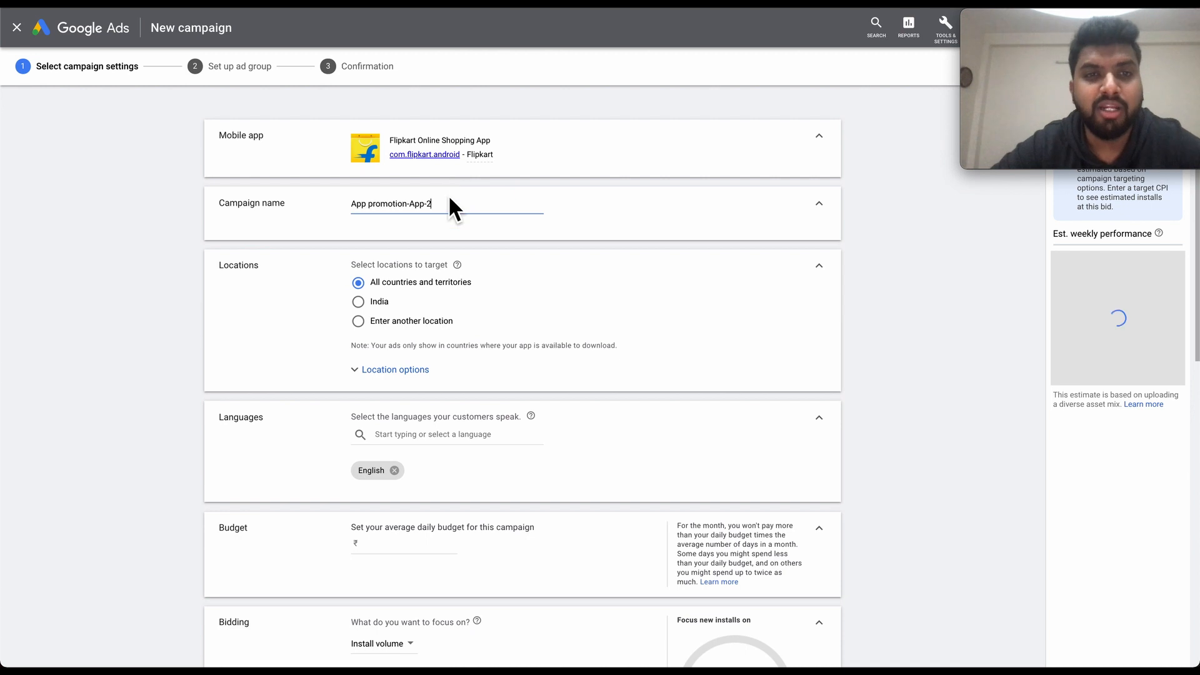
Name the campaign Shopping-Flipkart.
triple_click(444, 209)
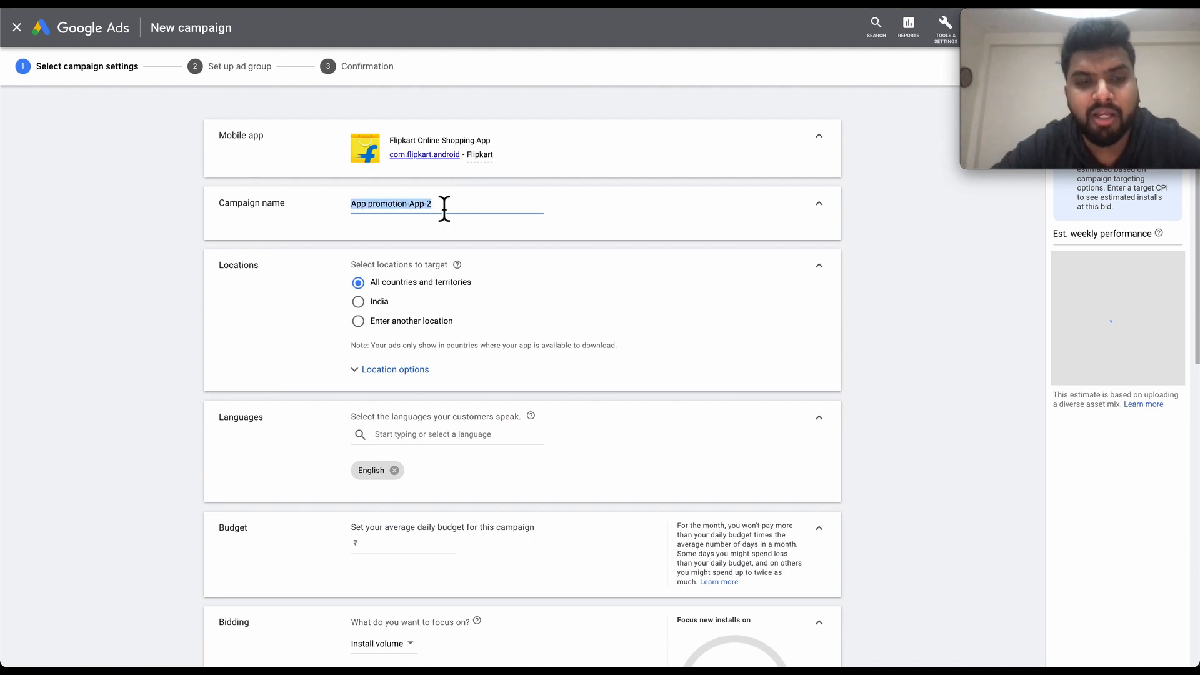
text(Shopp)
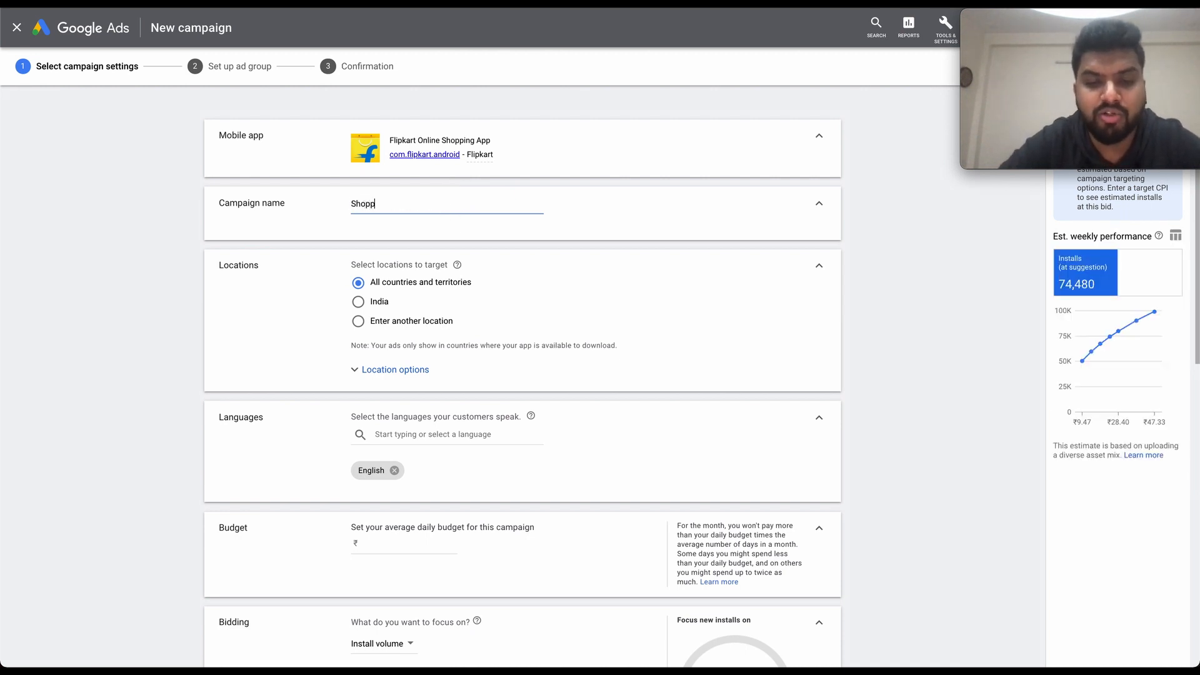
text(ing-Shoes)
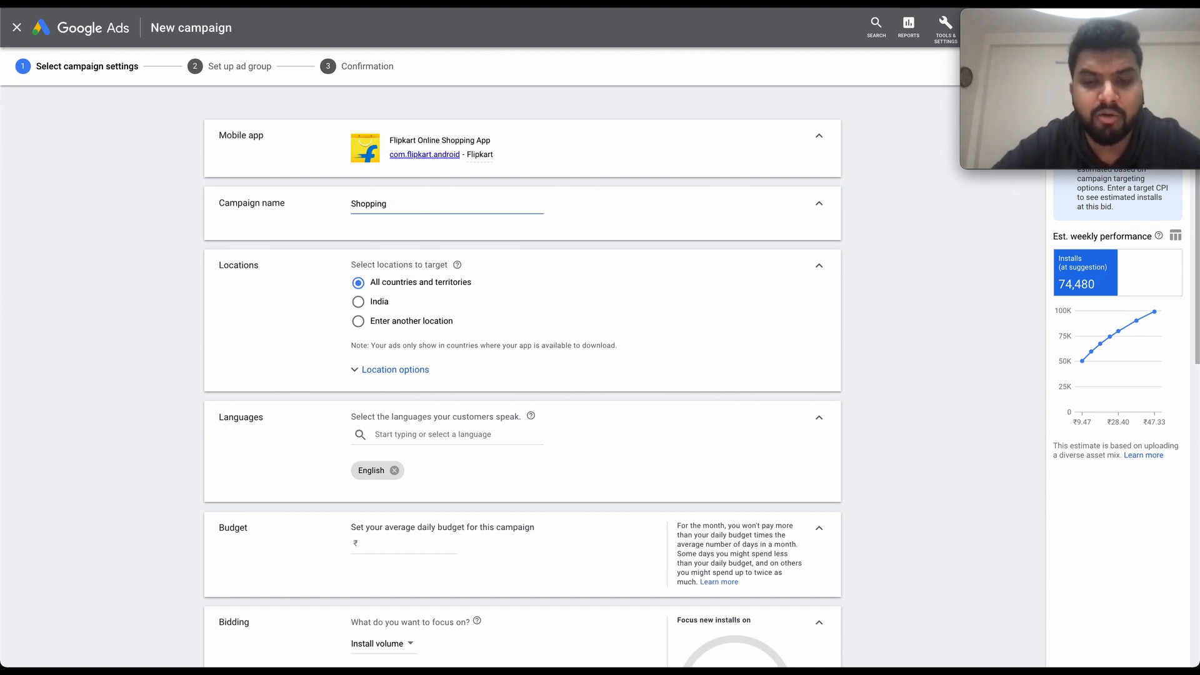
text(Flipk)
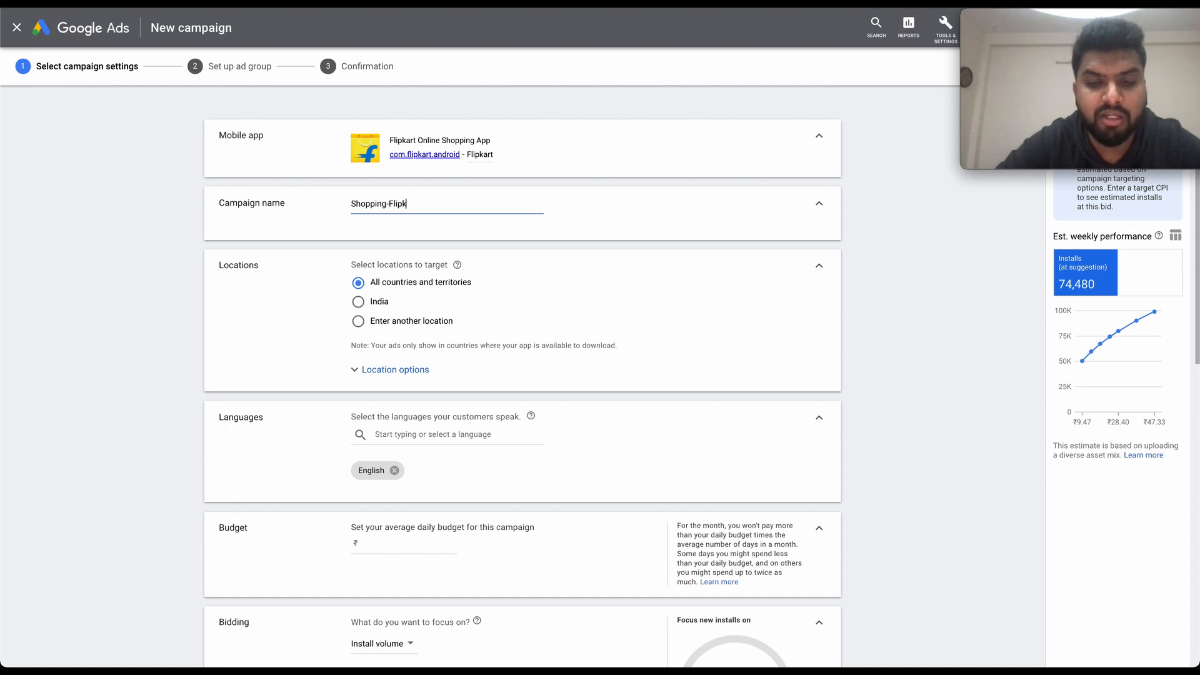
text(art)
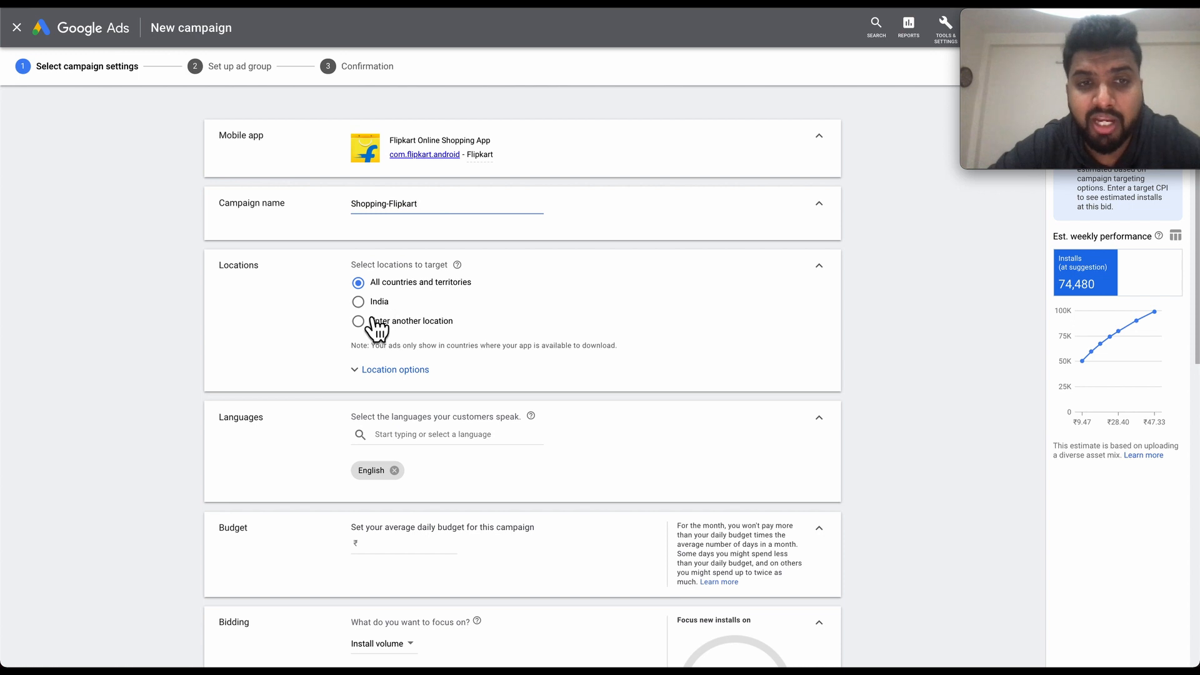
Expand the location options and open the advanced search for entering another target location.
click(376, 379)
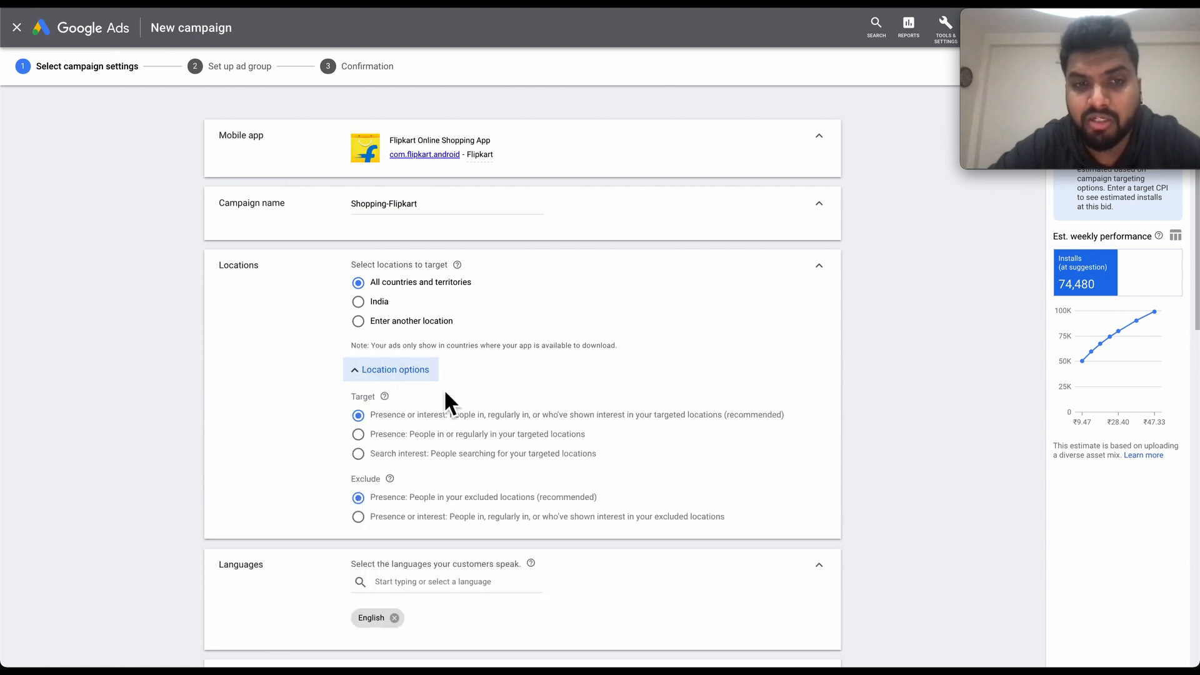
click(375, 305)
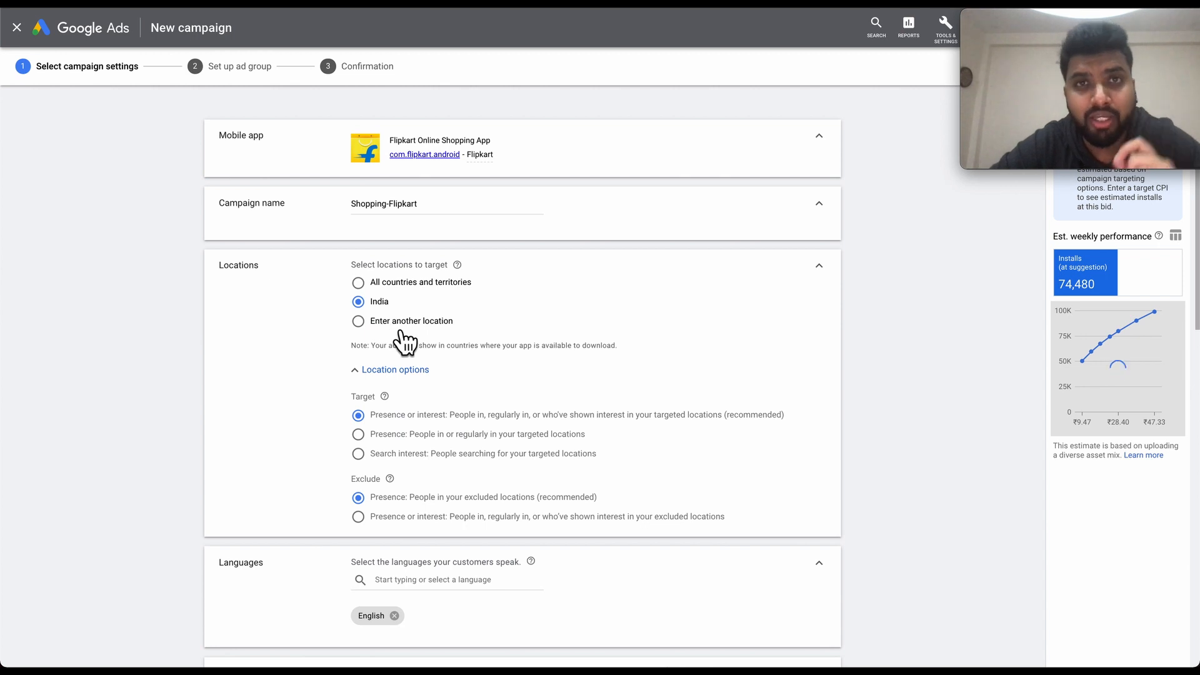
click(375, 333)
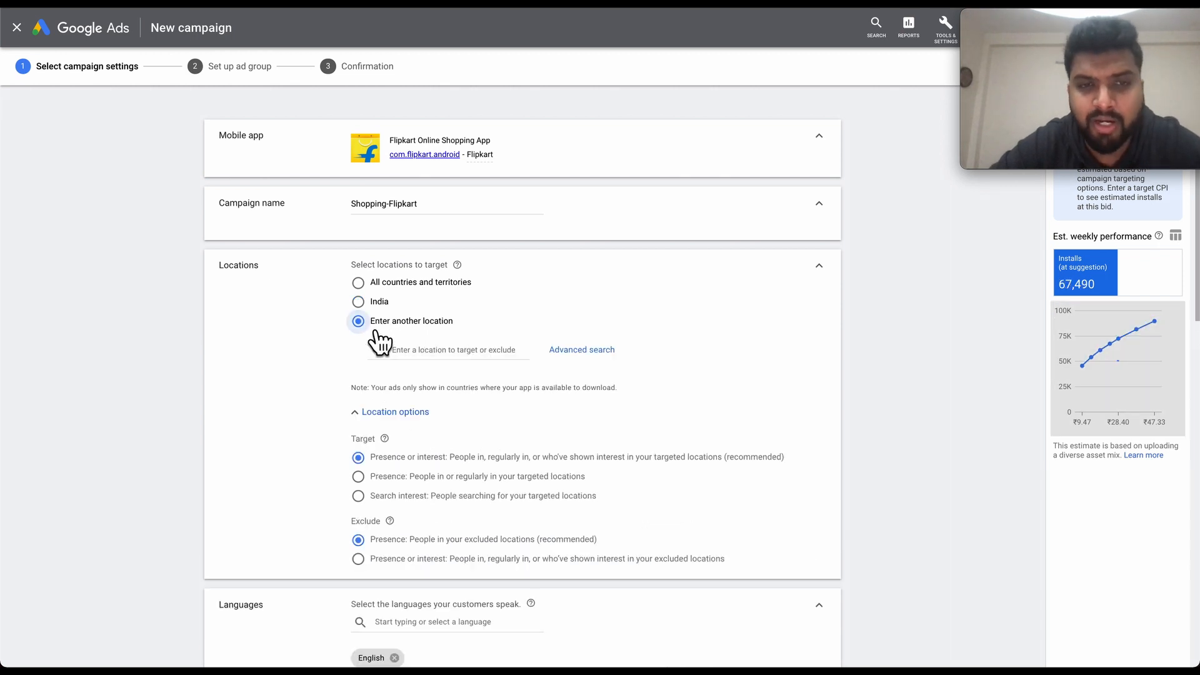
click(579, 351)
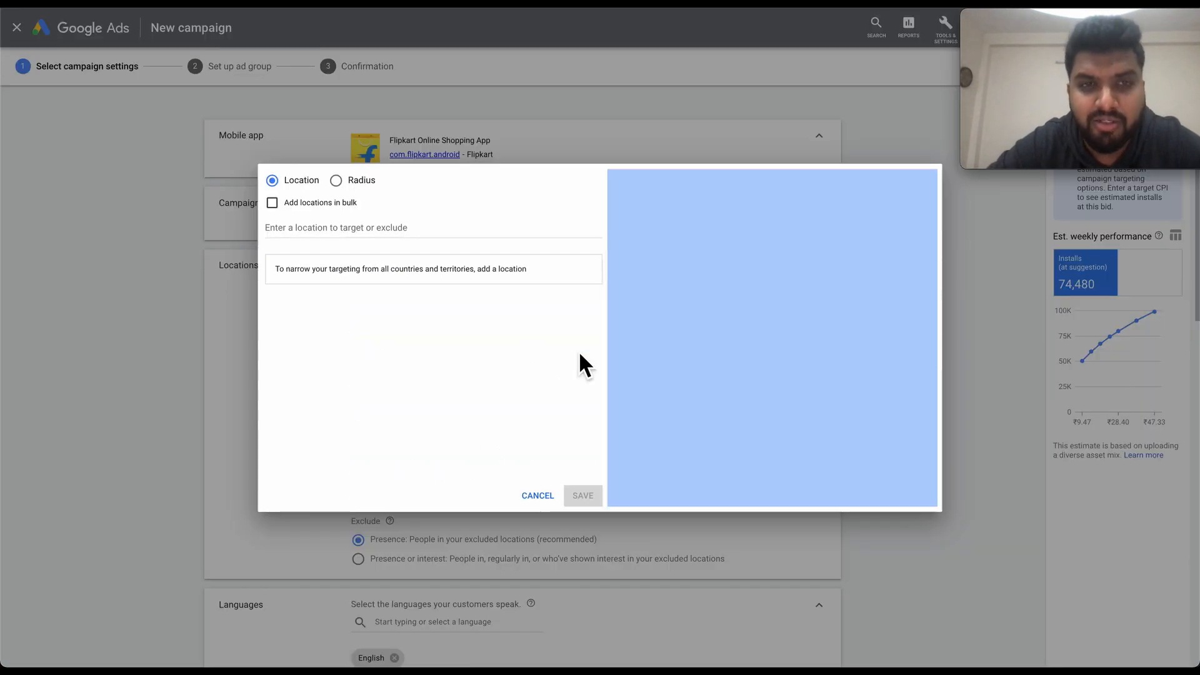
Target the union territory of Delhi, India, and remove it from the targeted locations.
click(420, 235)
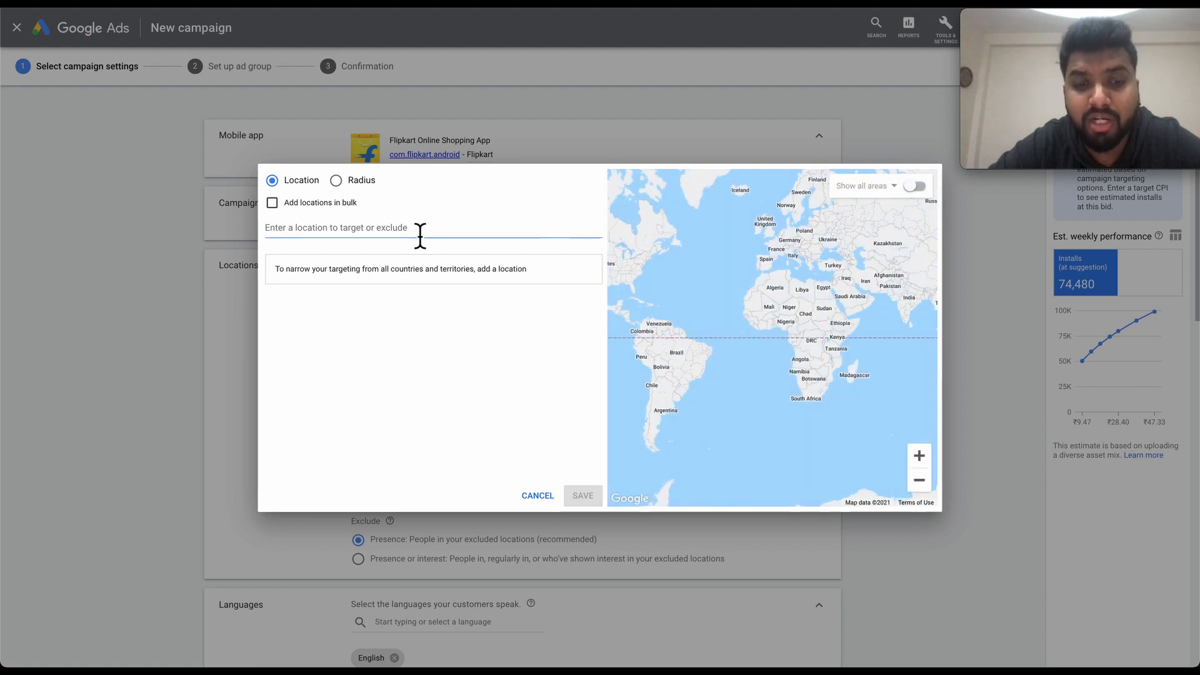
text(delhi)
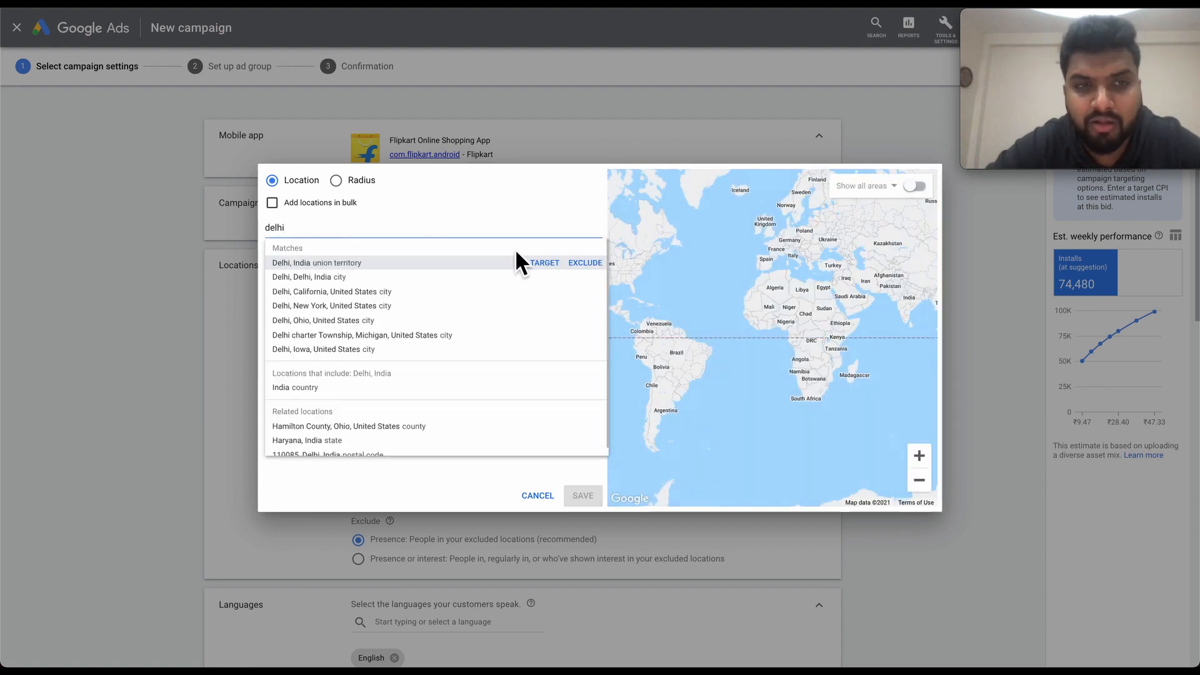
click(542, 264)
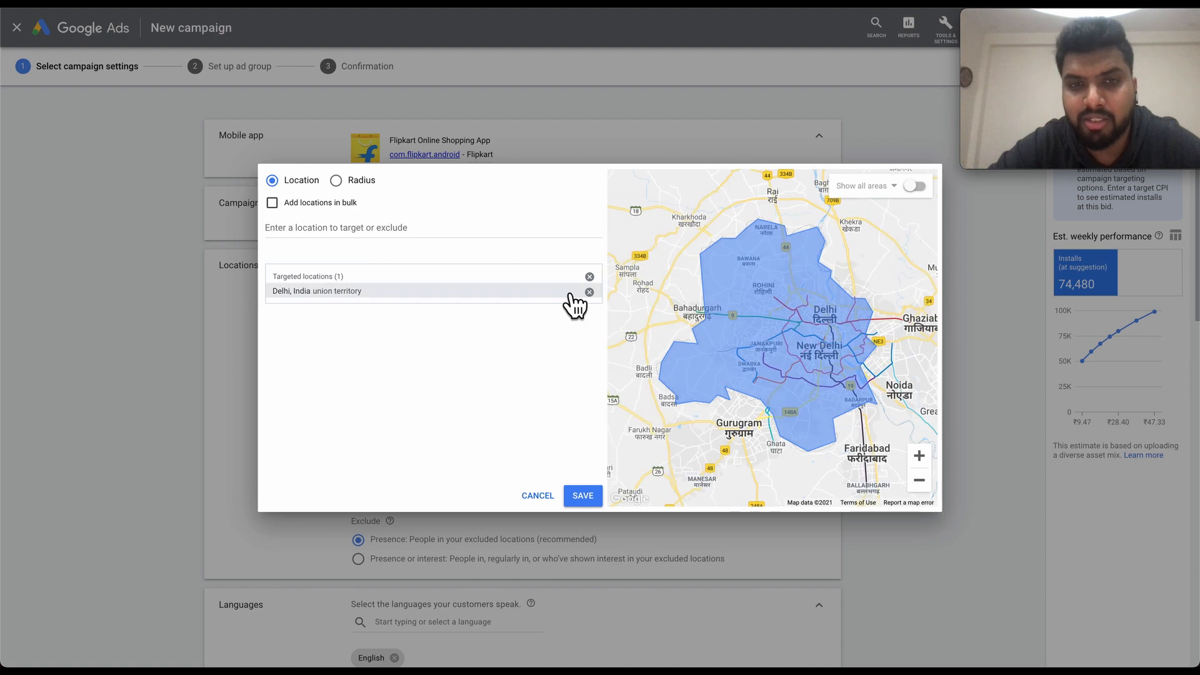
click(589, 292)
Search for Karnataka and add the state of Karnataka, India, as a targeted location.
click(414, 237)
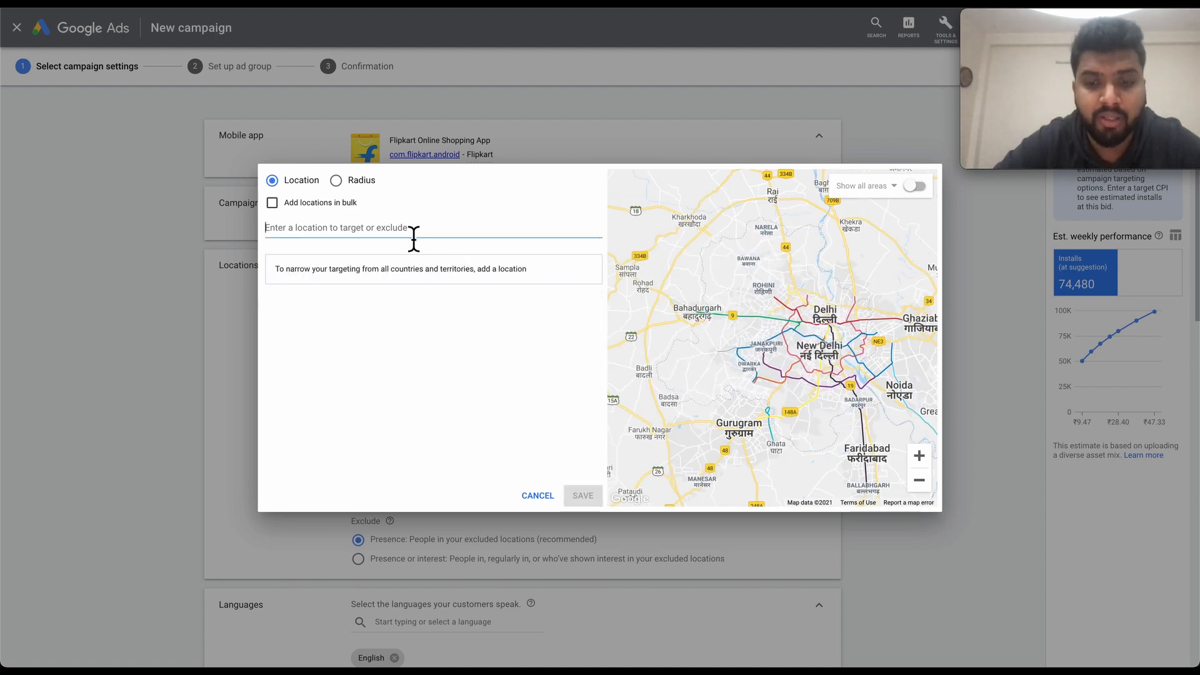
text(karnataka)
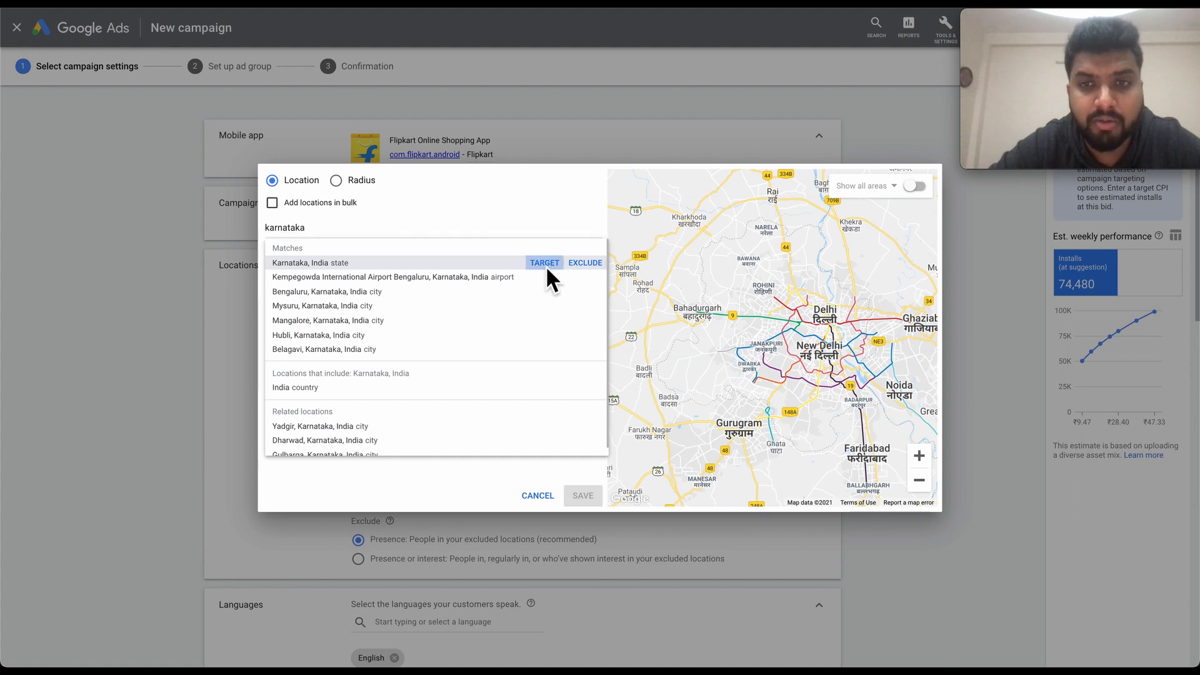
click(545, 263)
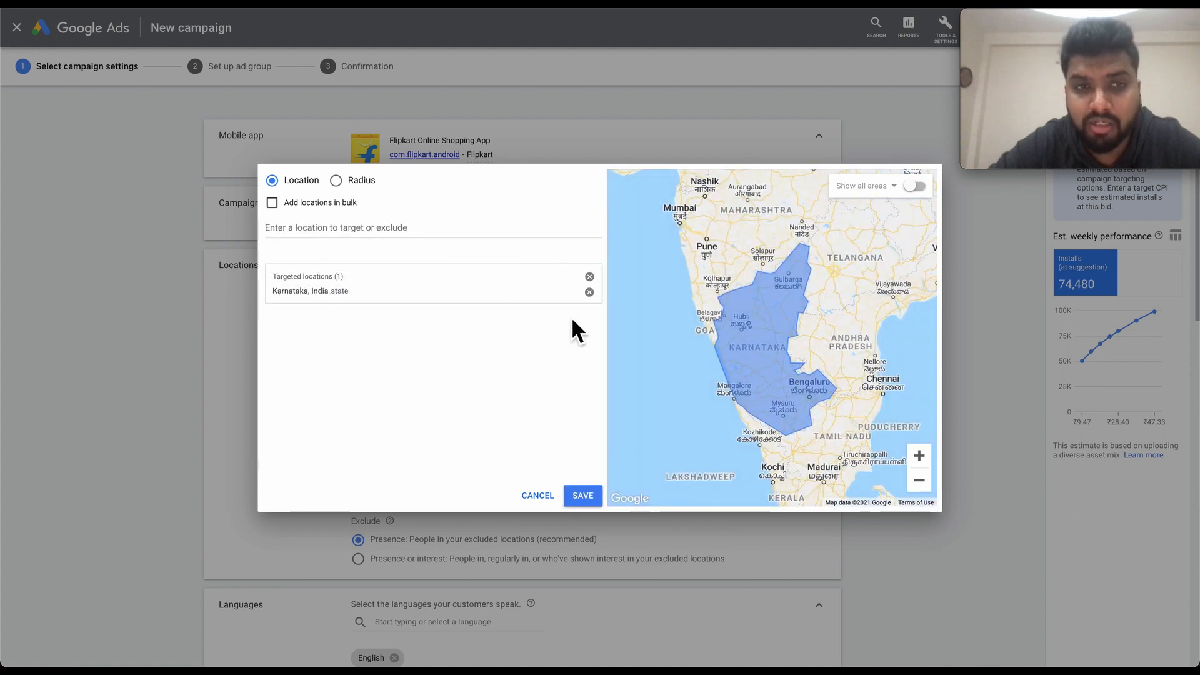
Replace the Karnataka target with a 20 mi radius target around a pin dropped on the map northeast of Gokak.
click(344, 183)
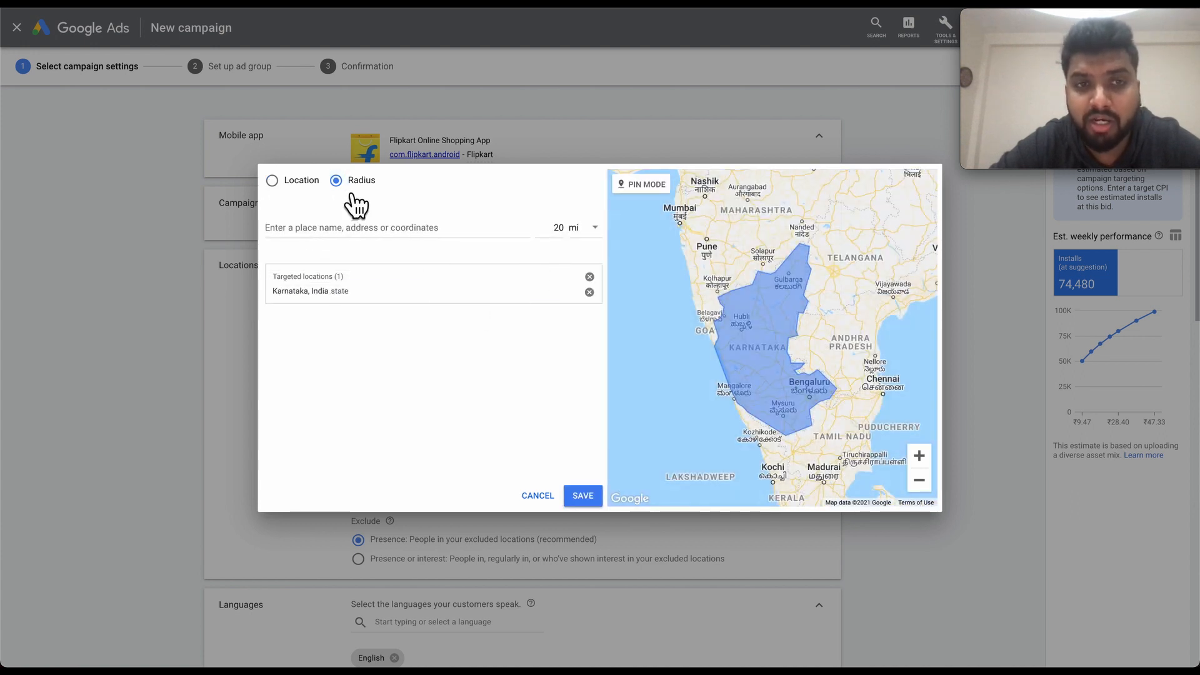
click(590, 293)
scroll(746, 316, up, 2)
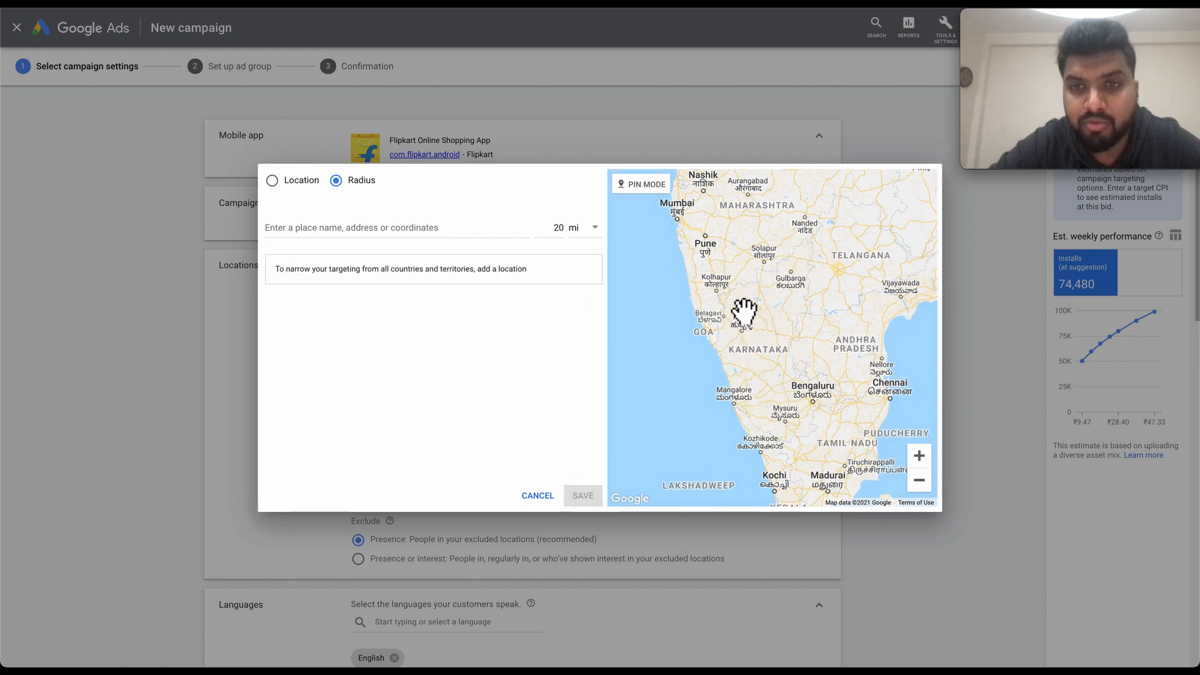
scroll(746, 311, up, 3)
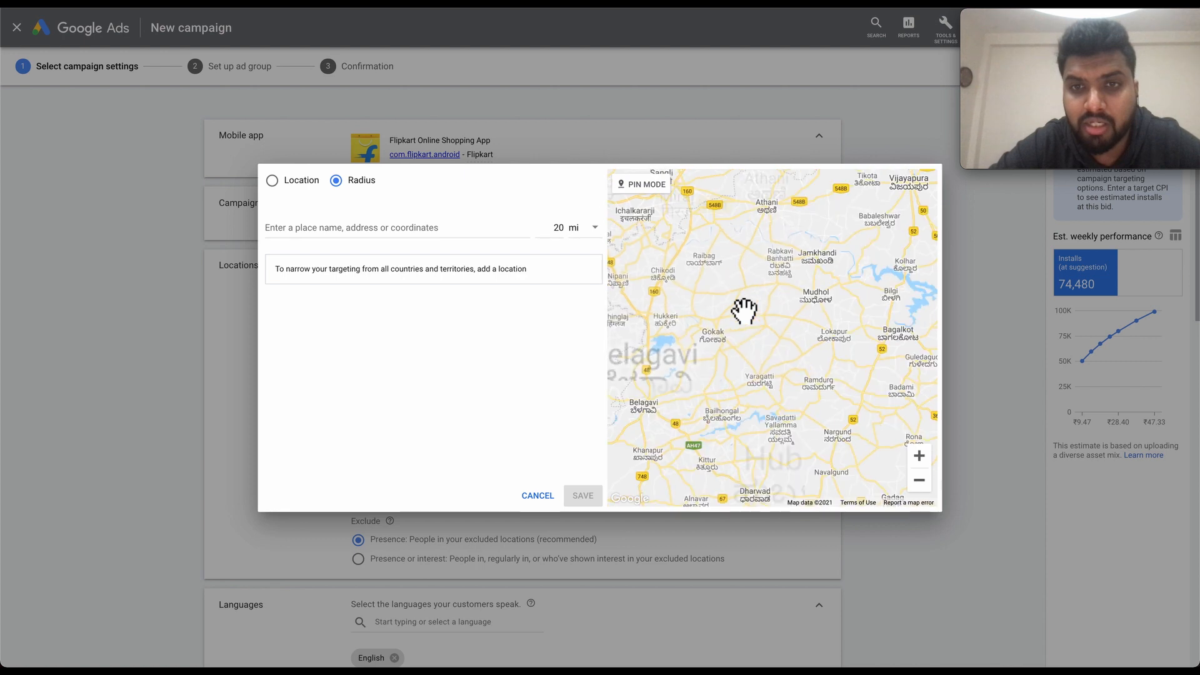
scroll(785, 301, up, 1)
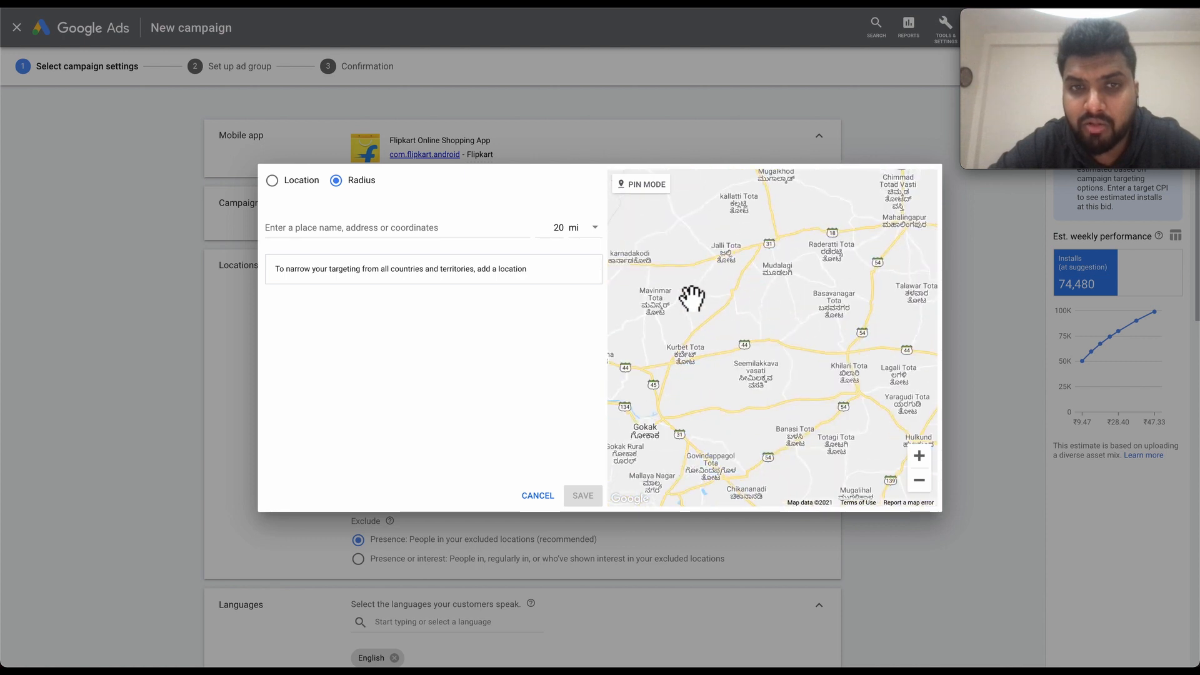
click(641, 183)
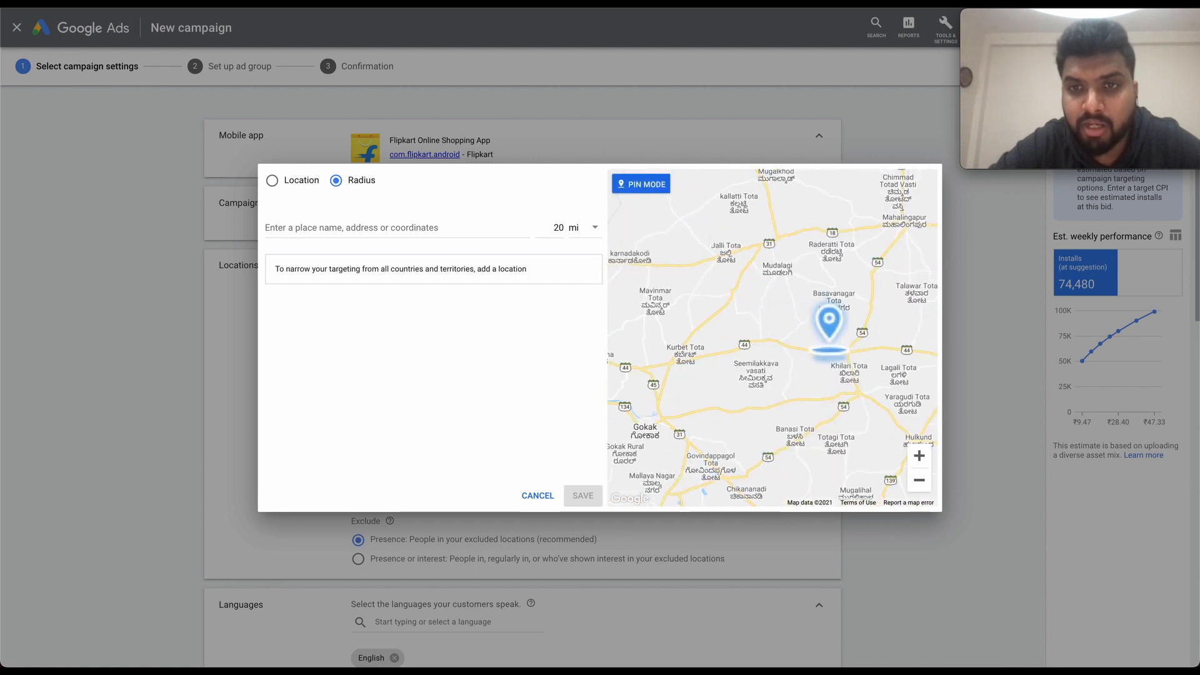
click(829, 338)
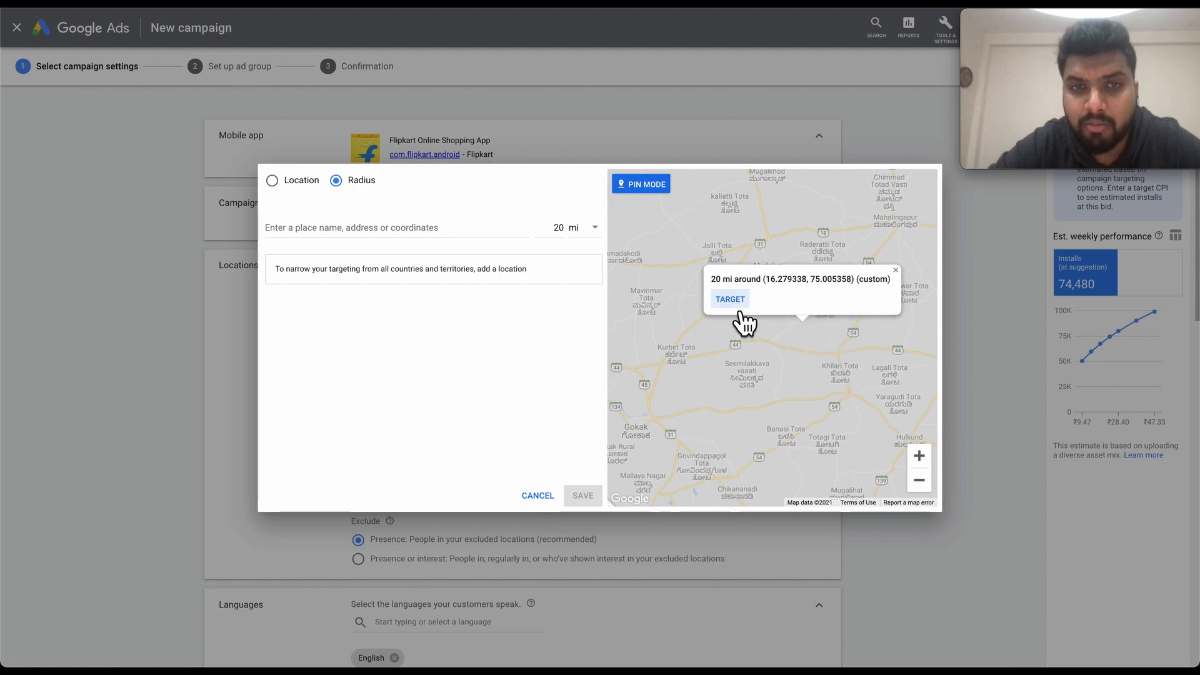
click(730, 299)
Change the target radius around the dropped pin to 2 km and discard the changes made in the advanced location search.
mouse_move(579, 301)
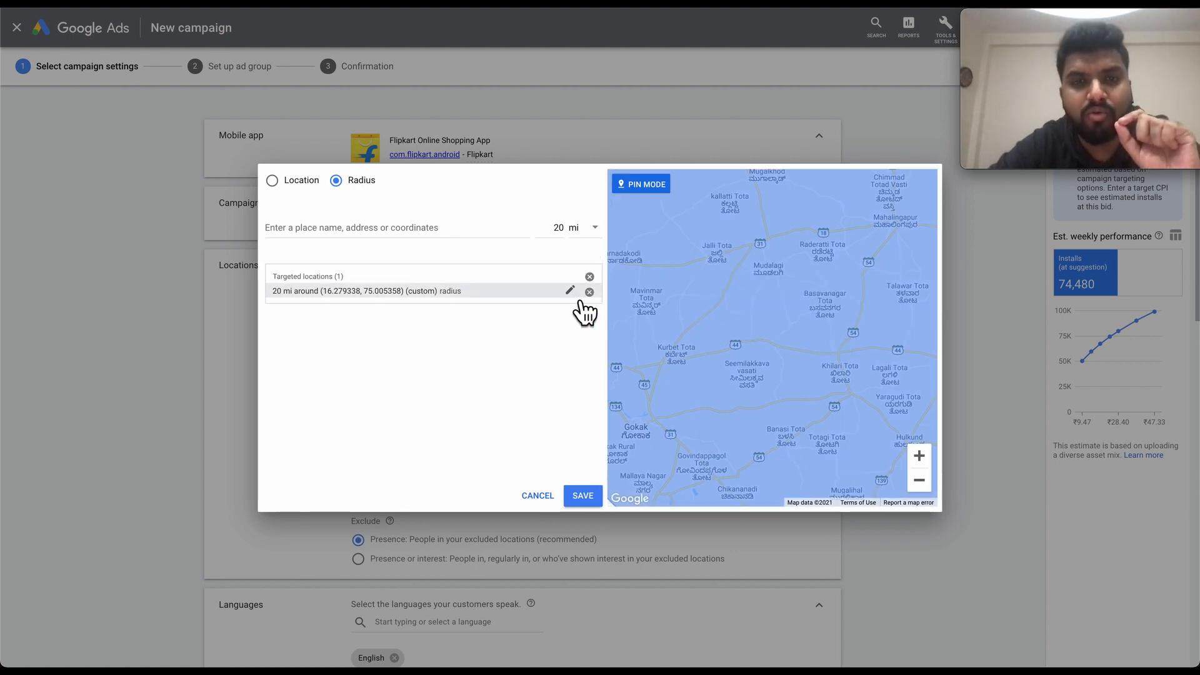
click(570, 291)
click(626, 314)
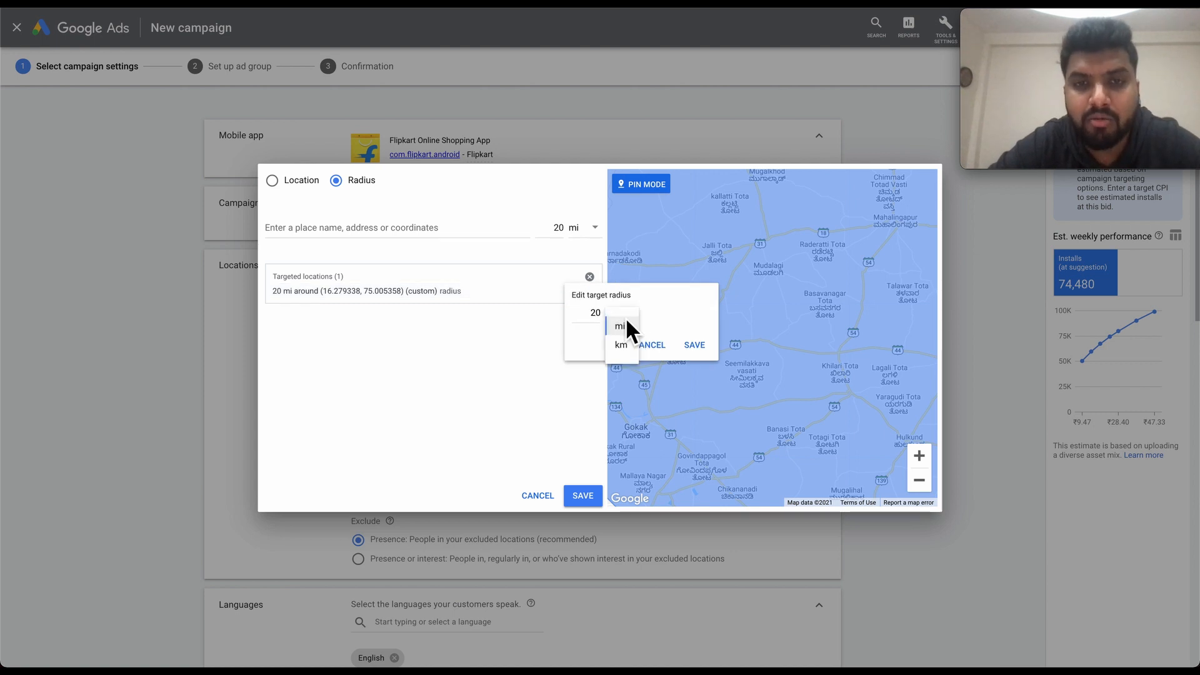
click(630, 345)
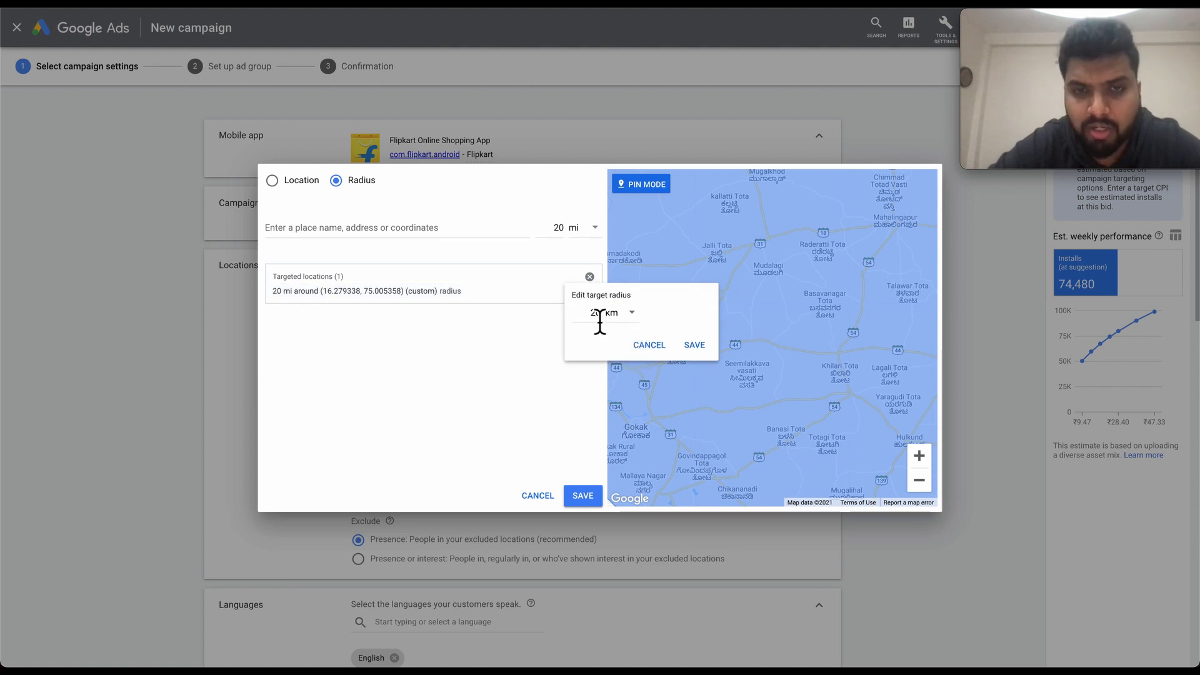
text(2)
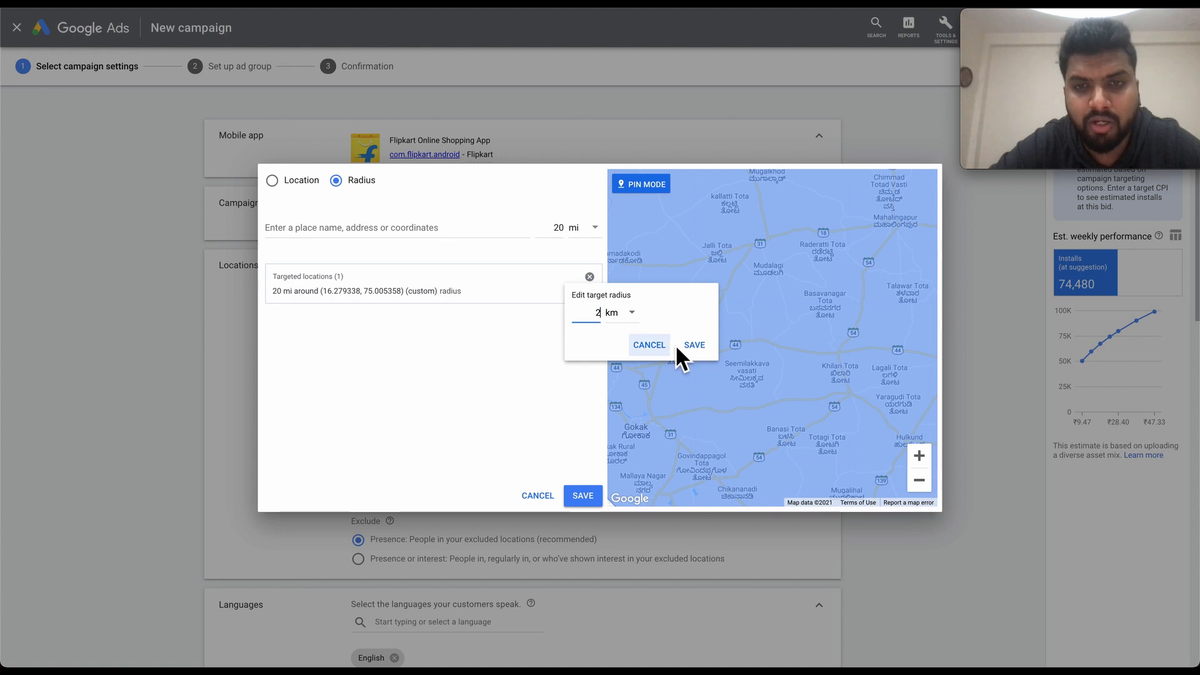
click(694, 346)
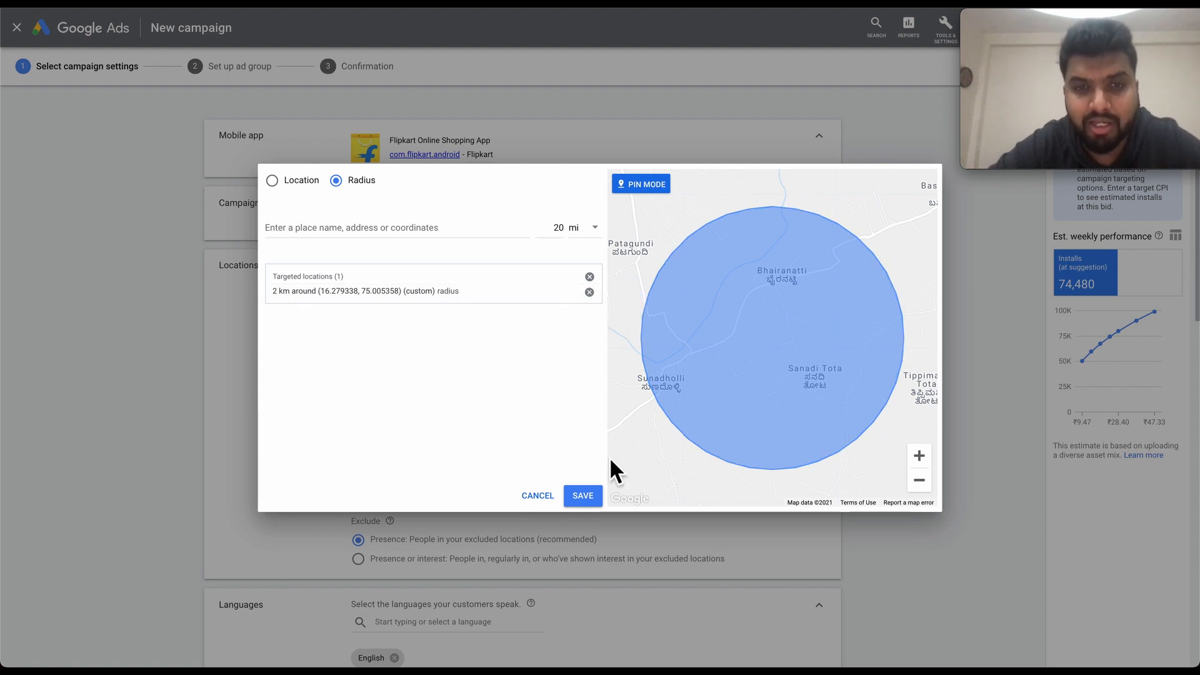
click(550, 498)
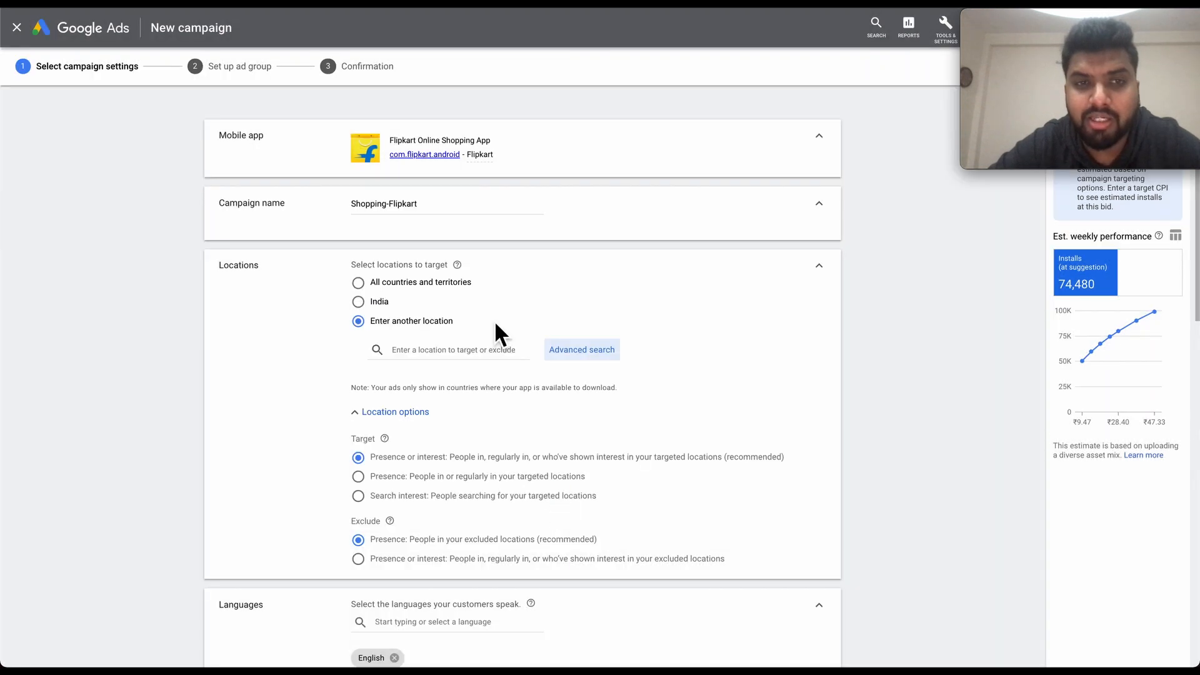
Target India and set the target option to search interest, people searching for the targeted locations.
click(374, 303)
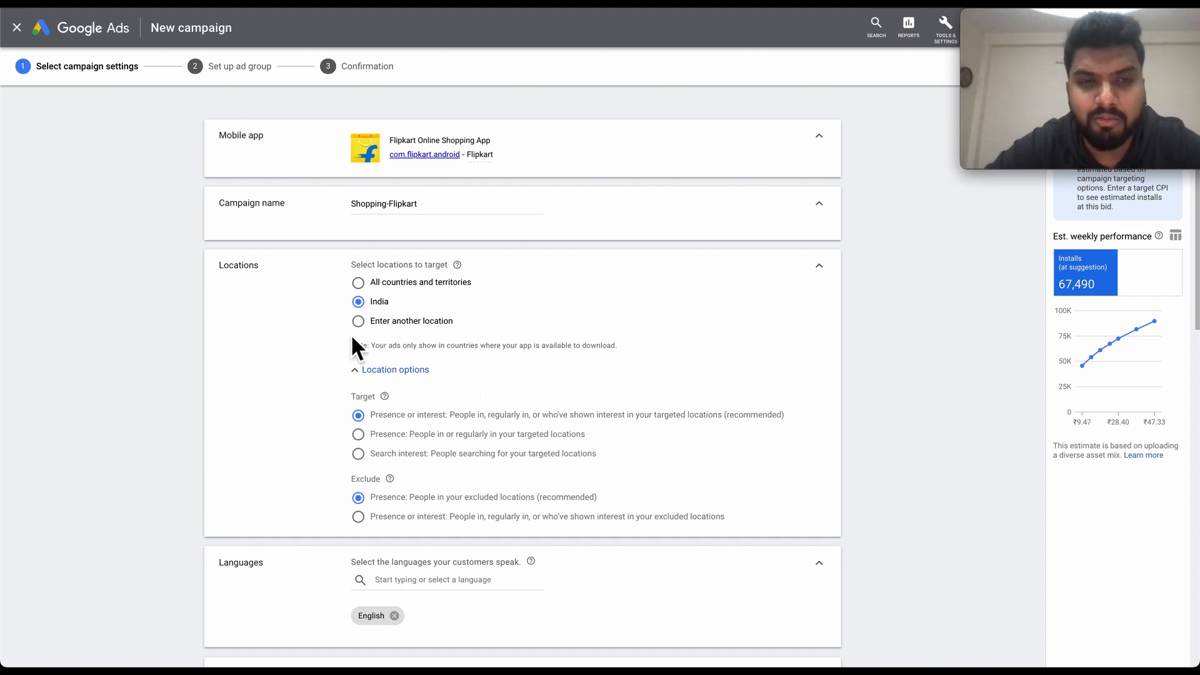
click(378, 455)
Add Hindi to the languages the campaign's customers speak.
scroll(375, 407, down, 2)
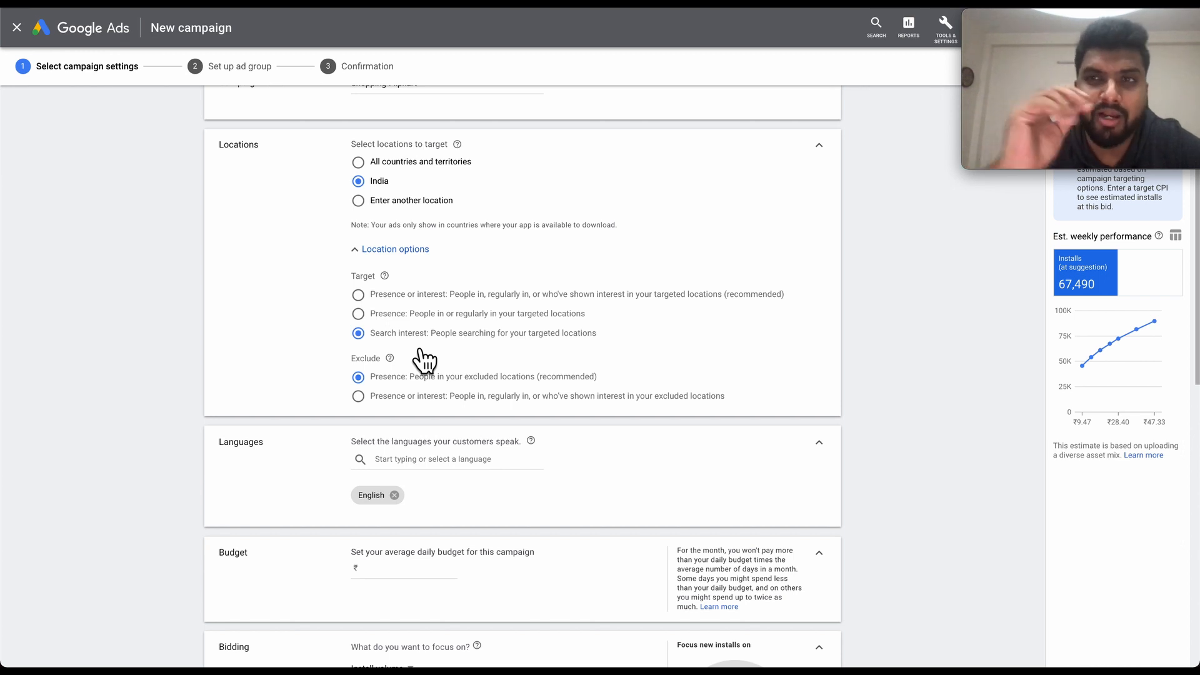
scroll(409, 407, down, 1)
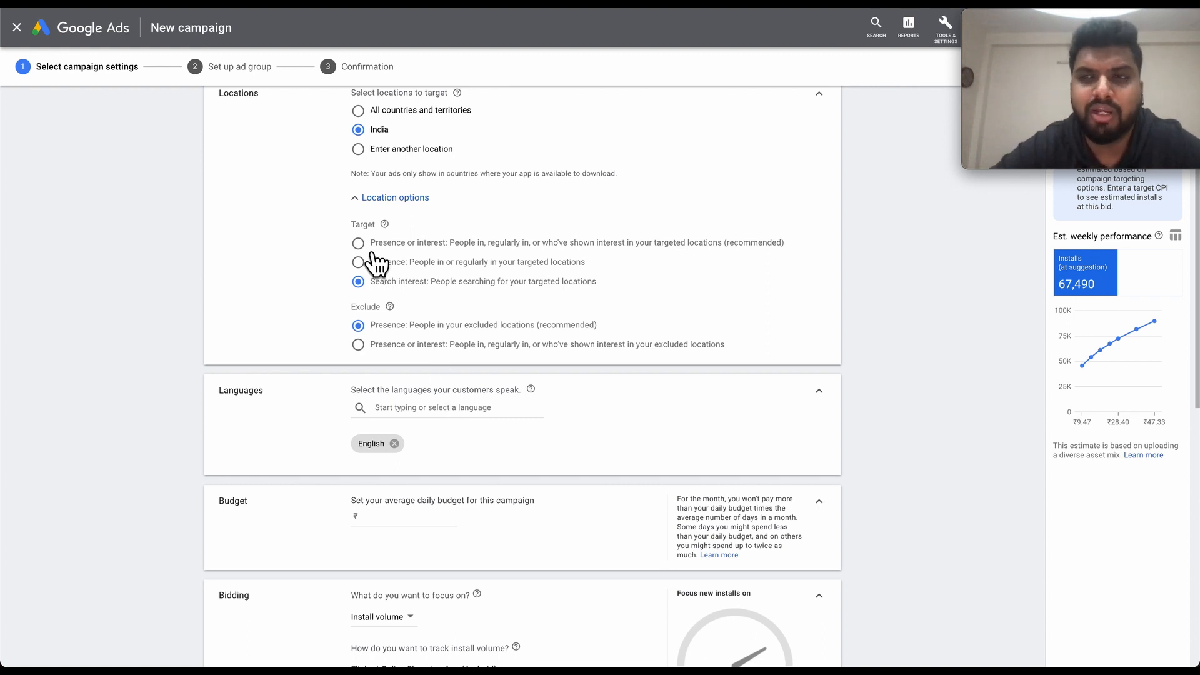
scroll(475, 363, down, 1)
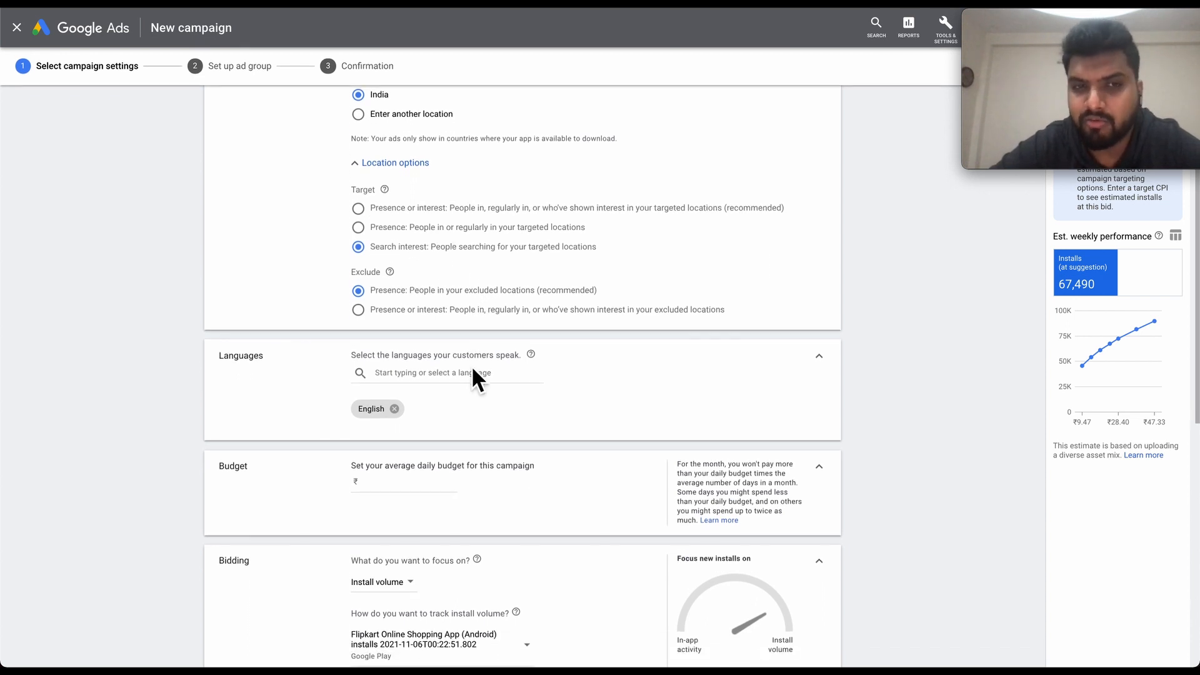
scroll(473, 370, down, 1)
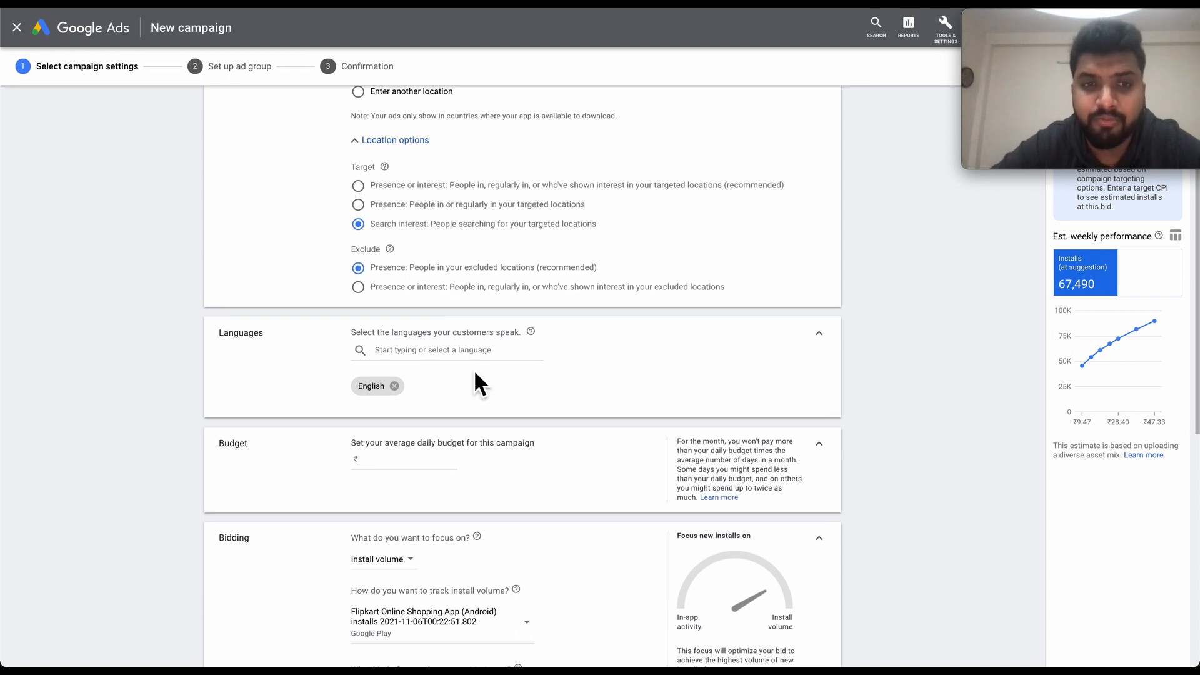
scroll(474, 369, down, 2)
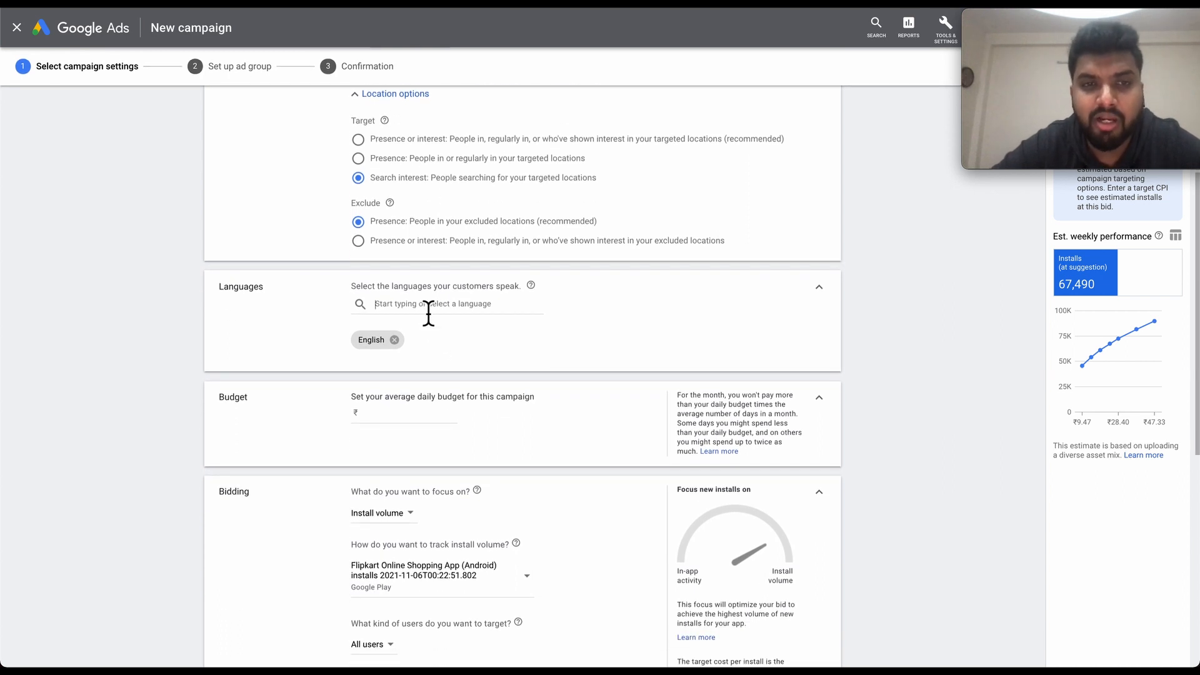
click(443, 311)
text(hindi)
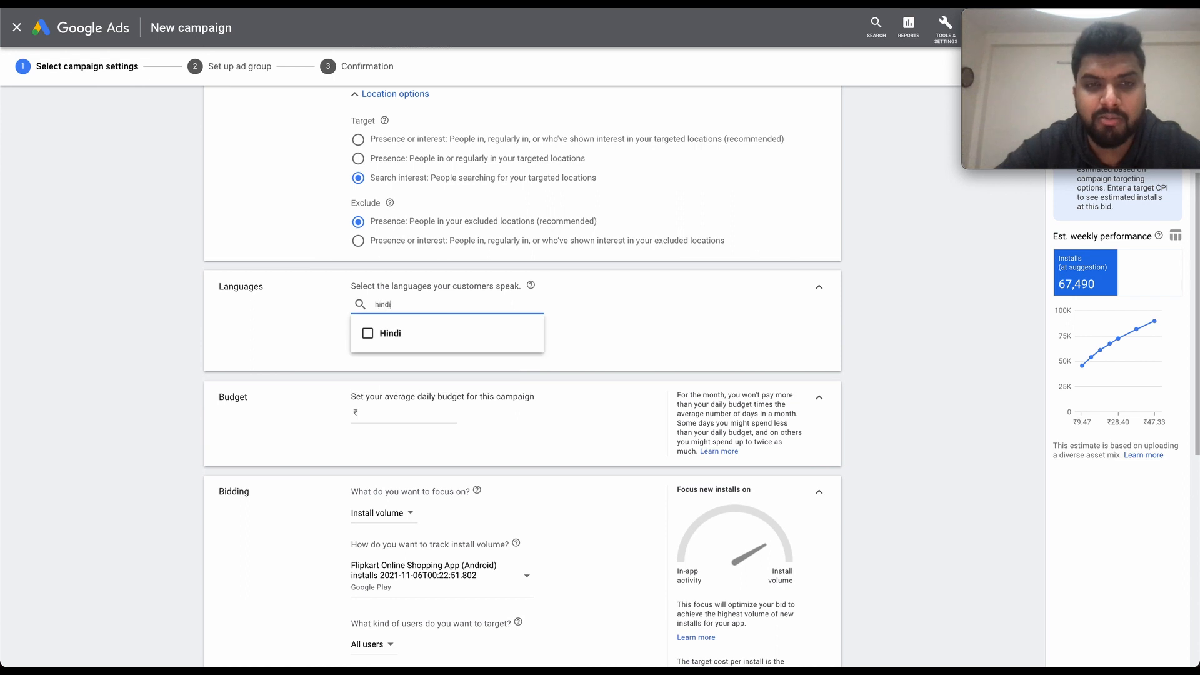
click(403, 343)
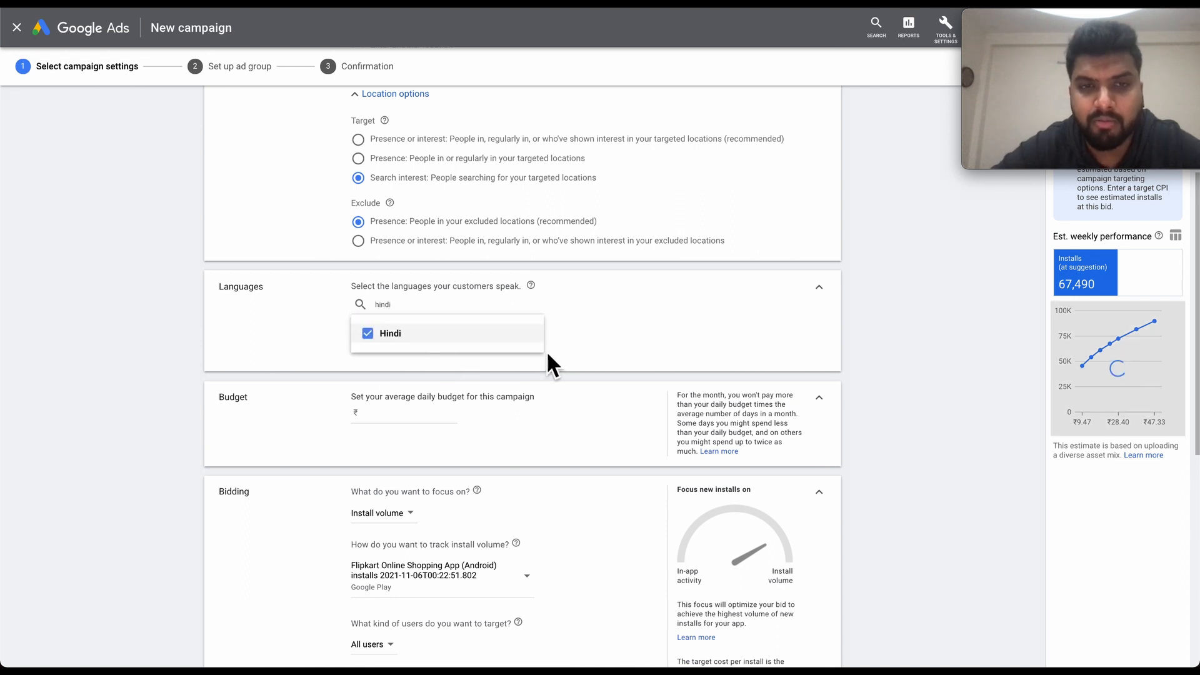
click(570, 354)
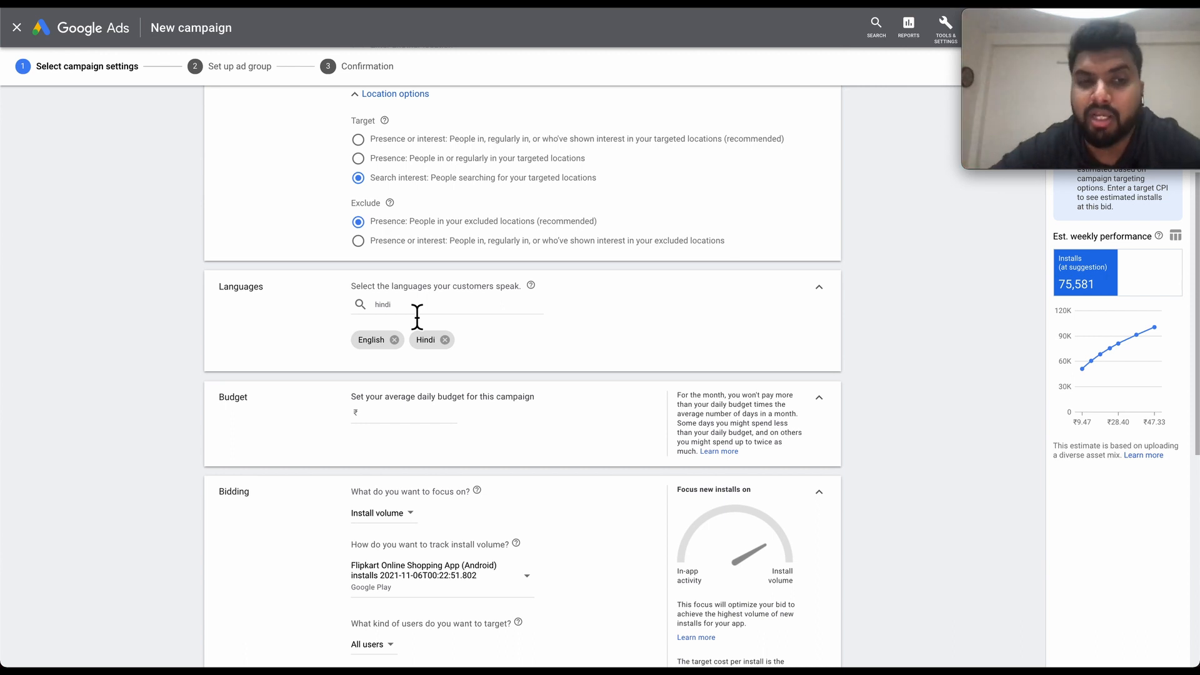
Set the campaign's average daily budget to ₹500.
click(401, 427)
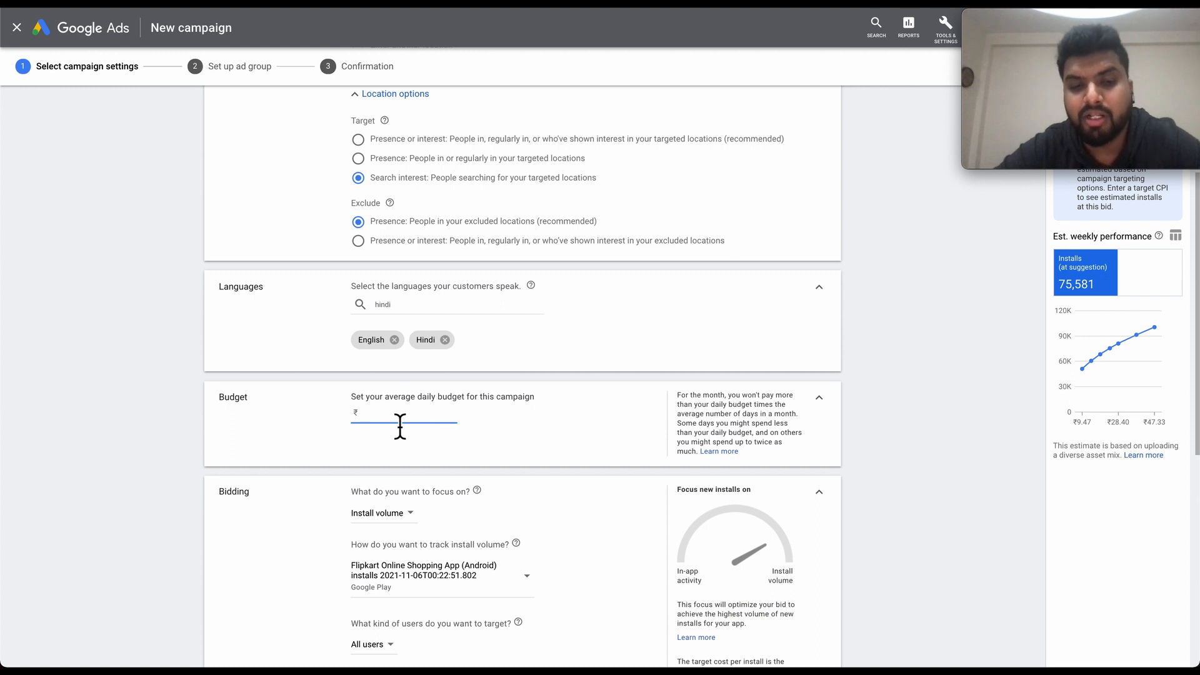
text(500)
click(435, 442)
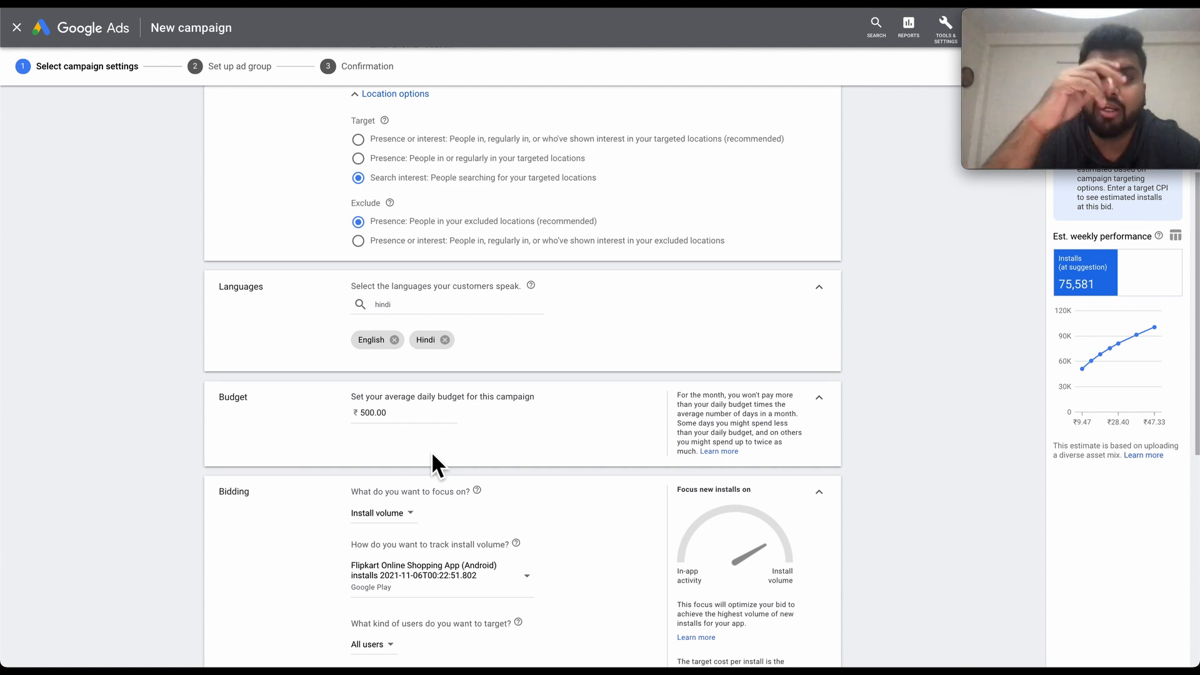
Examine the available bidding focus options and the requirement for choosing in-app actions, keeping Install volume.
scroll(433, 462, down, 1)
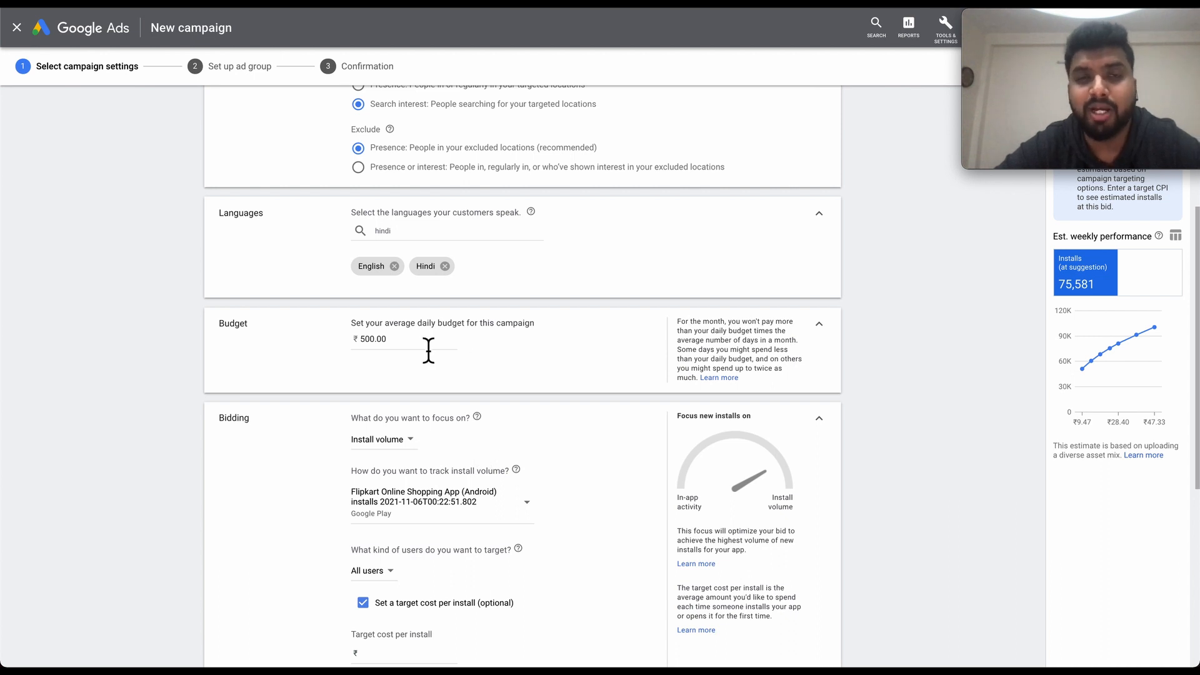
scroll(450, 394, down, 1)
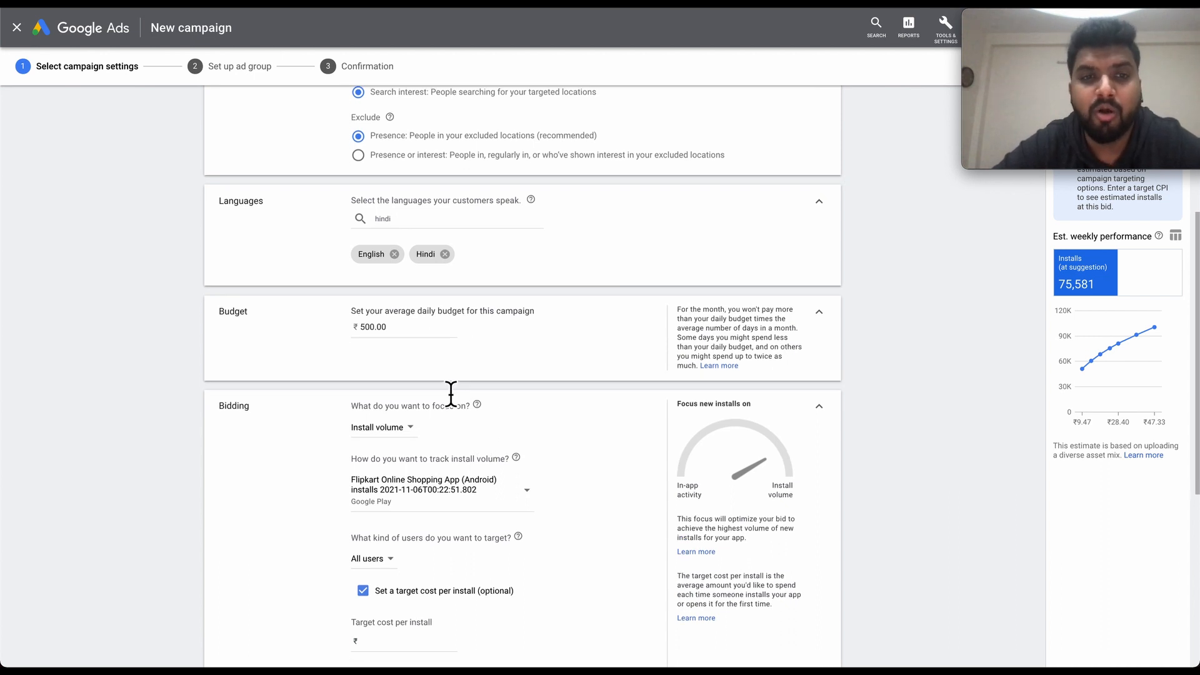
scroll(447, 425, down, 2)
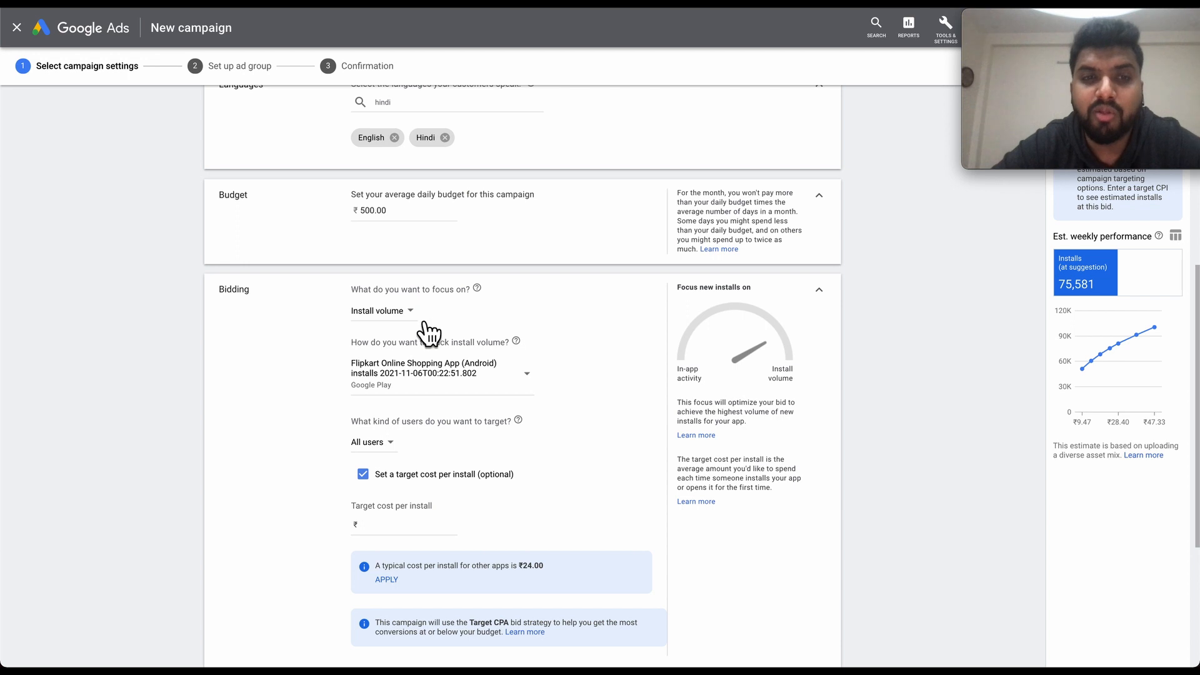
click(424, 321)
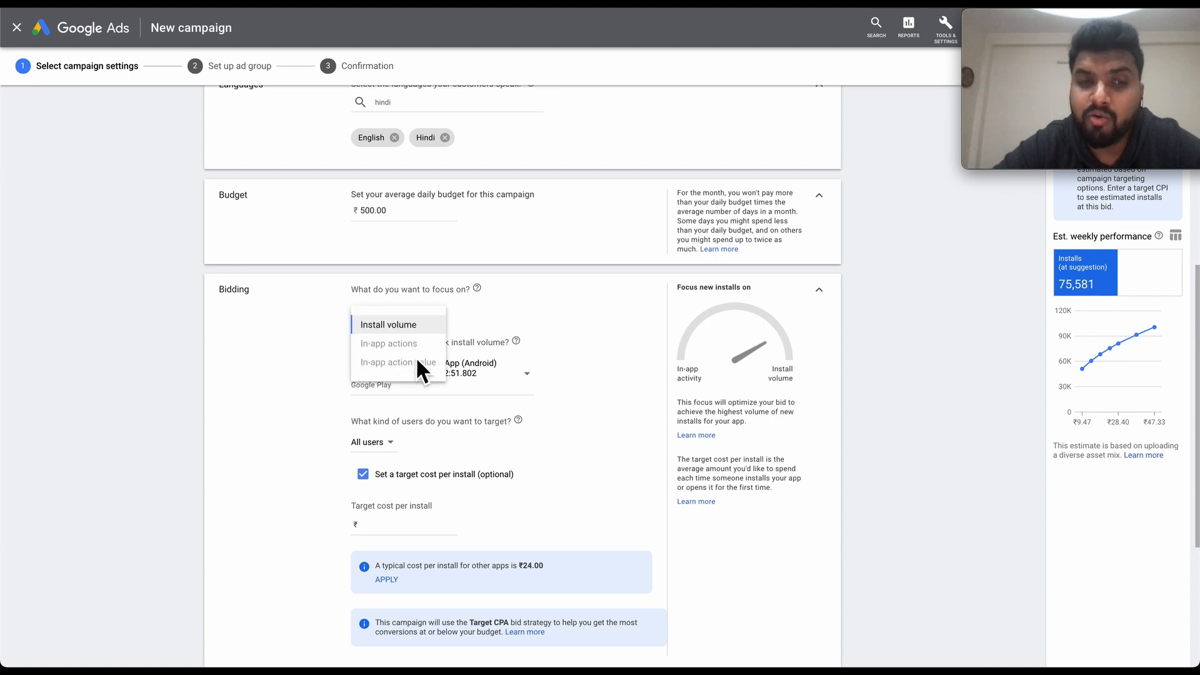
mouse_move(413, 356)
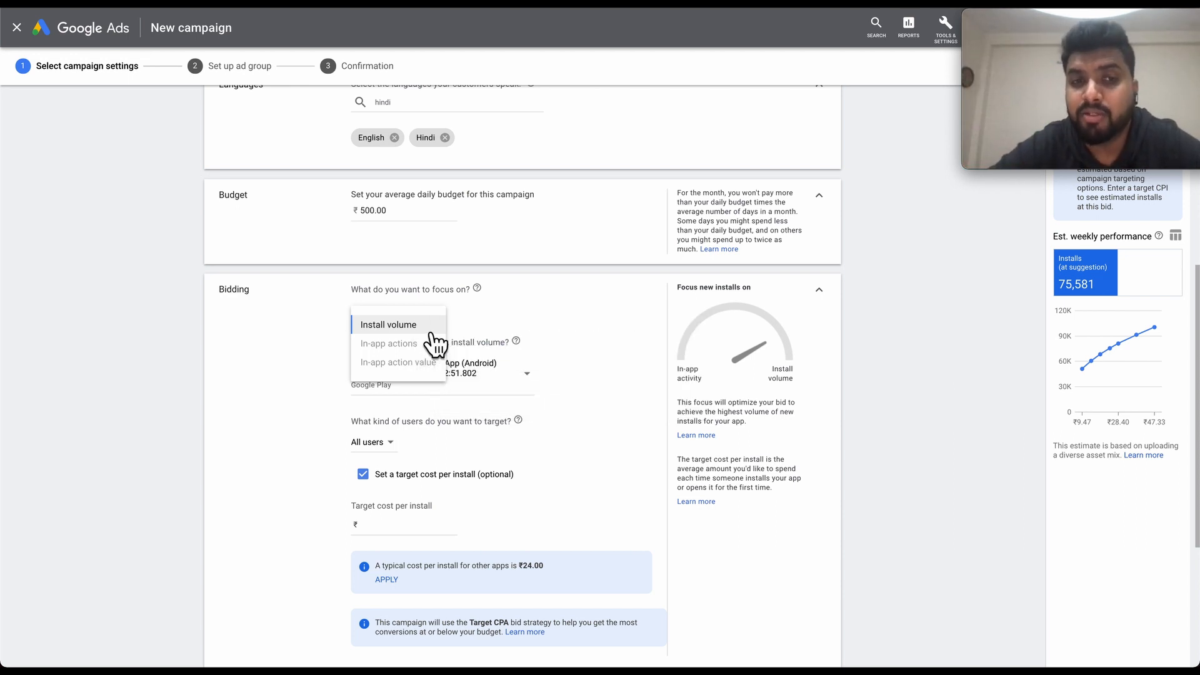
click(301, 354)
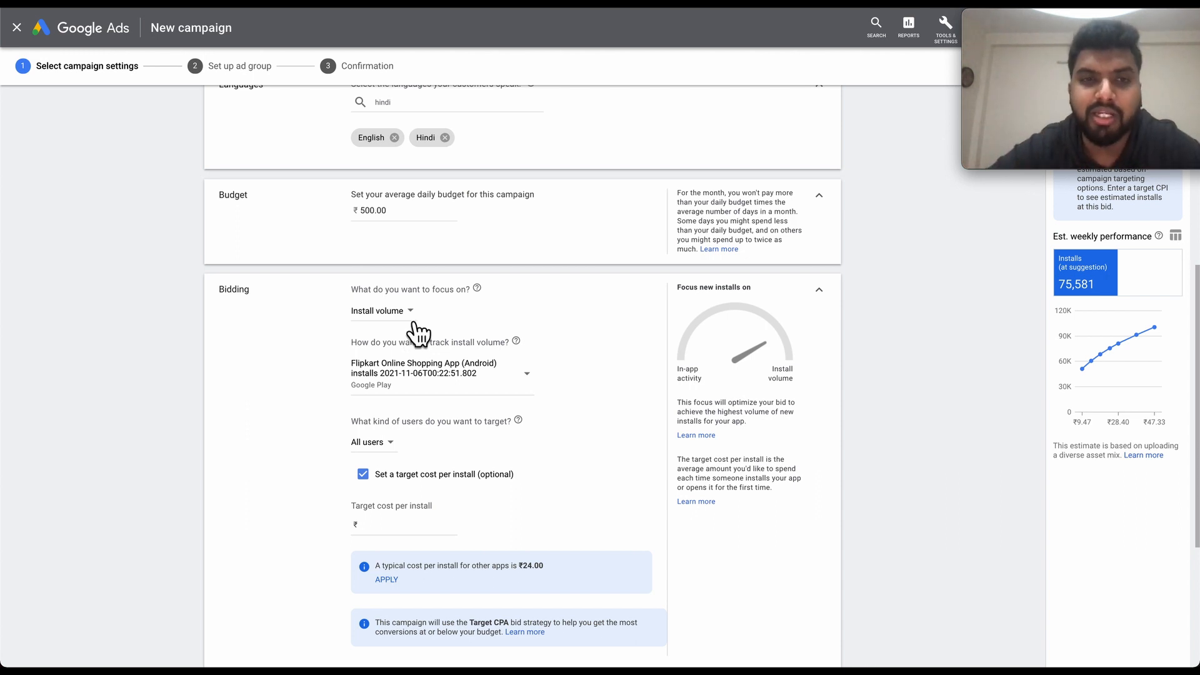
click(409, 316)
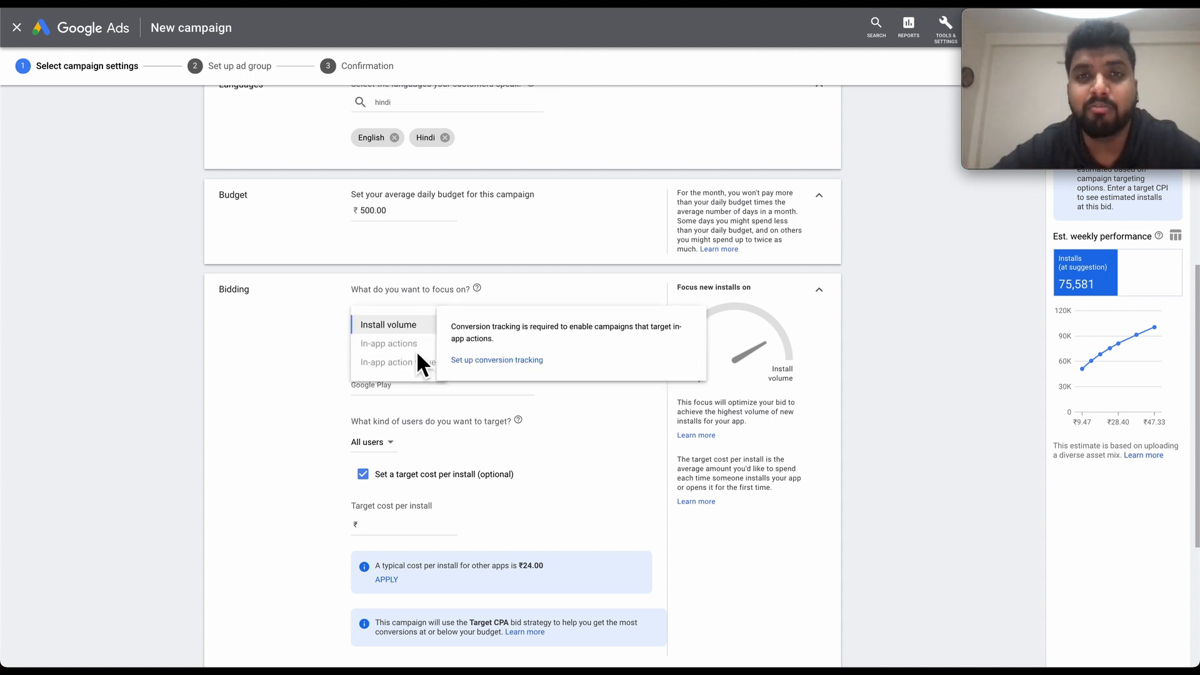
click(302, 363)
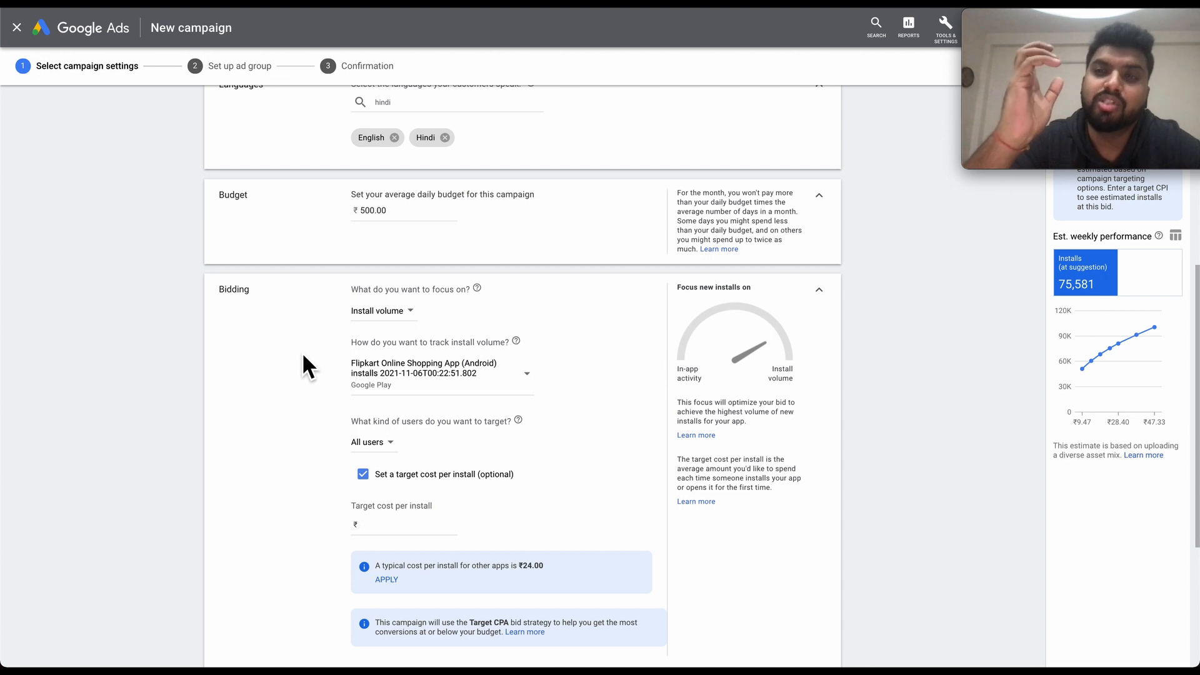
Examine which kinds of users the bidding can target, keeping All users.
scroll(302, 351, down, 1)
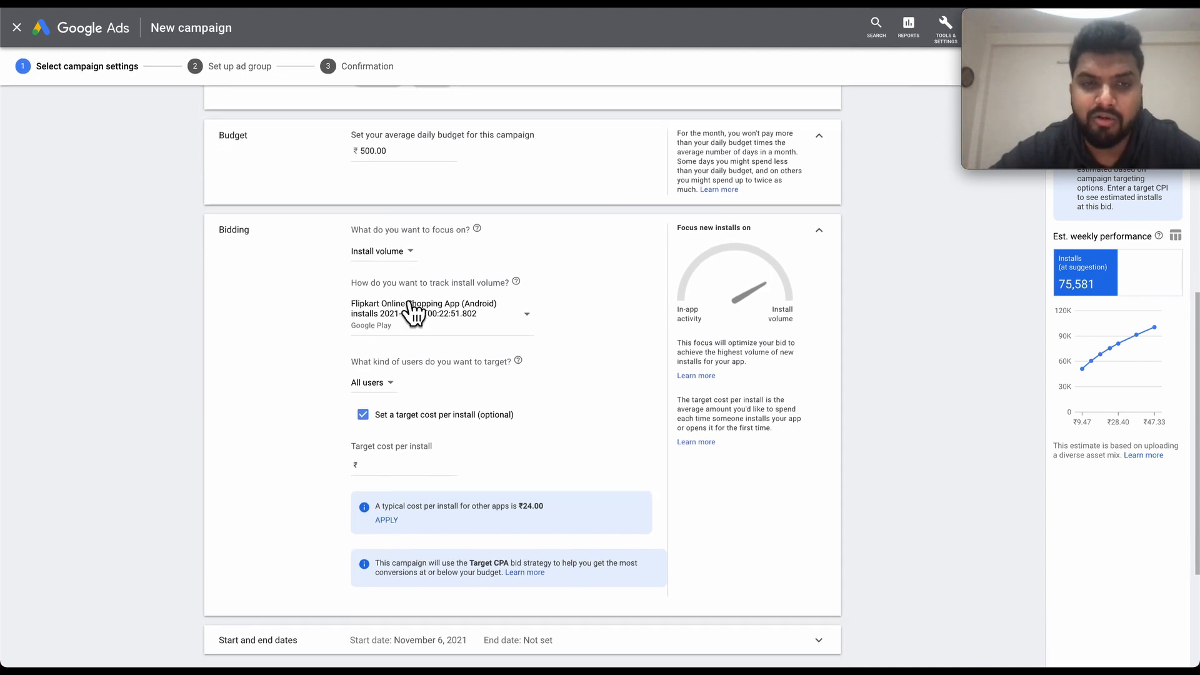
scroll(394, 378, down, 1)
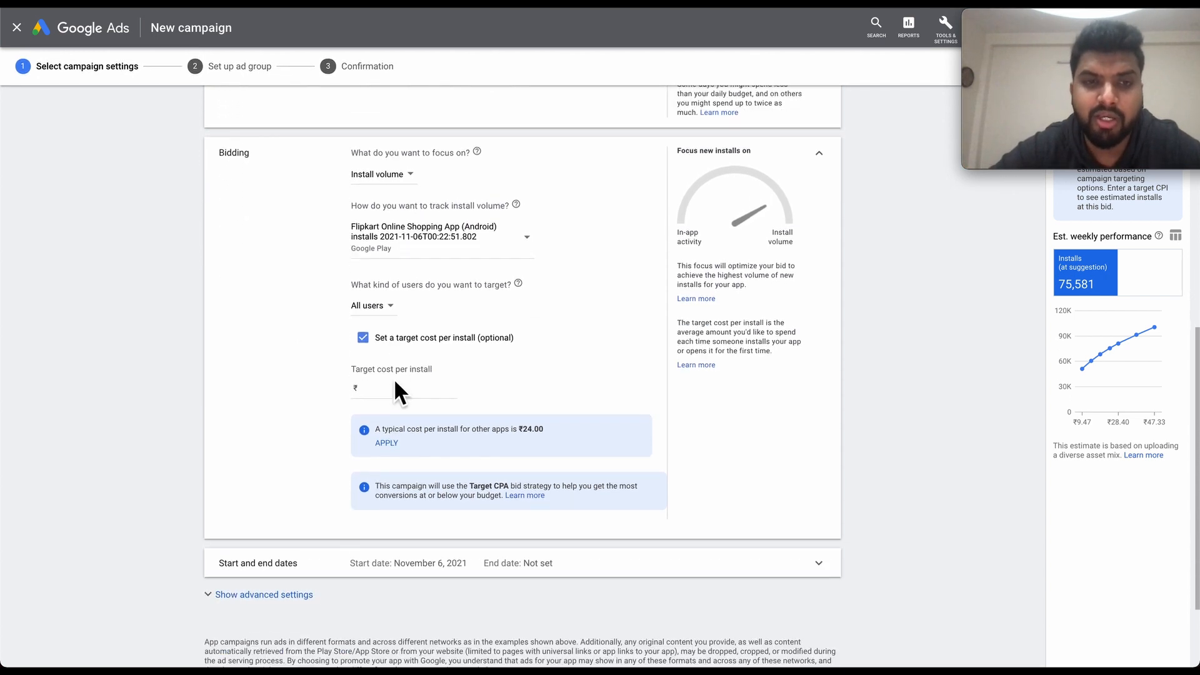
click(408, 317)
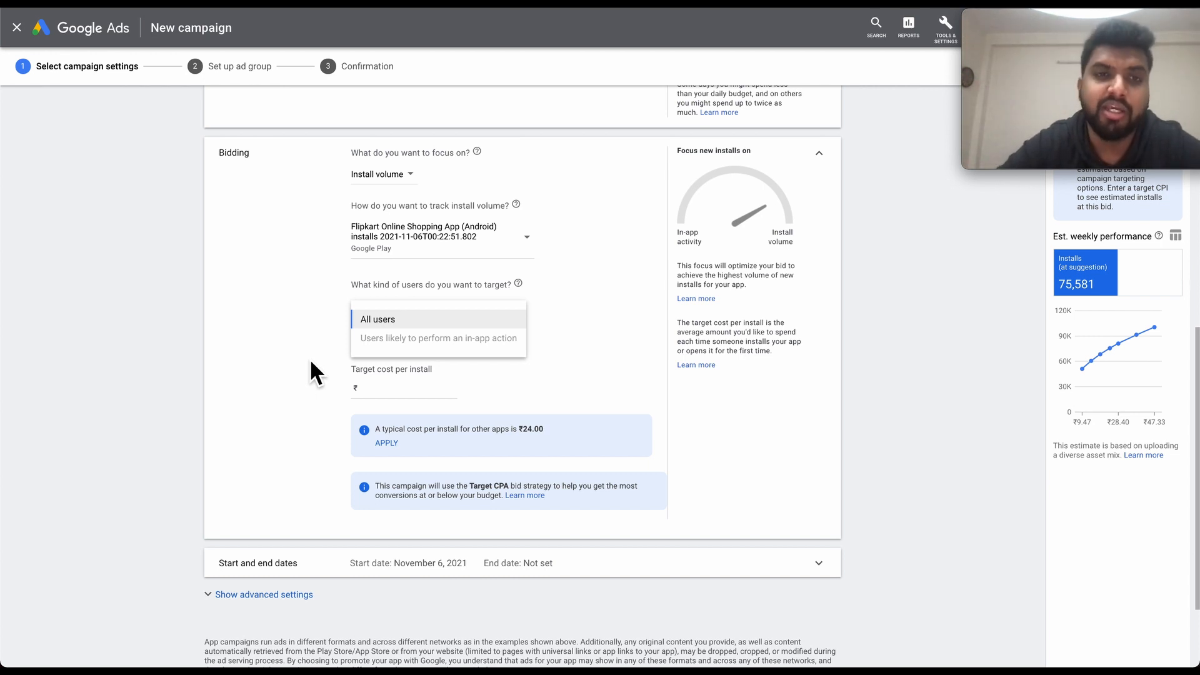
mouse_move(442, 348)
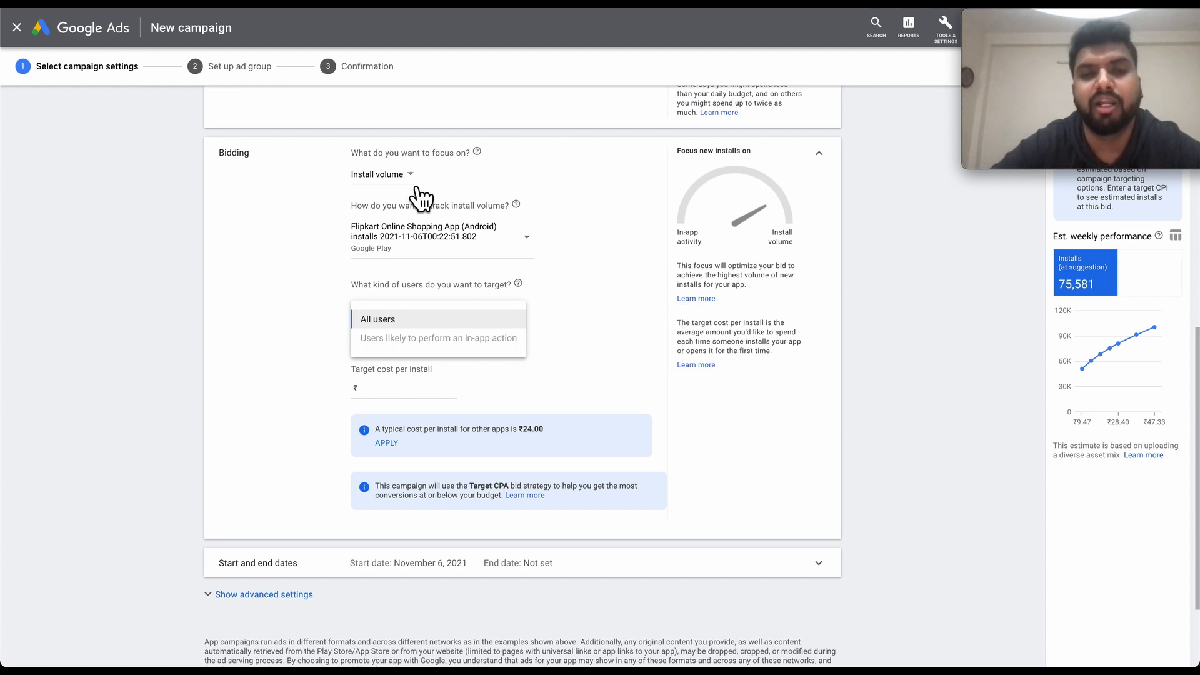
click(313, 348)
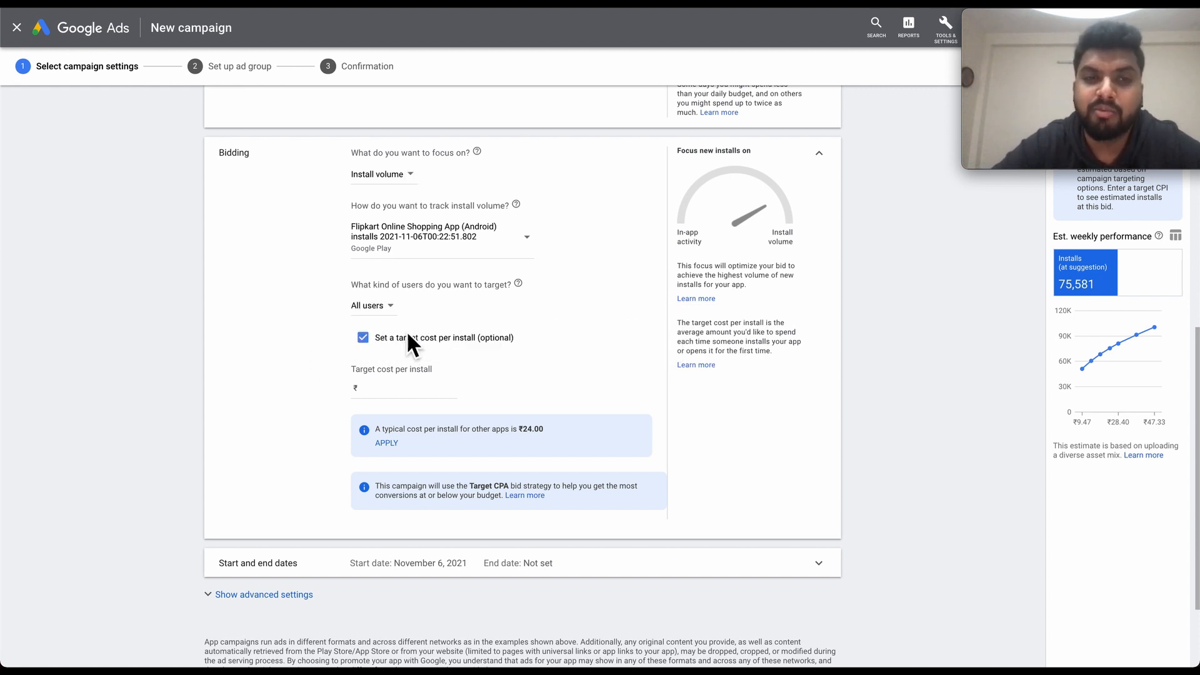
click(408, 318)
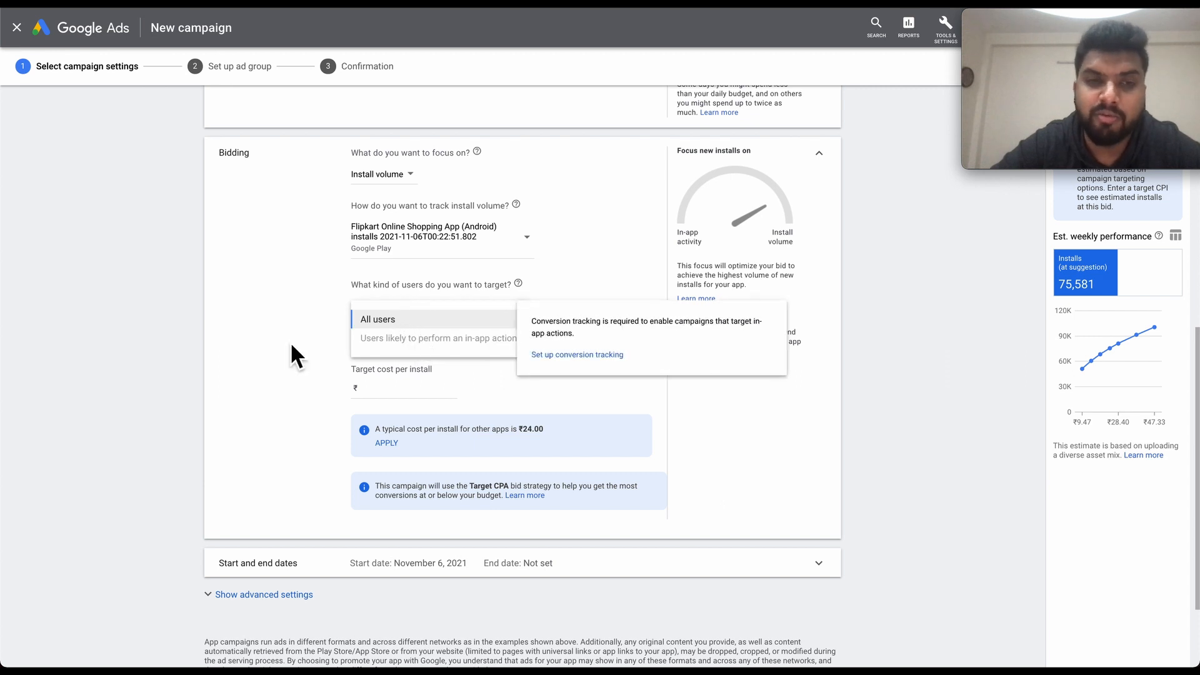
click(275, 346)
Set the target cost per install to ₹25.
scroll(410, 374, down, 1)
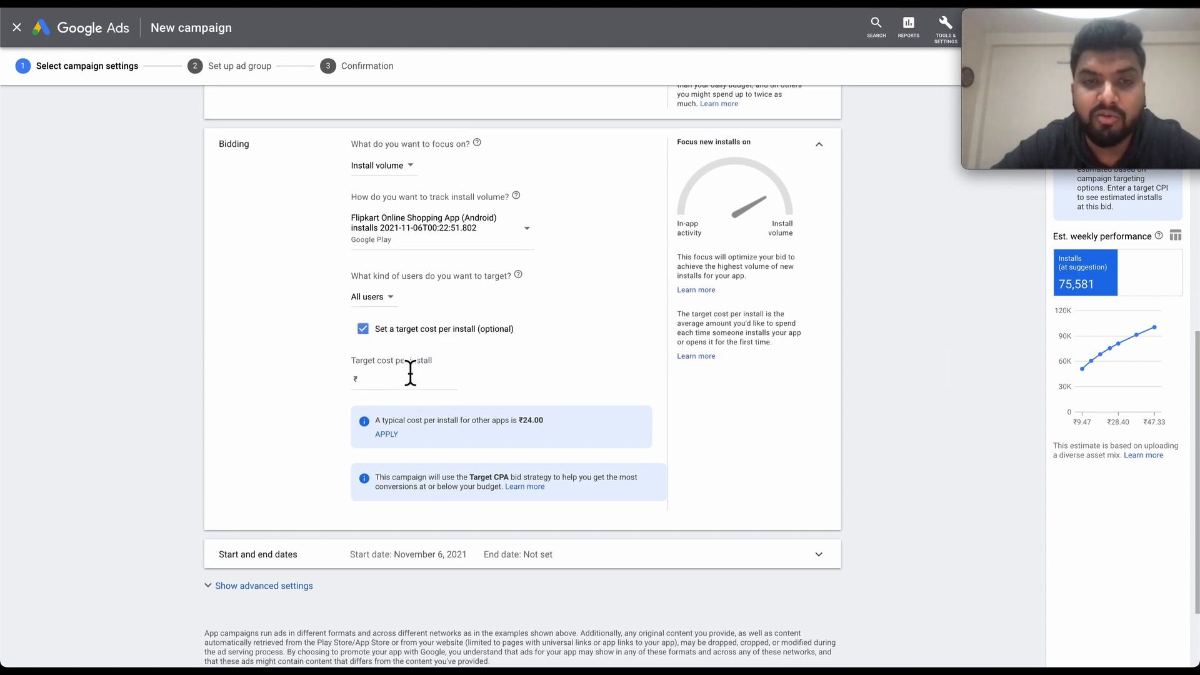
click(385, 347)
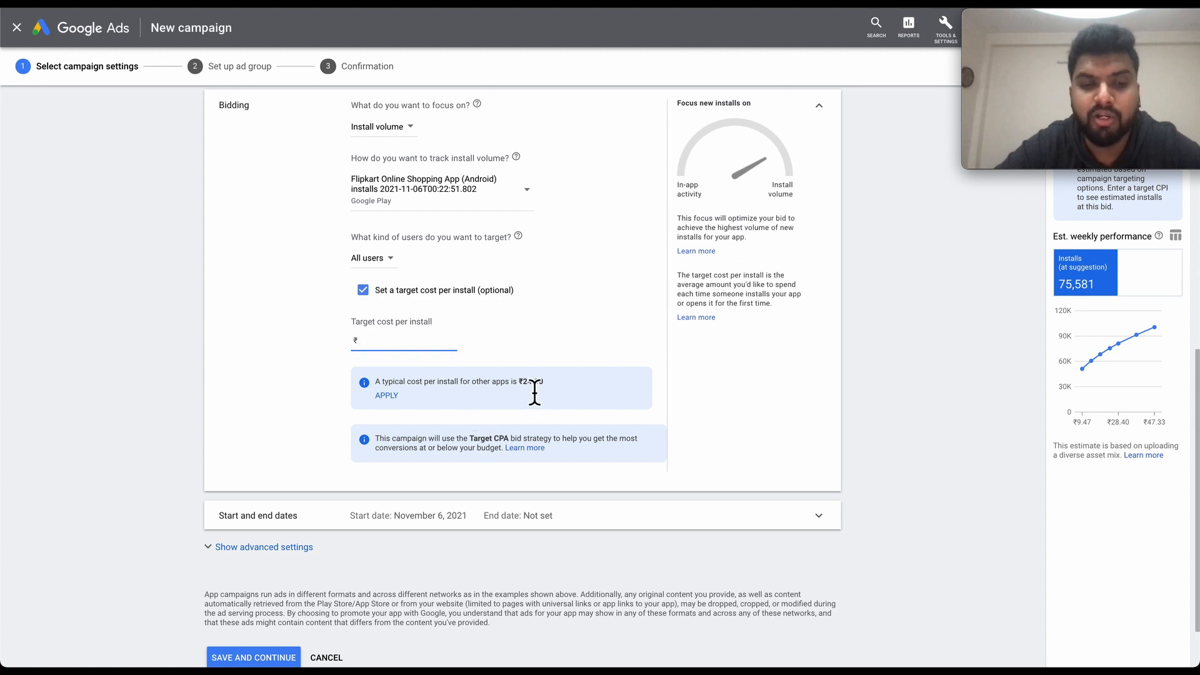
text(25)
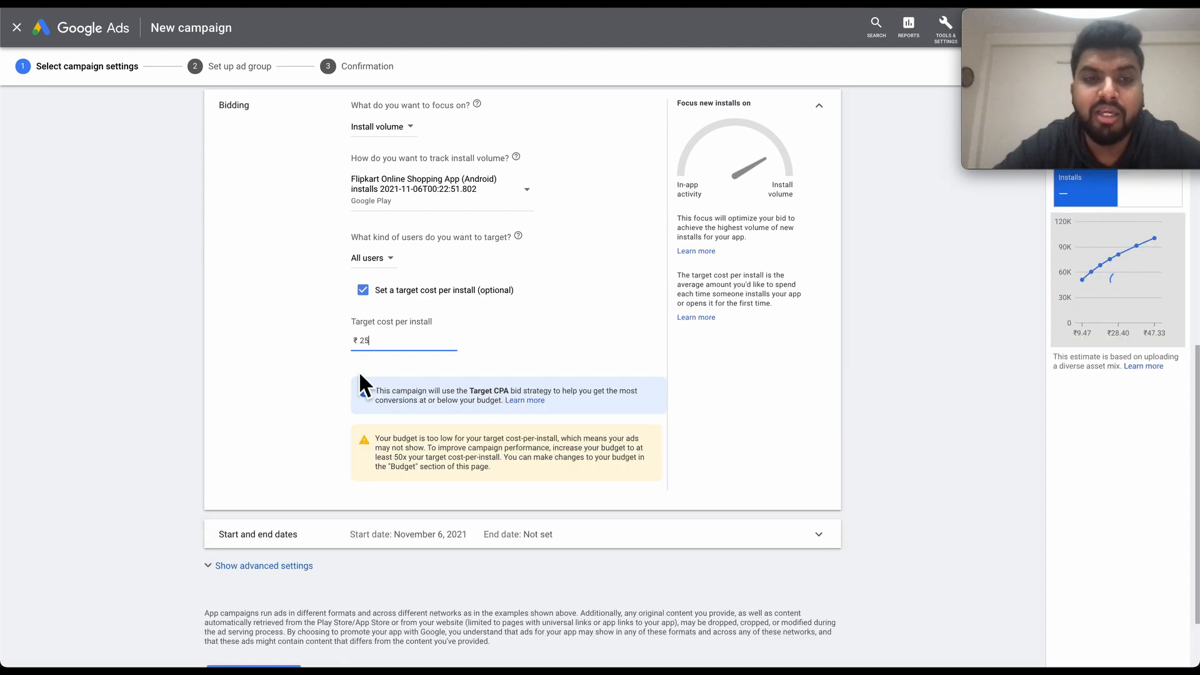
click(336, 369)
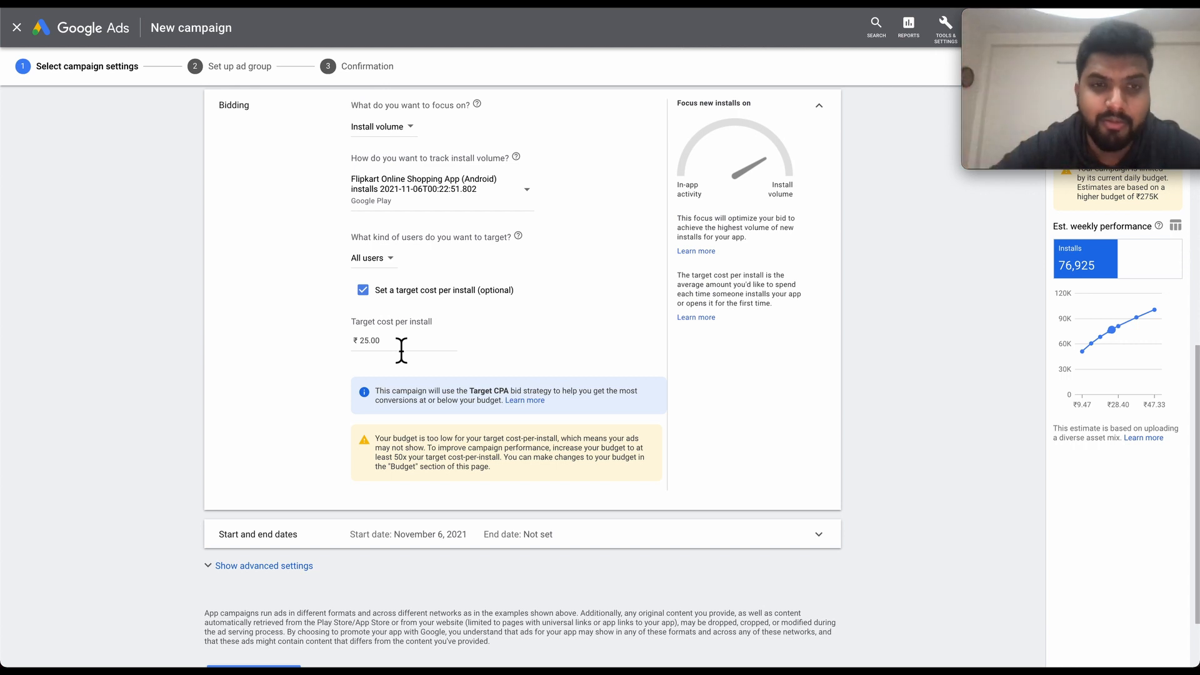
Examine the campaign's start and end date options and the advanced data feed setting, keeping no end date and no attached feed.
scroll(401, 350, down, 3)
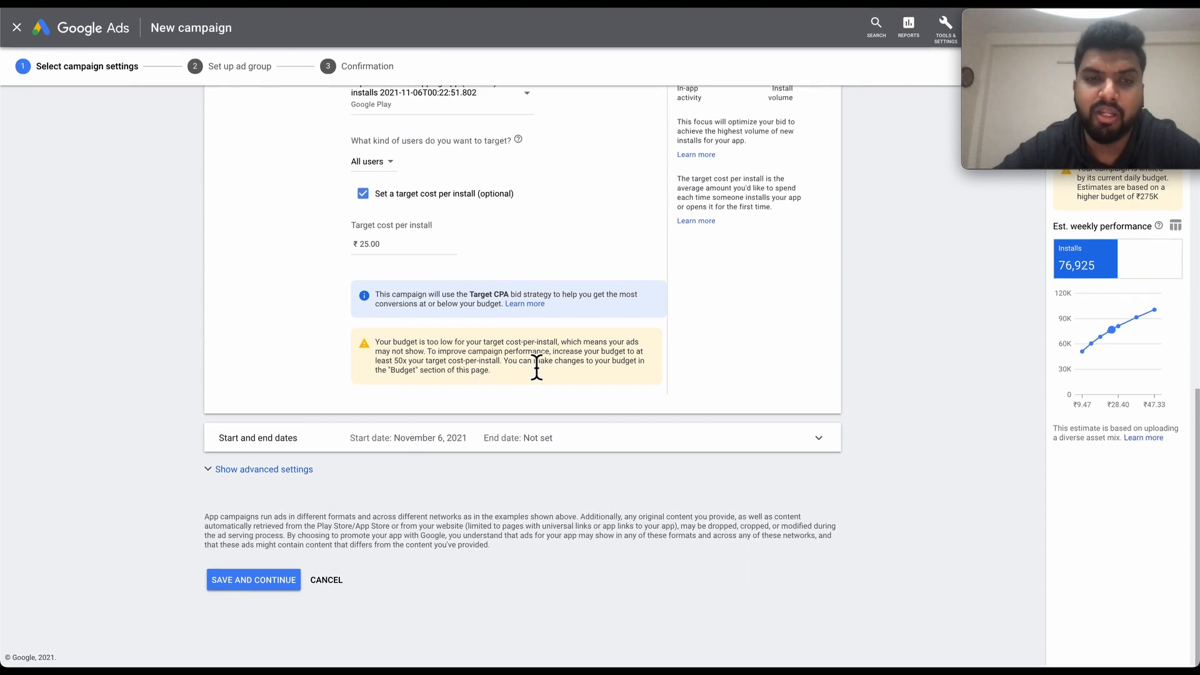
click(591, 444)
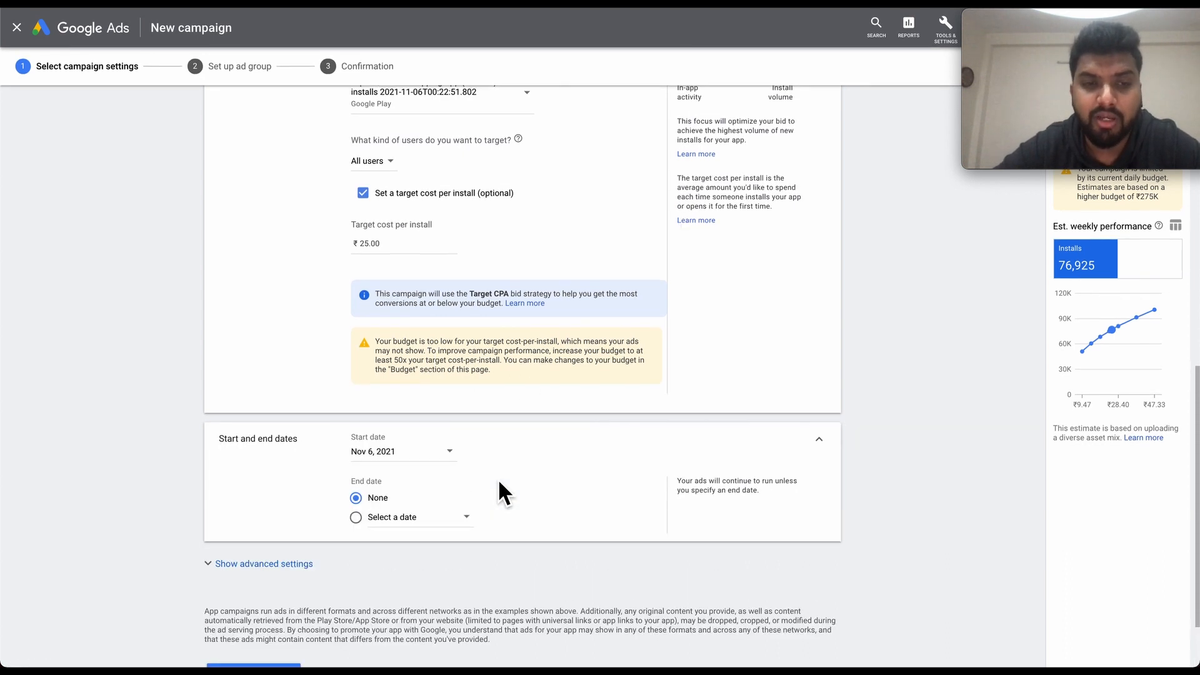
scroll(500, 493, down, 2)
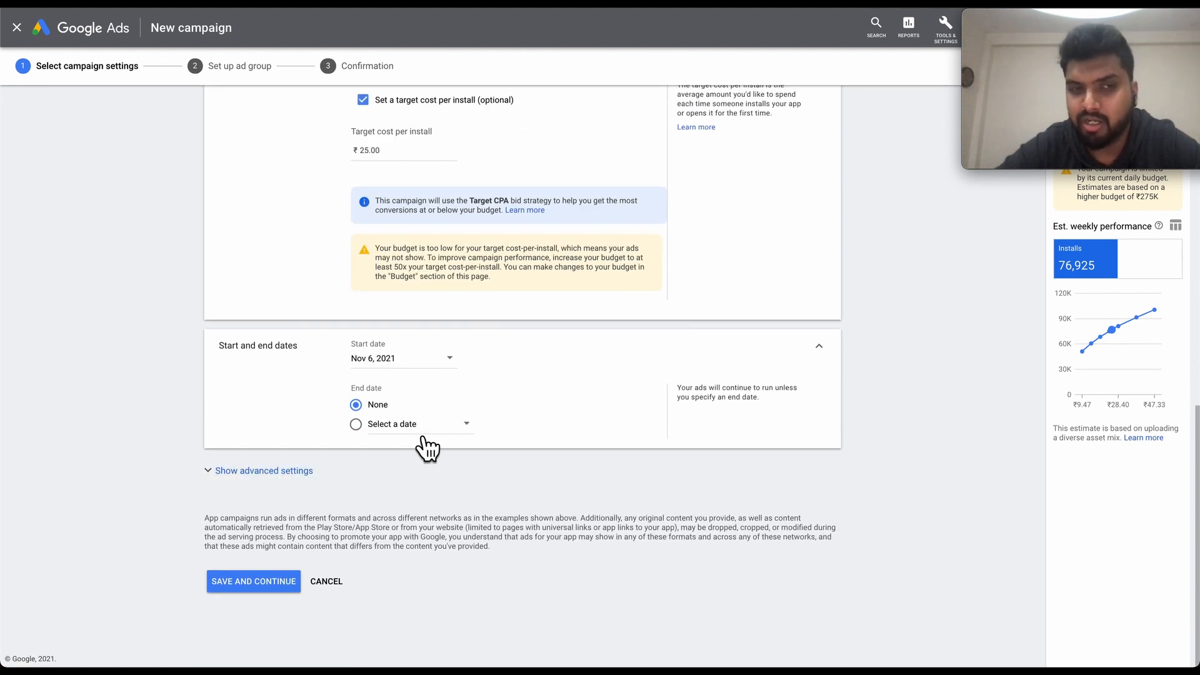
click(267, 475)
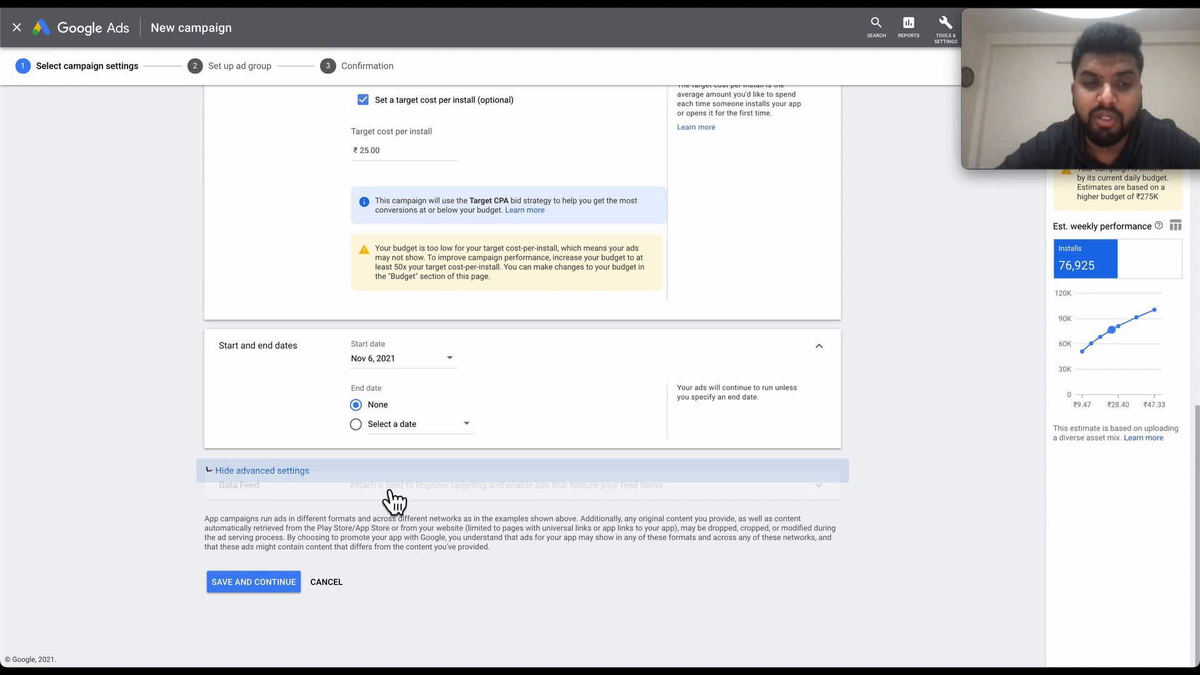
click(394, 494)
scroll(405, 496, down, 1)
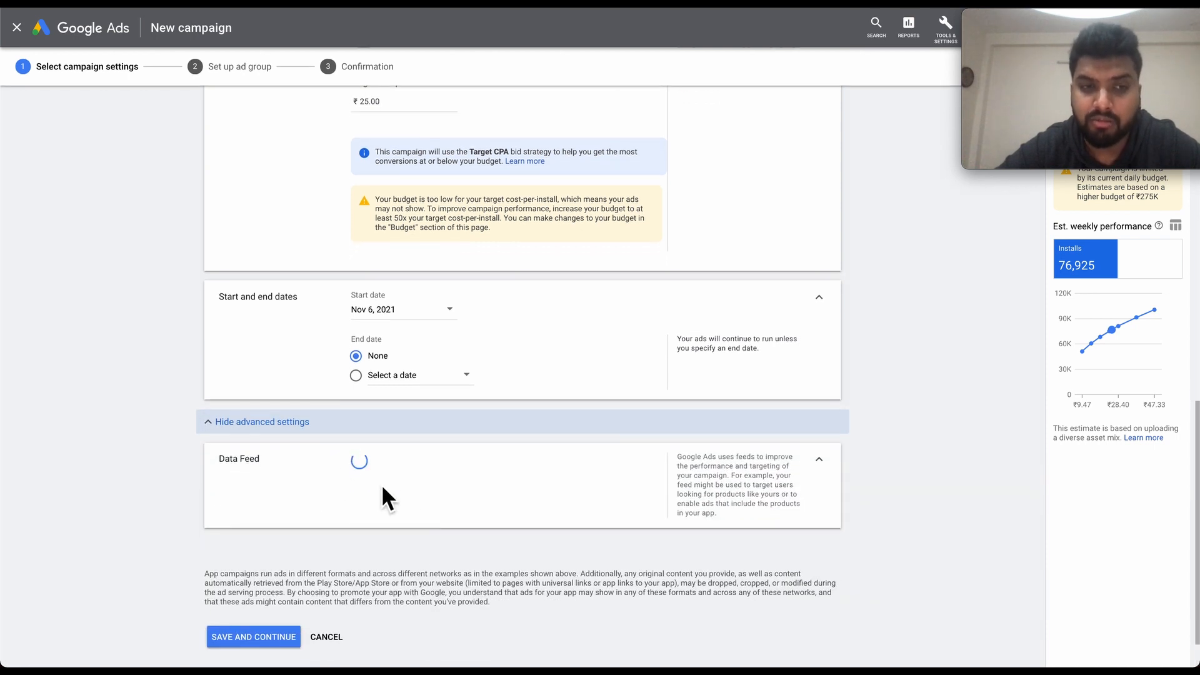
scroll(341, 500, down, 1)
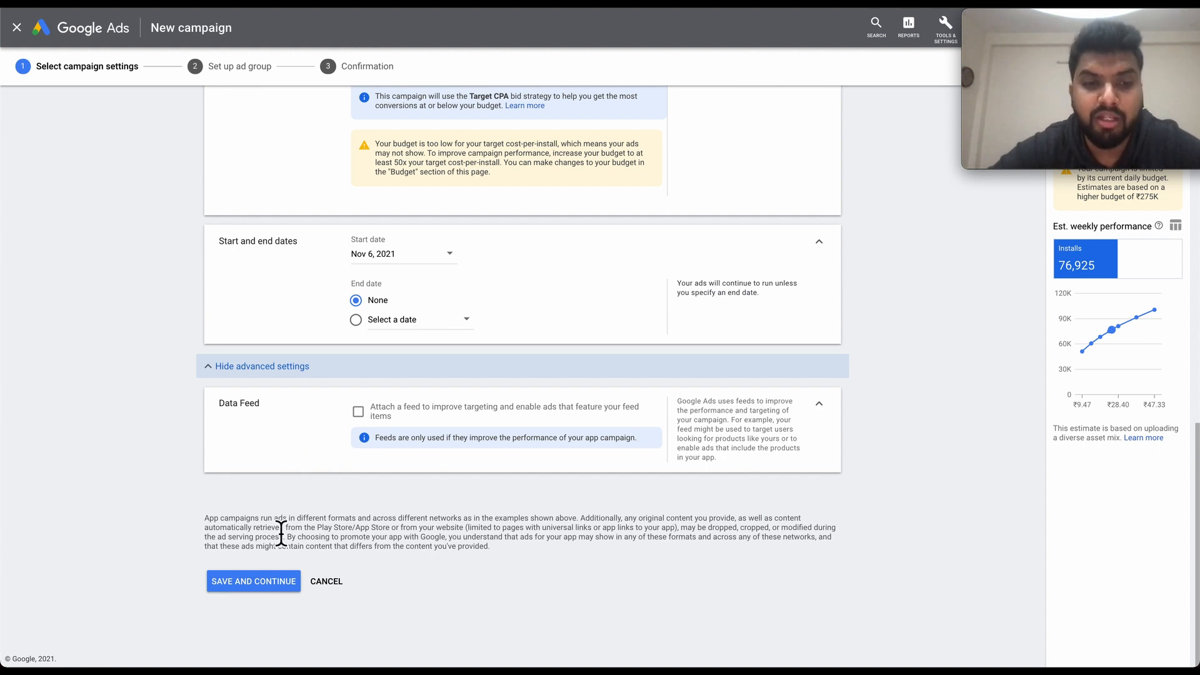
Set the location target option to Presence or interest, then save the campaign settings and continue to the ad group setup.
click(270, 582)
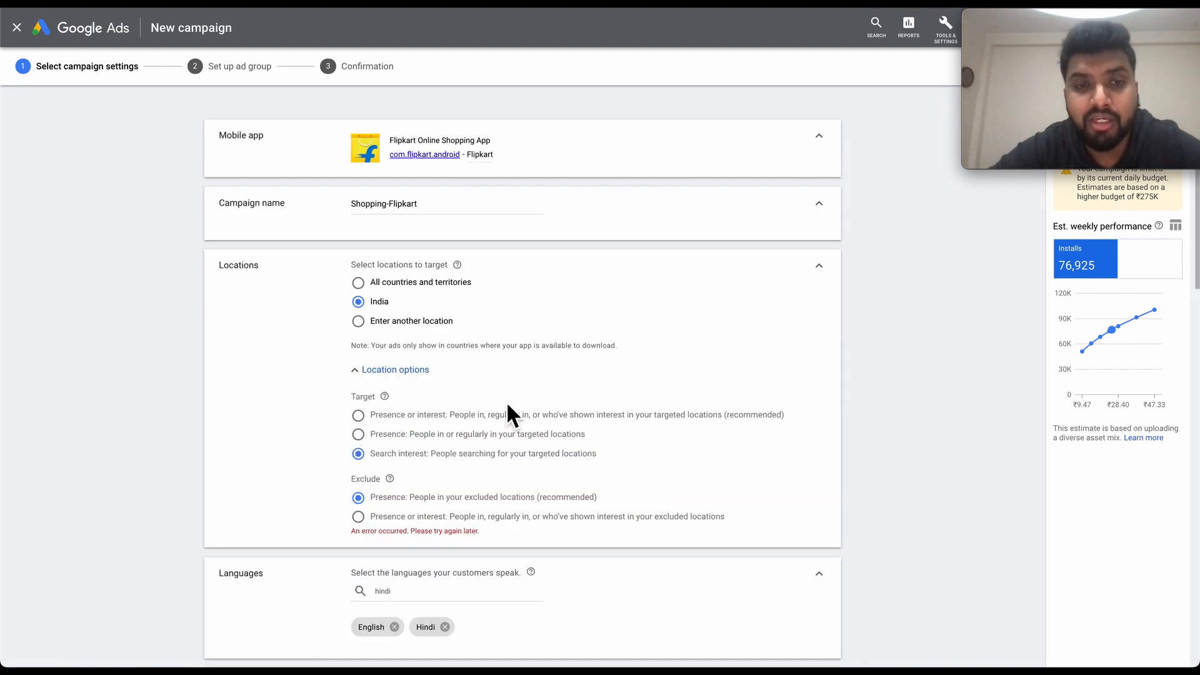
scroll(470, 470, down, 1)
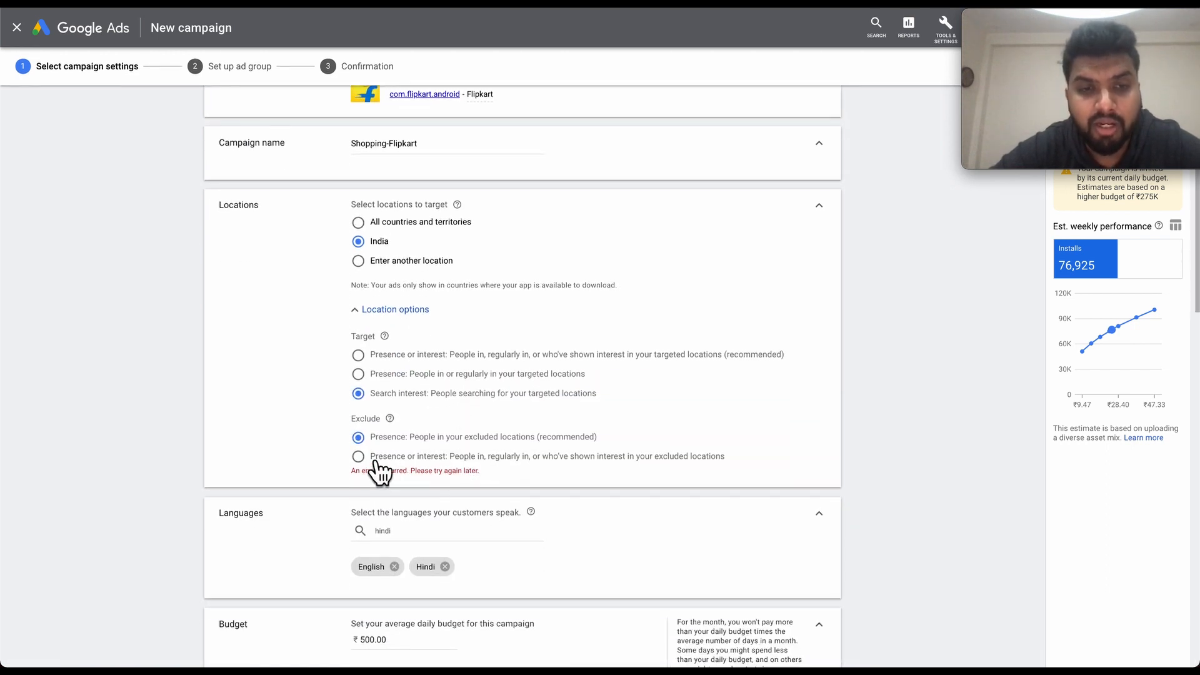
click(373, 359)
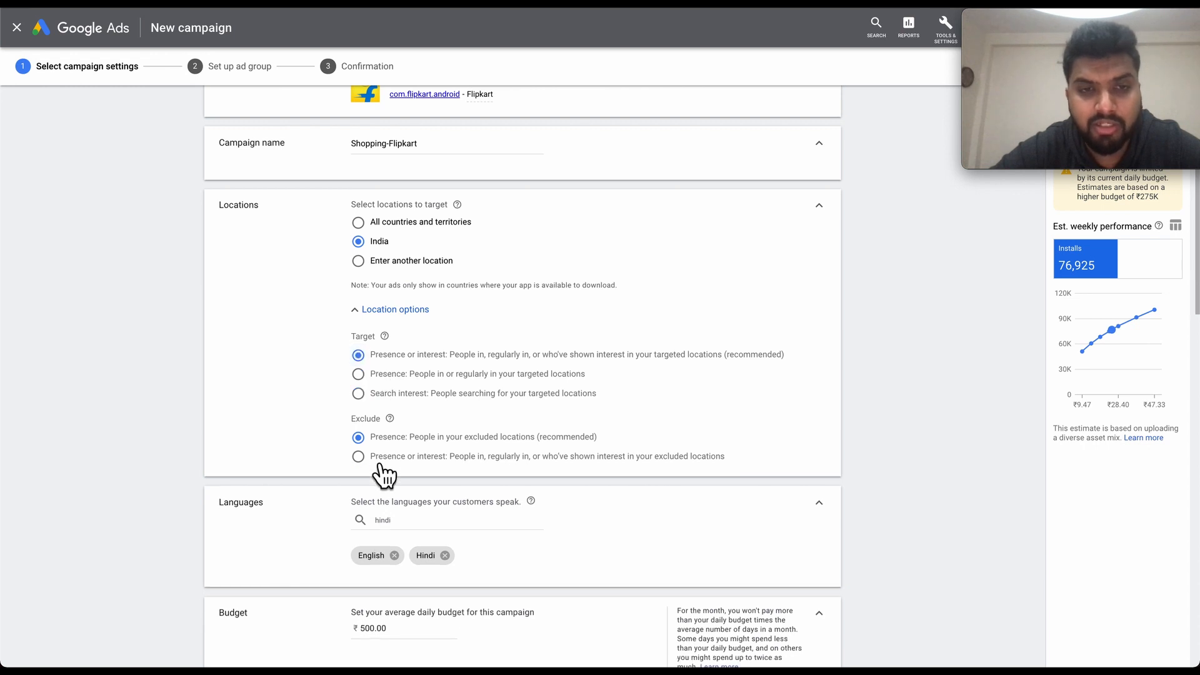
scroll(337, 491, down, 15)
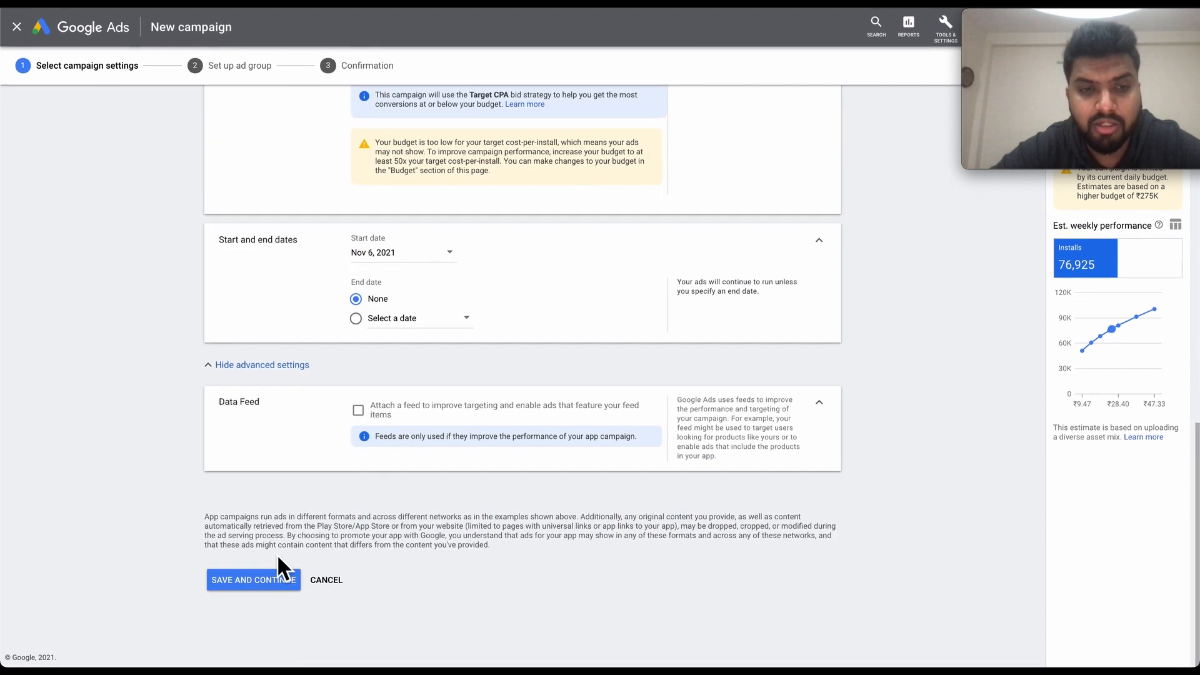
click(266, 587)
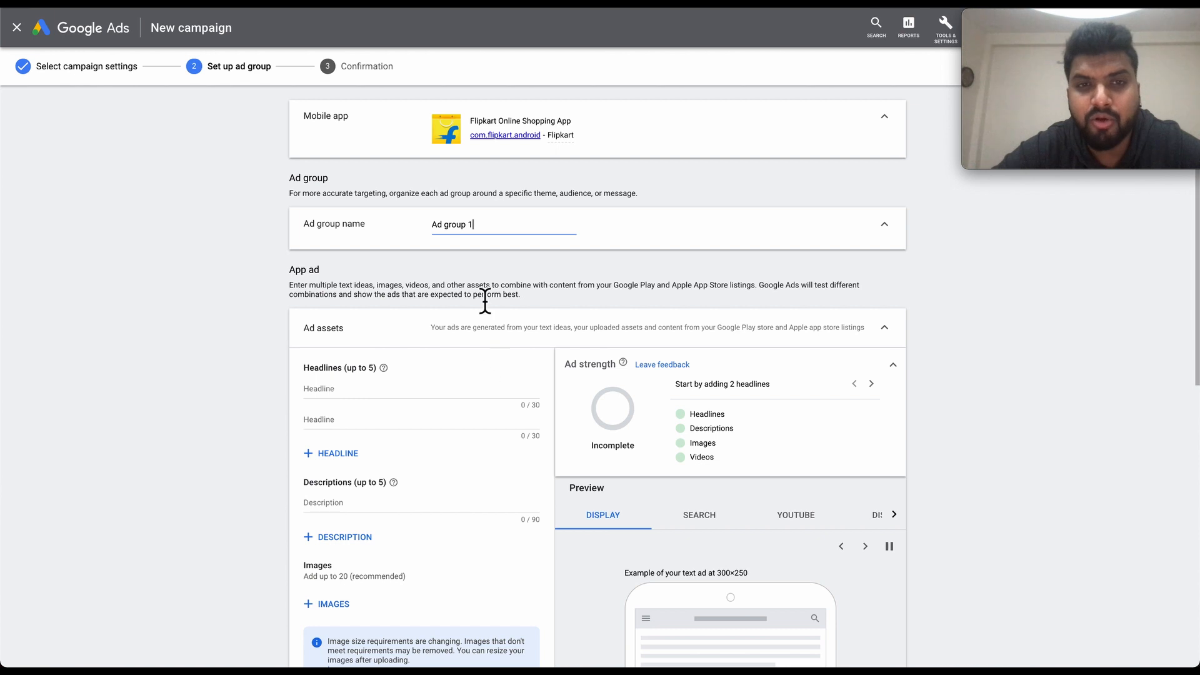
Examine the ad group name and the asset types available for the app ad, from headlines and descriptions to images, videos and HTML5.
triple_click(485, 231)
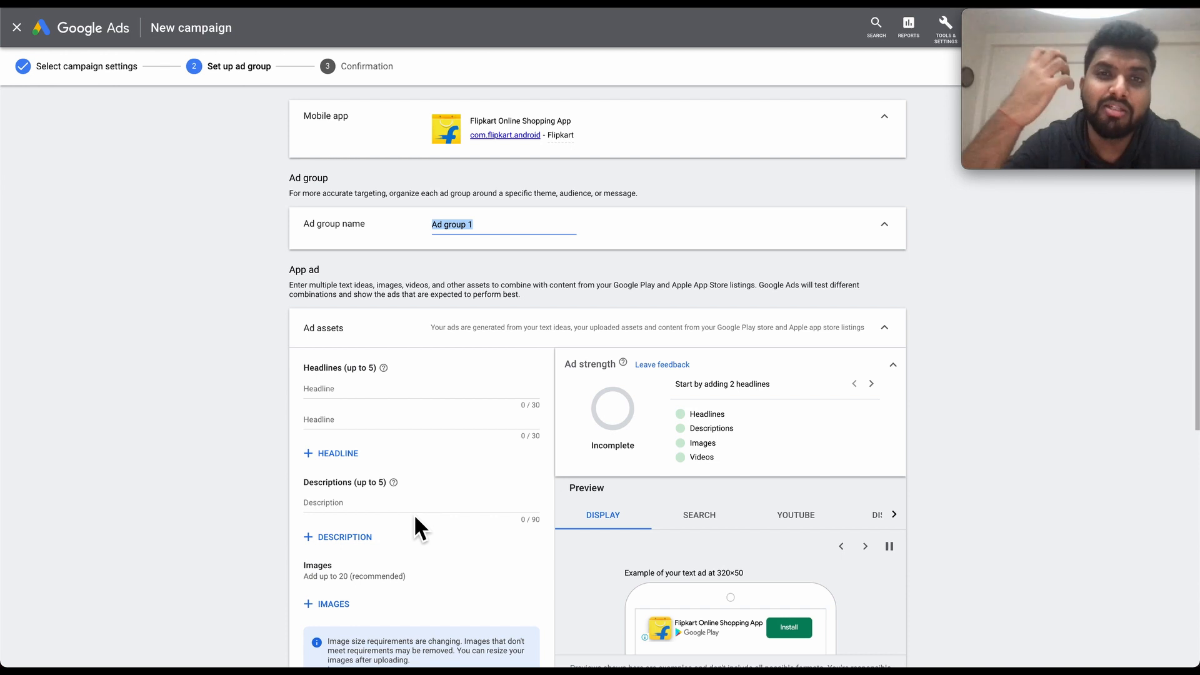
scroll(415, 516, down, 3)
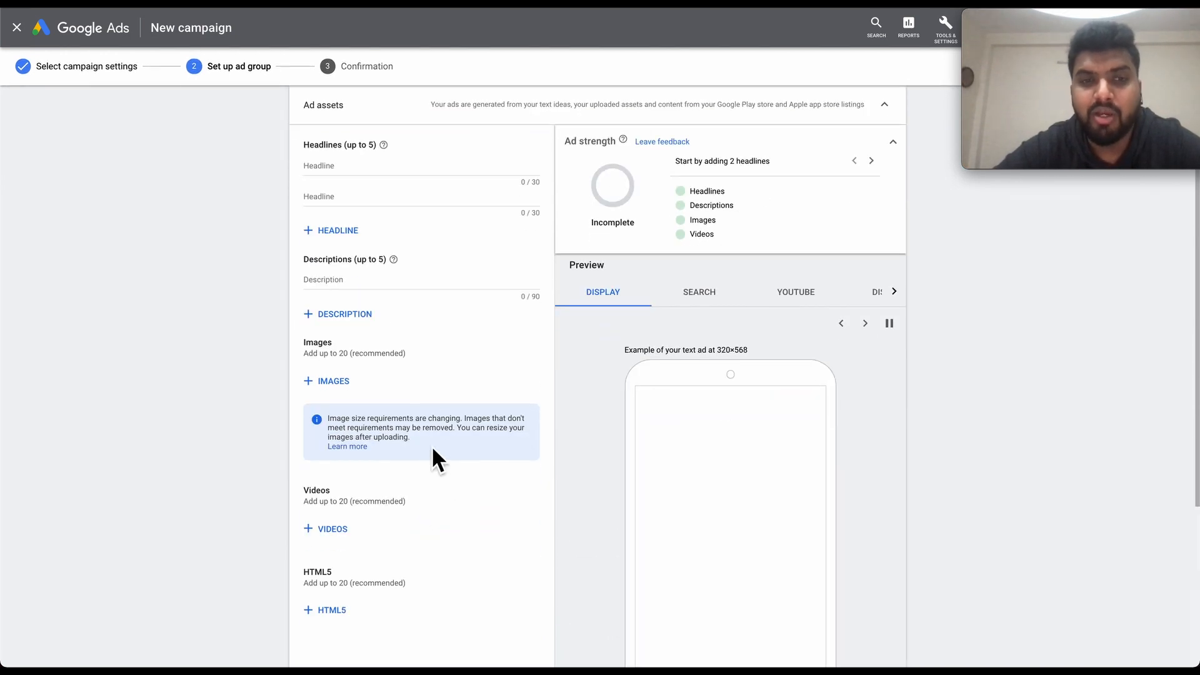
scroll(392, 498, down, 1)
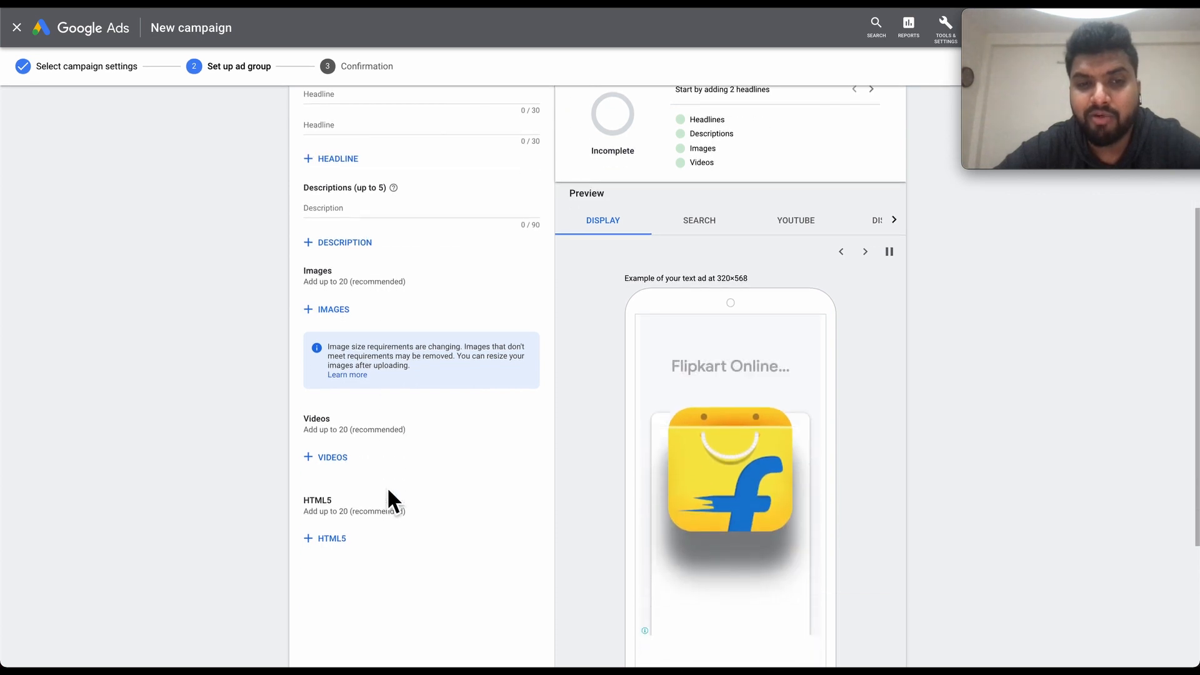
scroll(397, 452, up, 3)
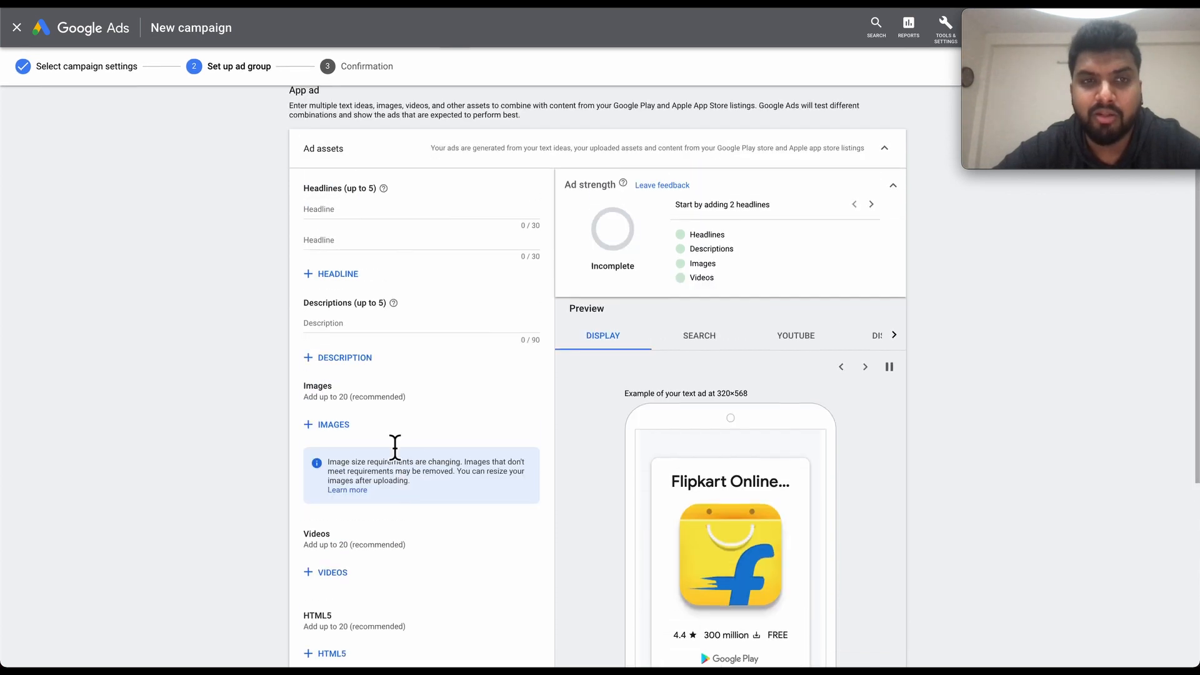
scroll(395, 432, up, 1)
Enter "Buy Shoes Online At Sale" as the first headline and "Online Shopping For Shoes" as the second.
click(362, 315)
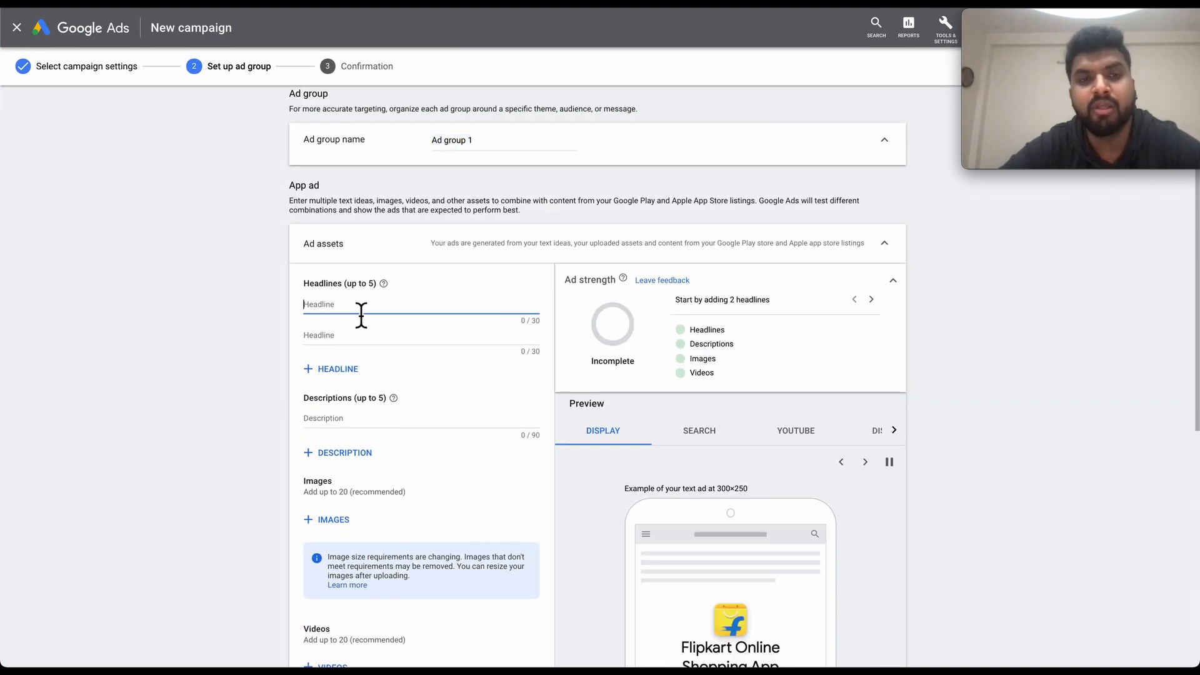
text(Buy S)
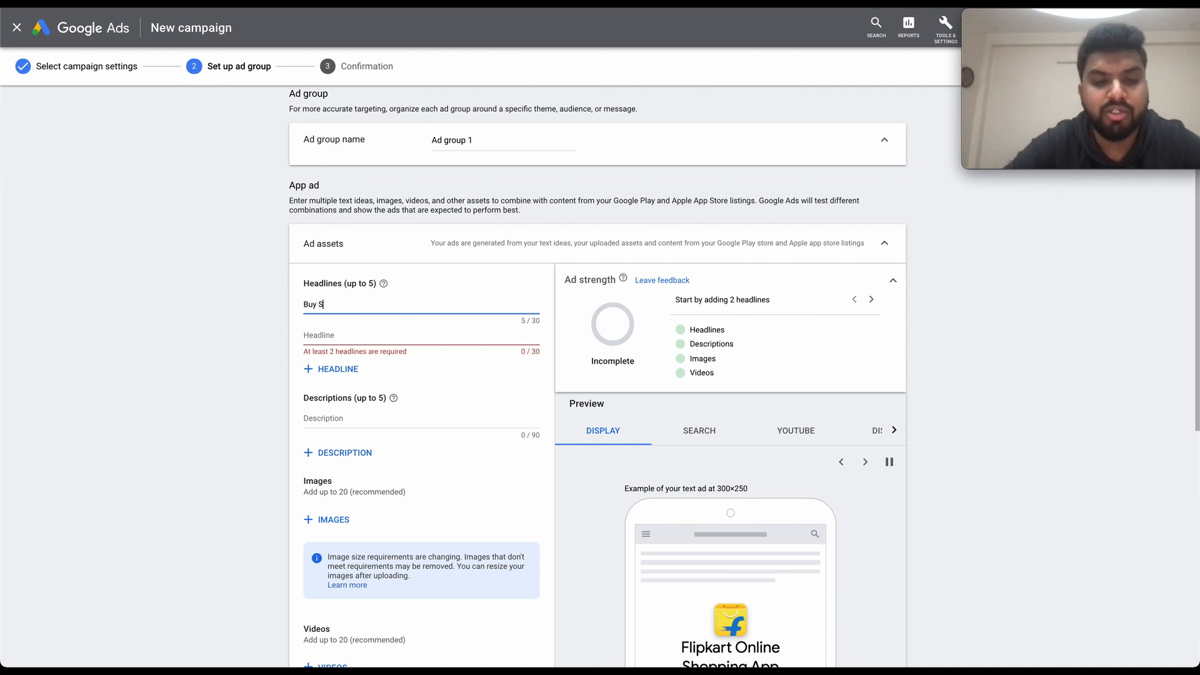
text(hoes Onl)
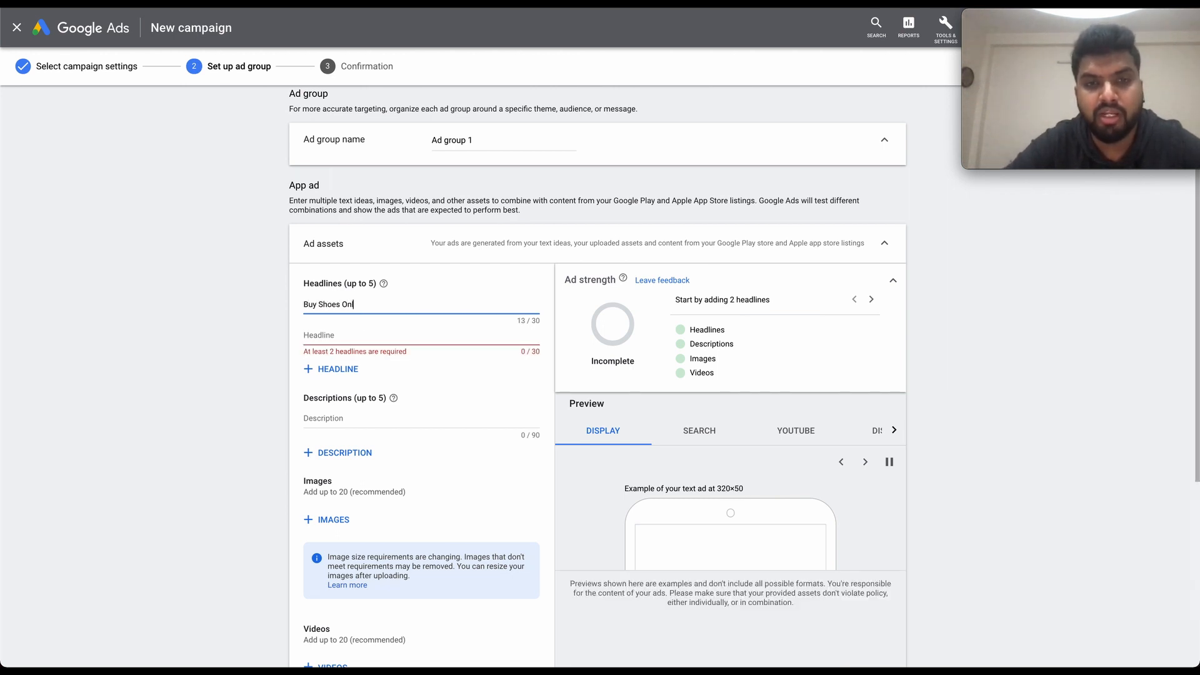
text(ine At Sale)
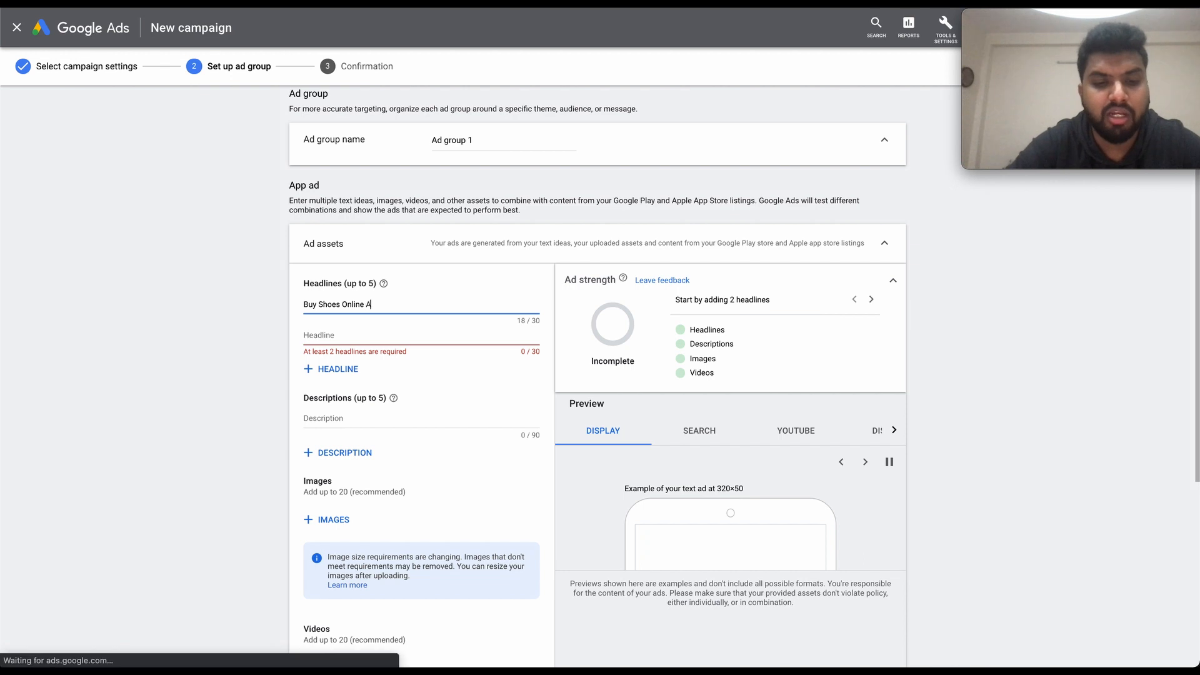
click(343, 341)
text(Onli)
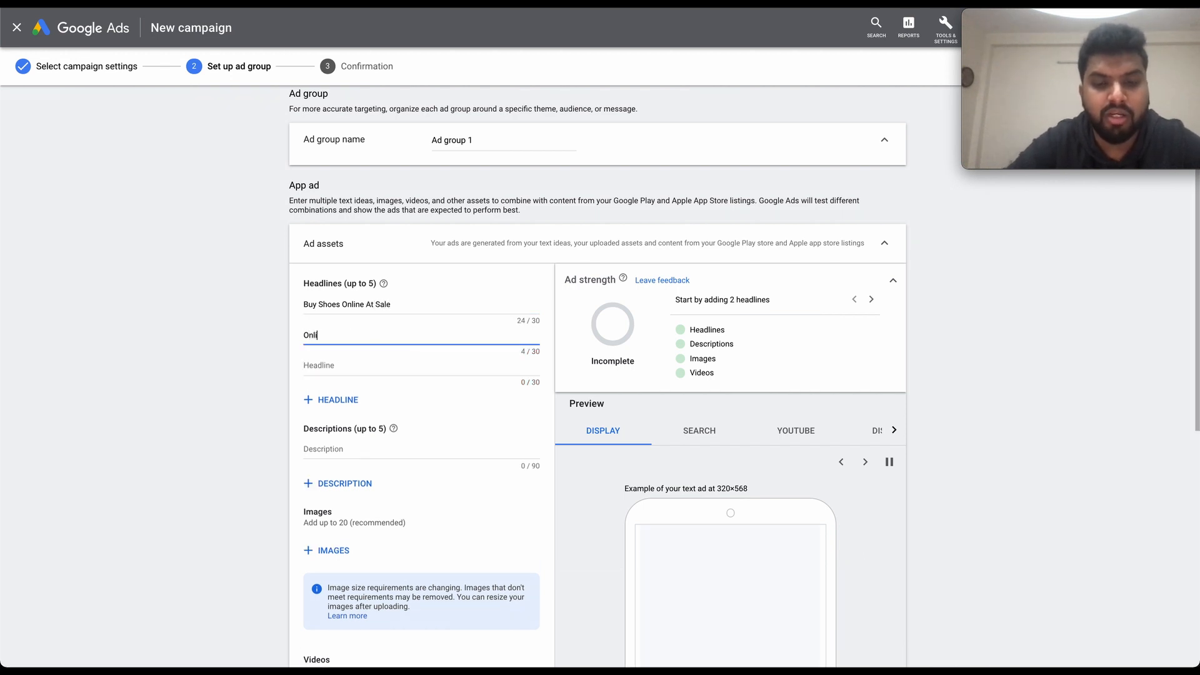
text(ne Shopping For)
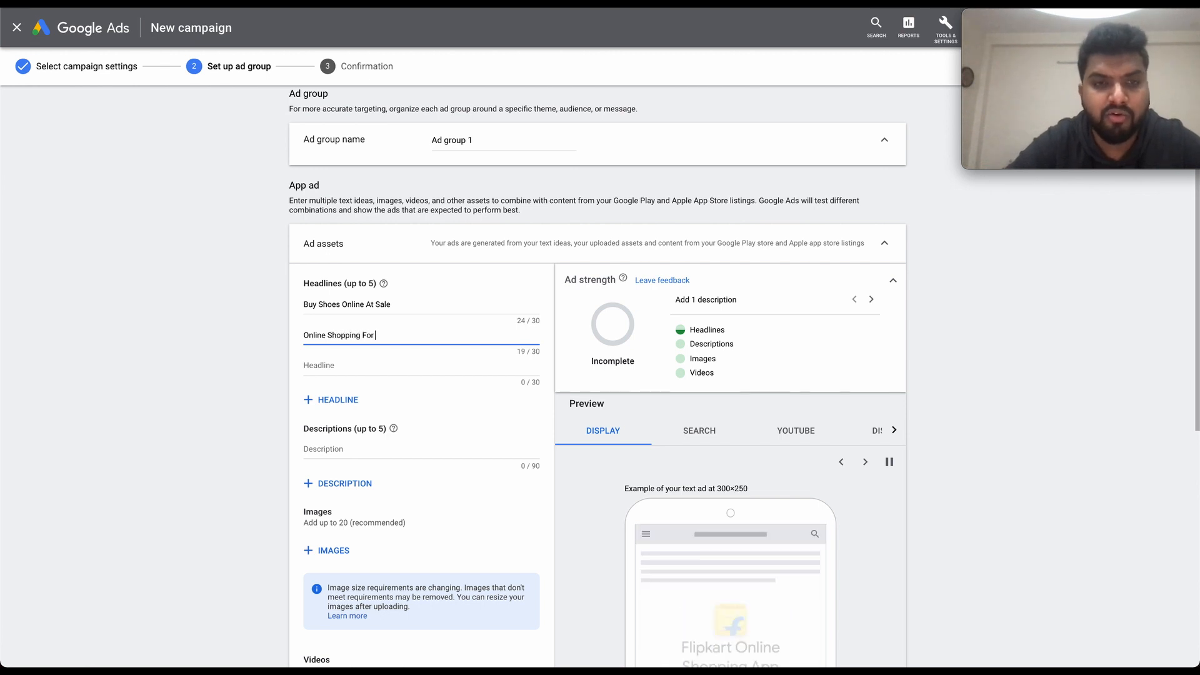
text( Shoes)
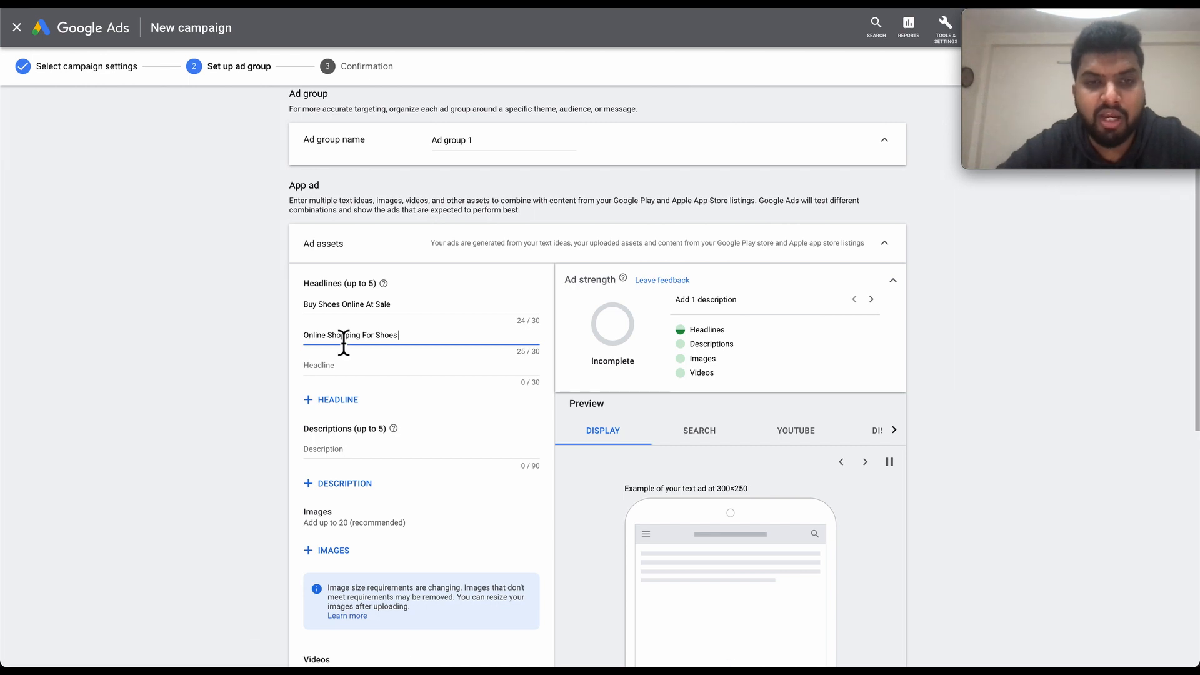
Add "Black Shoes In Sale" as the third headline of the app ad.
click(362, 377)
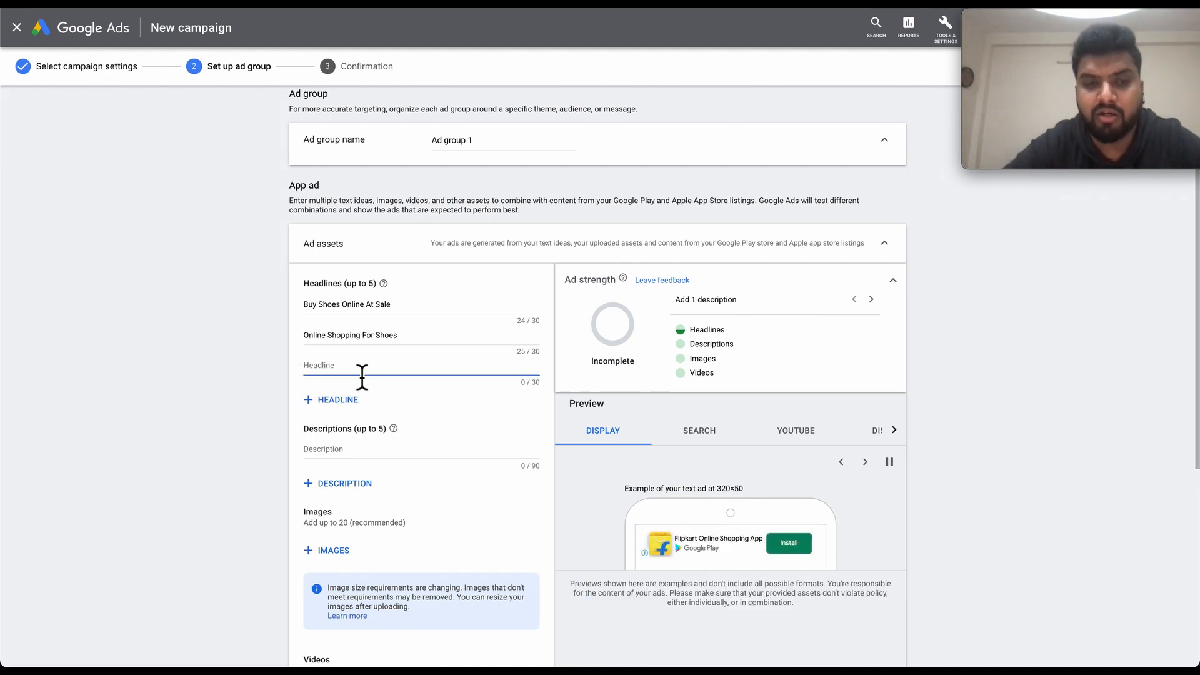
text(Black)
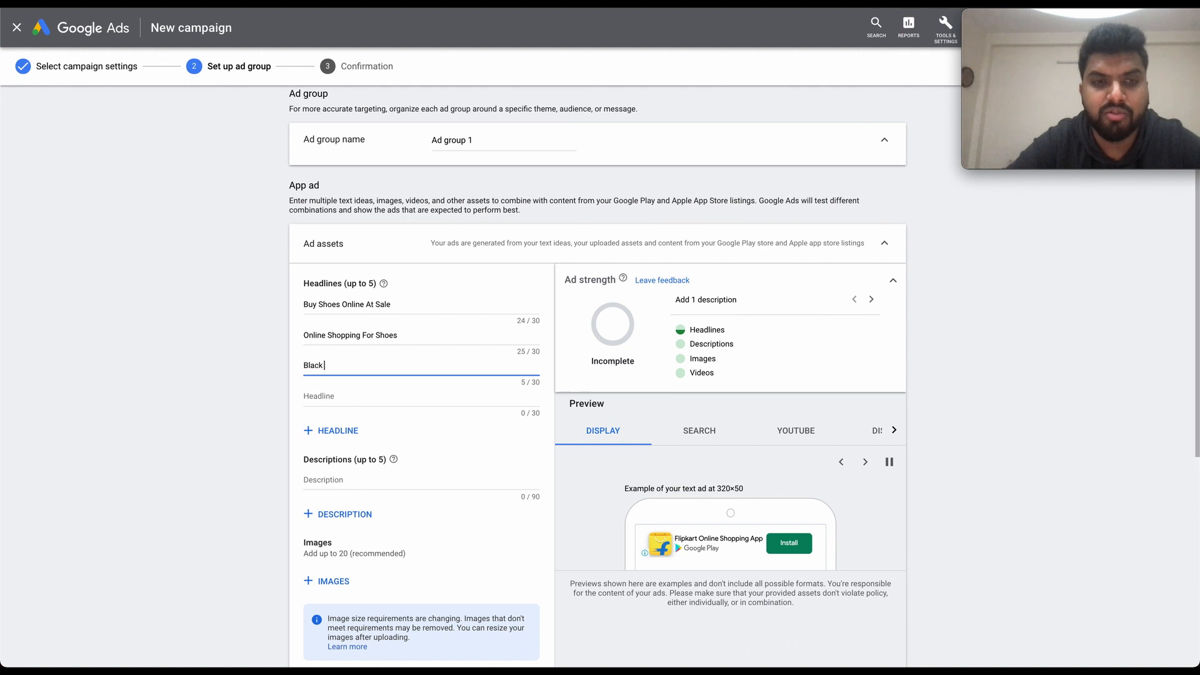
text( Sh)
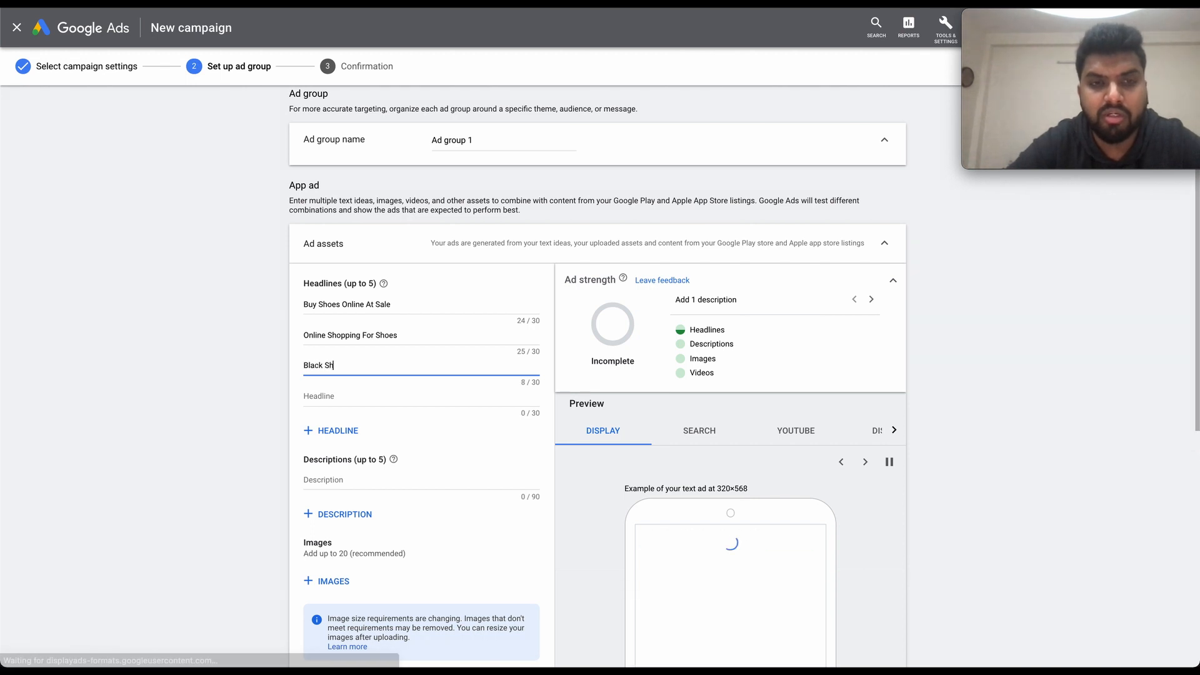
text(oes In Sale)
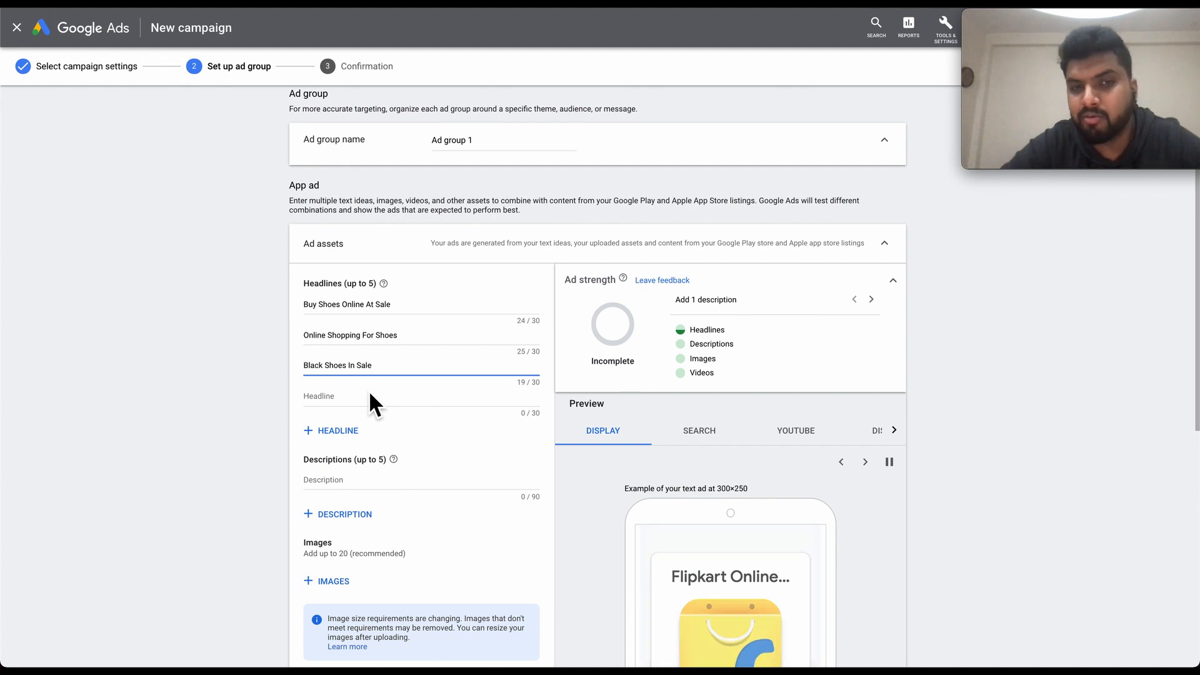
Enter "All kinds of shoes, apparels, fashion accessories. Buy Now." as the first description of the app ad.
click(362, 482)
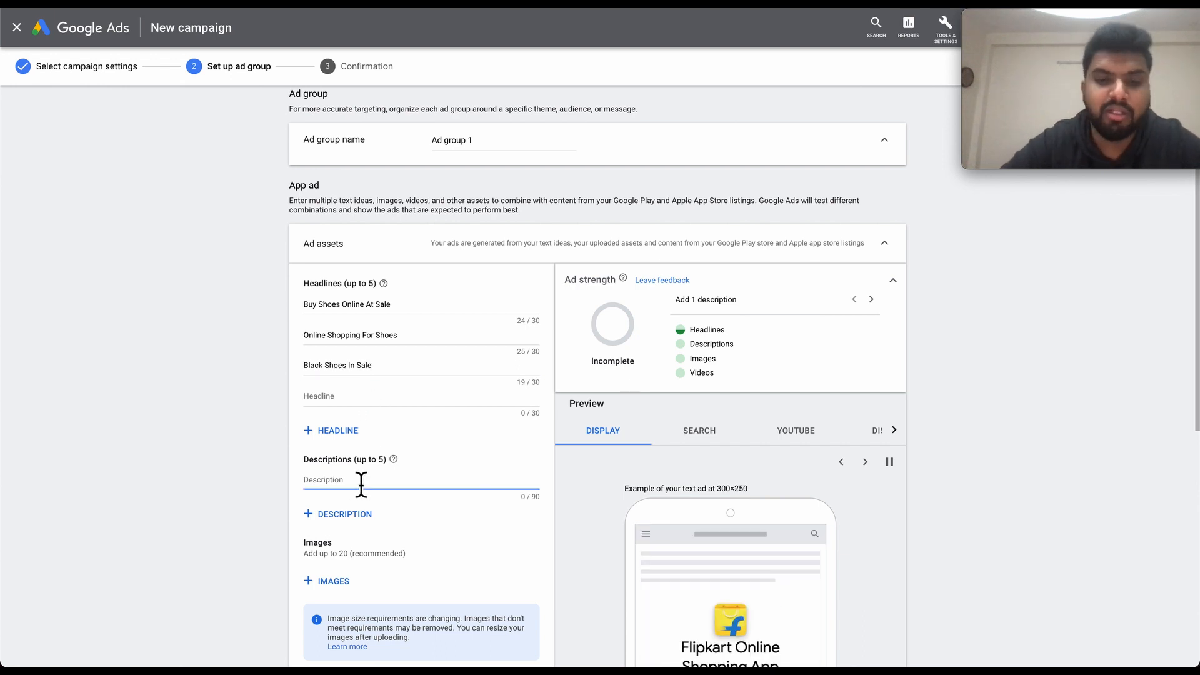
text(All kind)
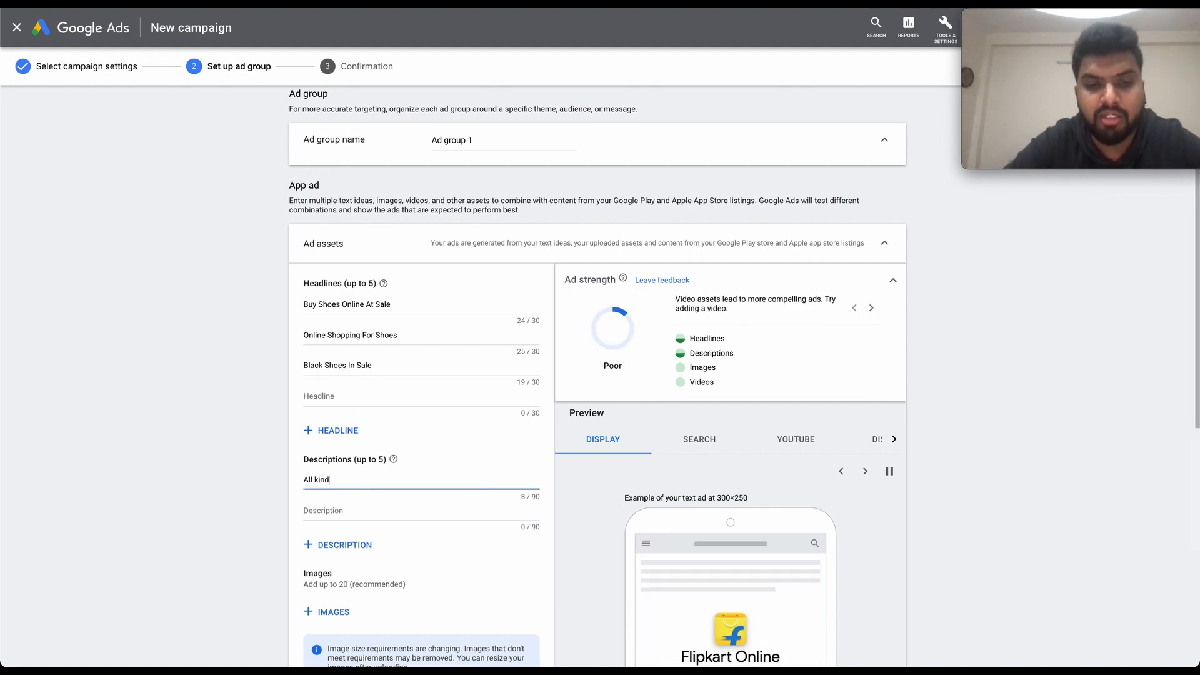
text(s of shoes)
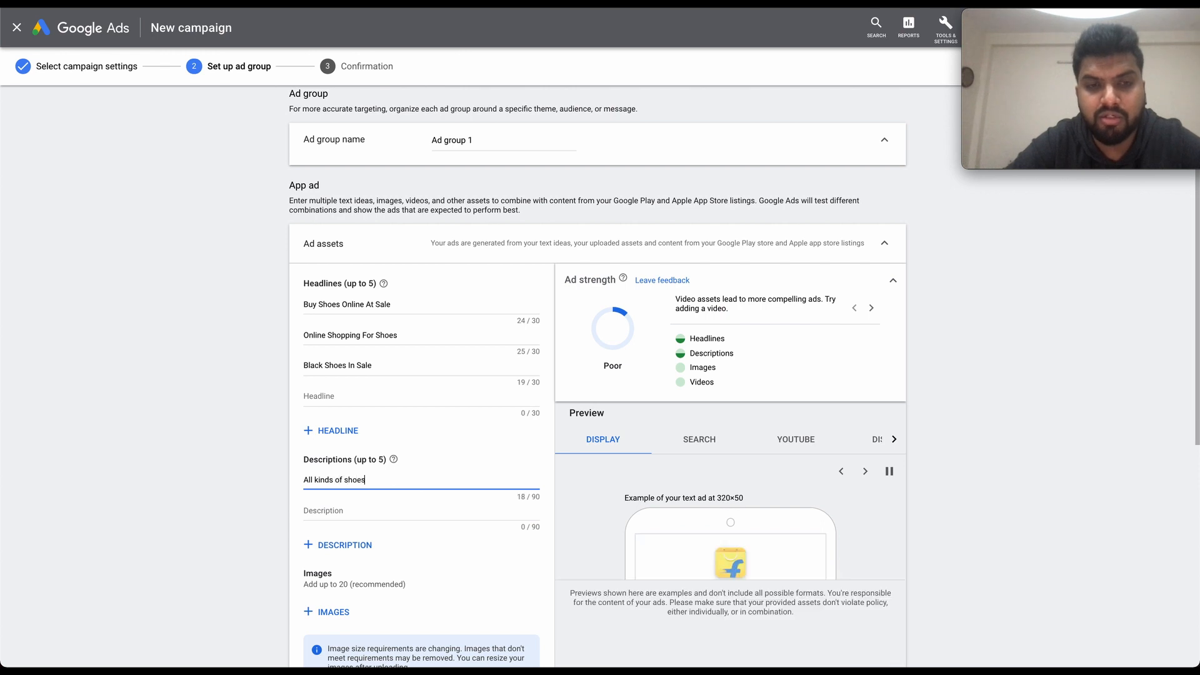
text(, apparels )
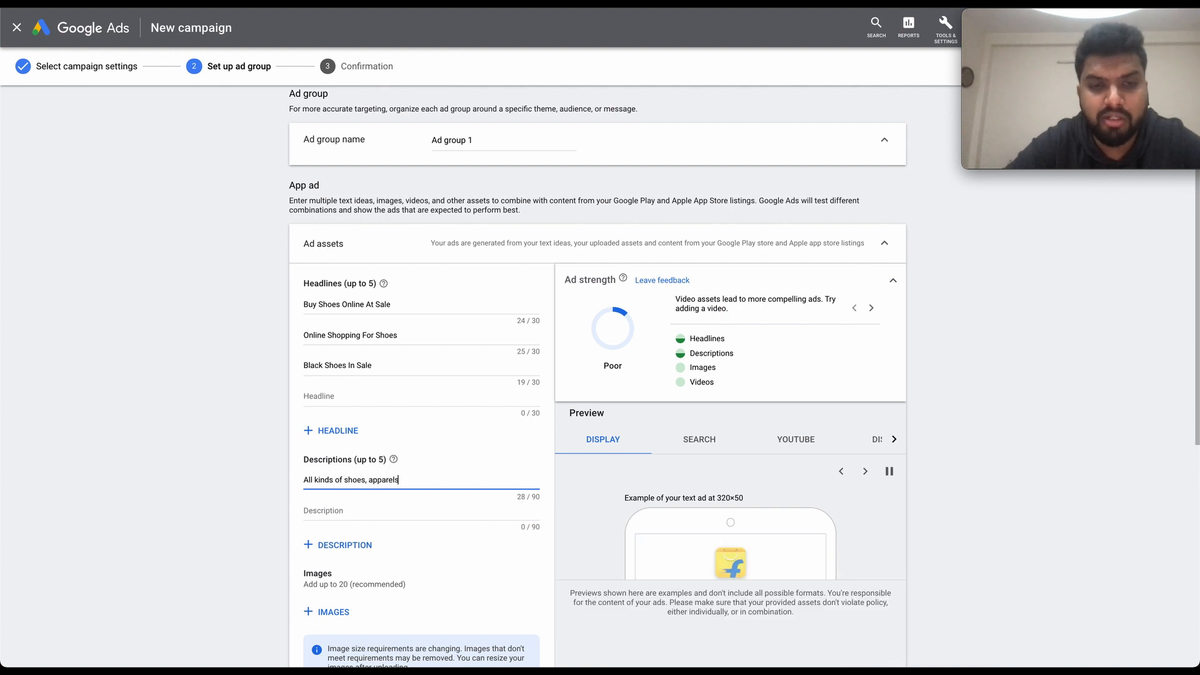
text(, f)
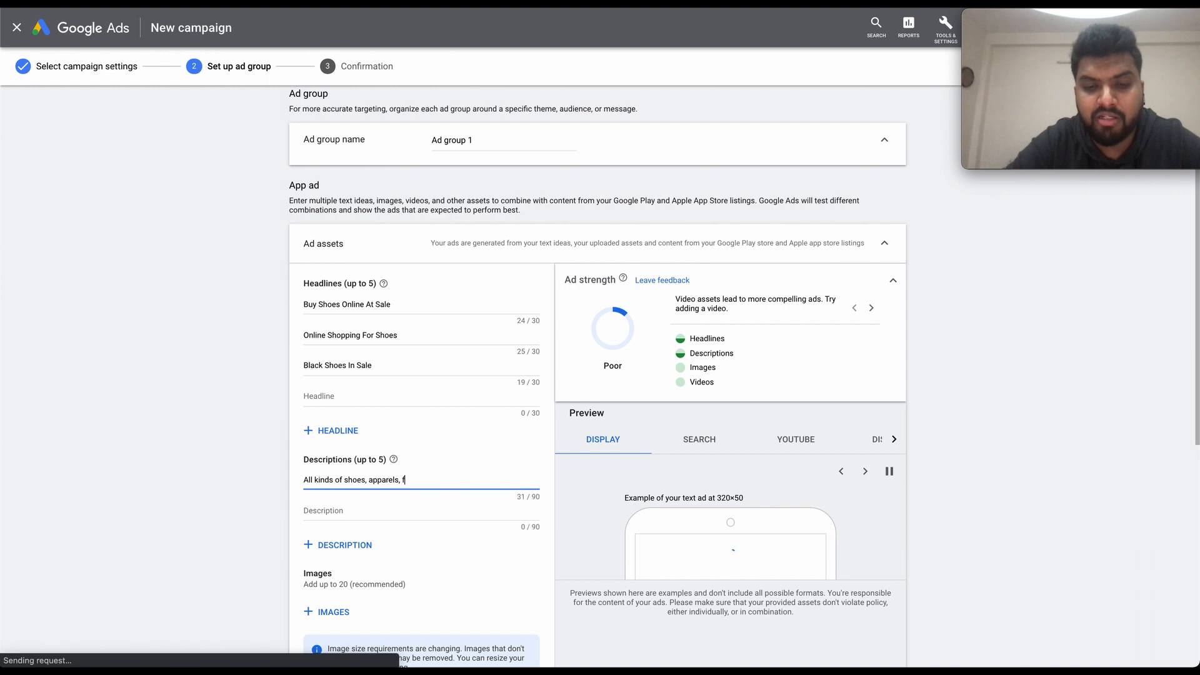
text(ashion access)
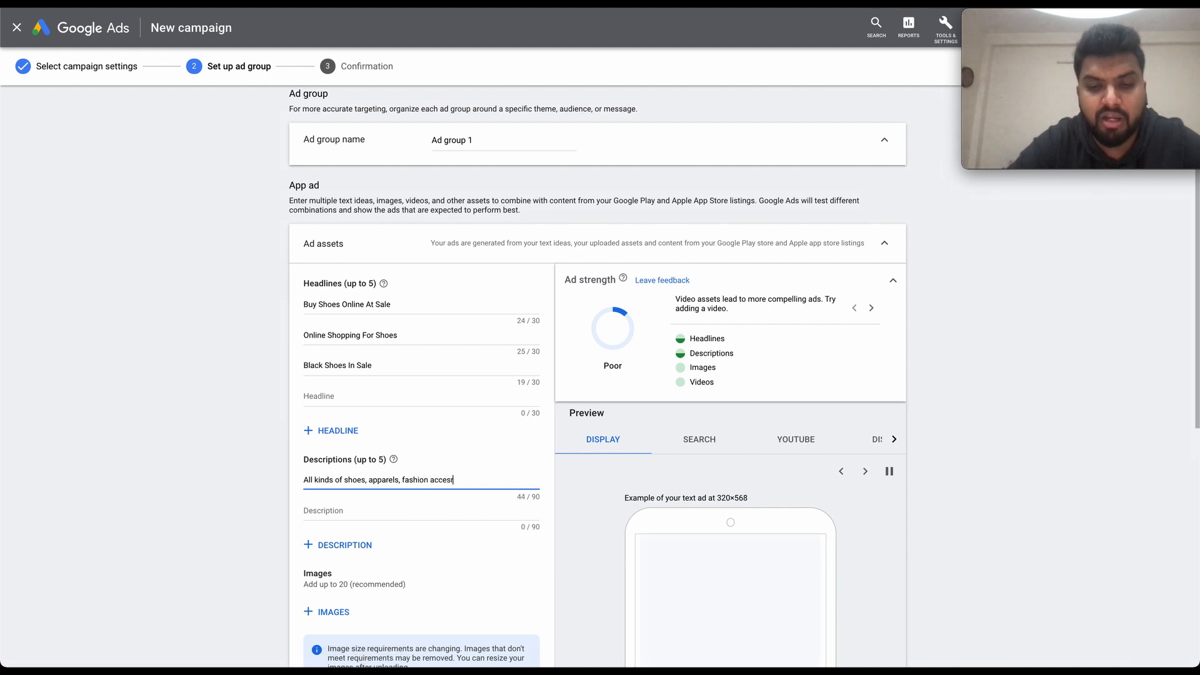
text(r)
key(BackSpace)
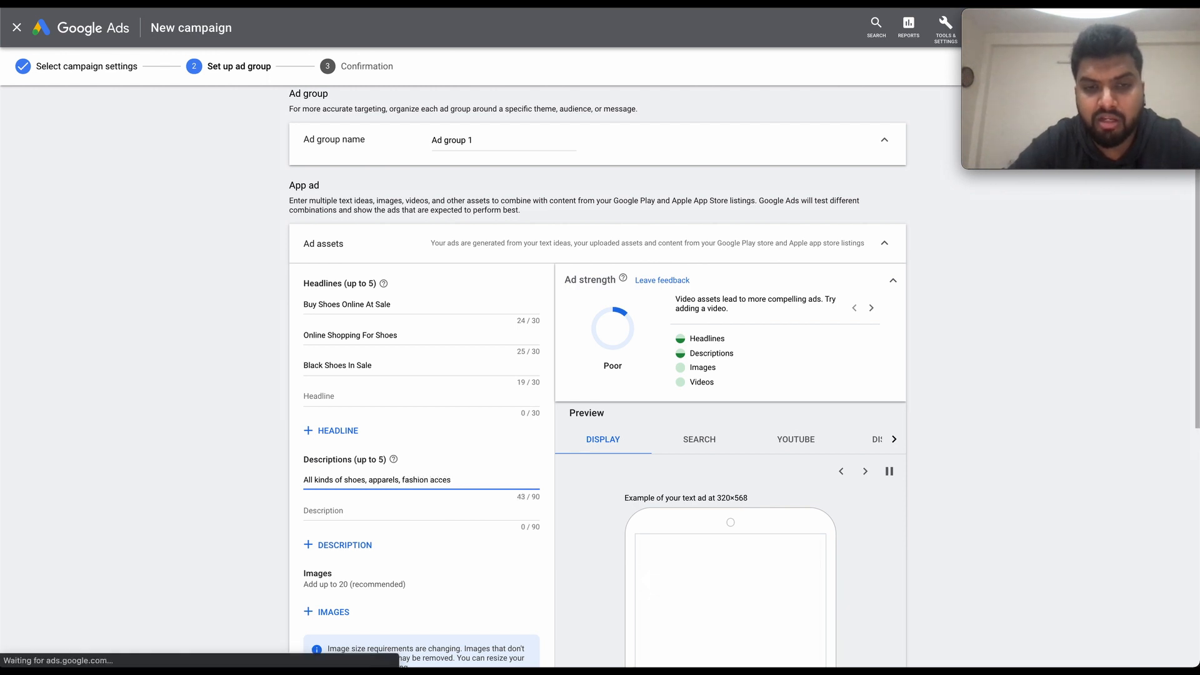
text(ories)
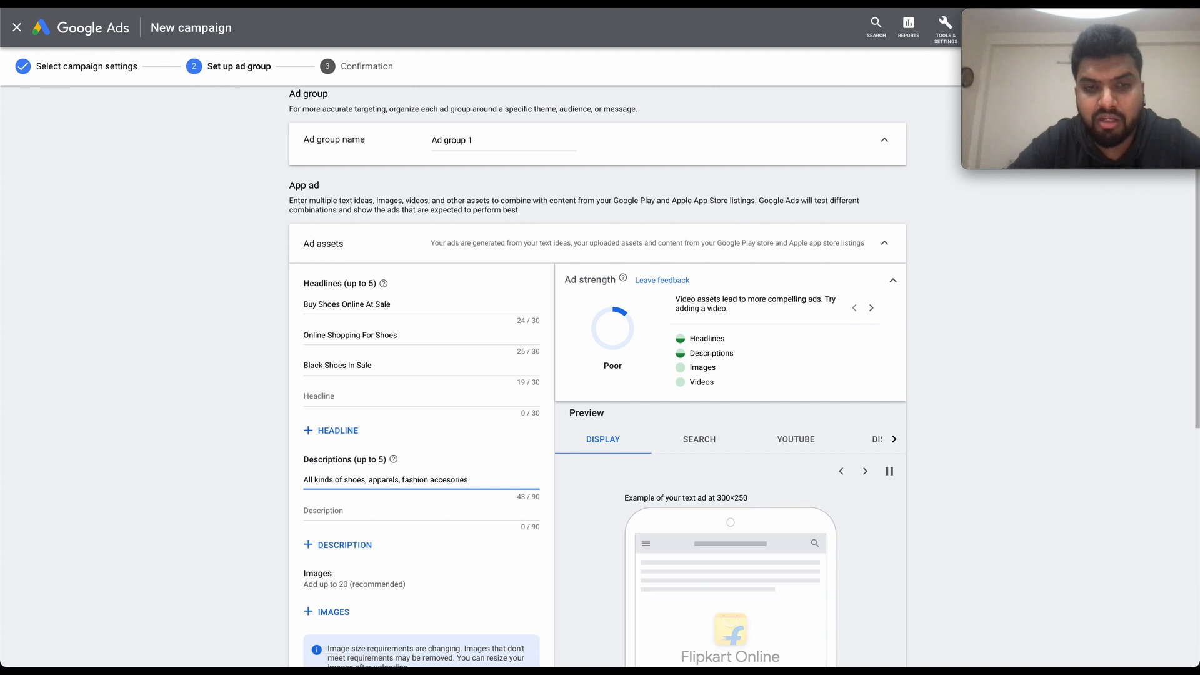
text(Bu)
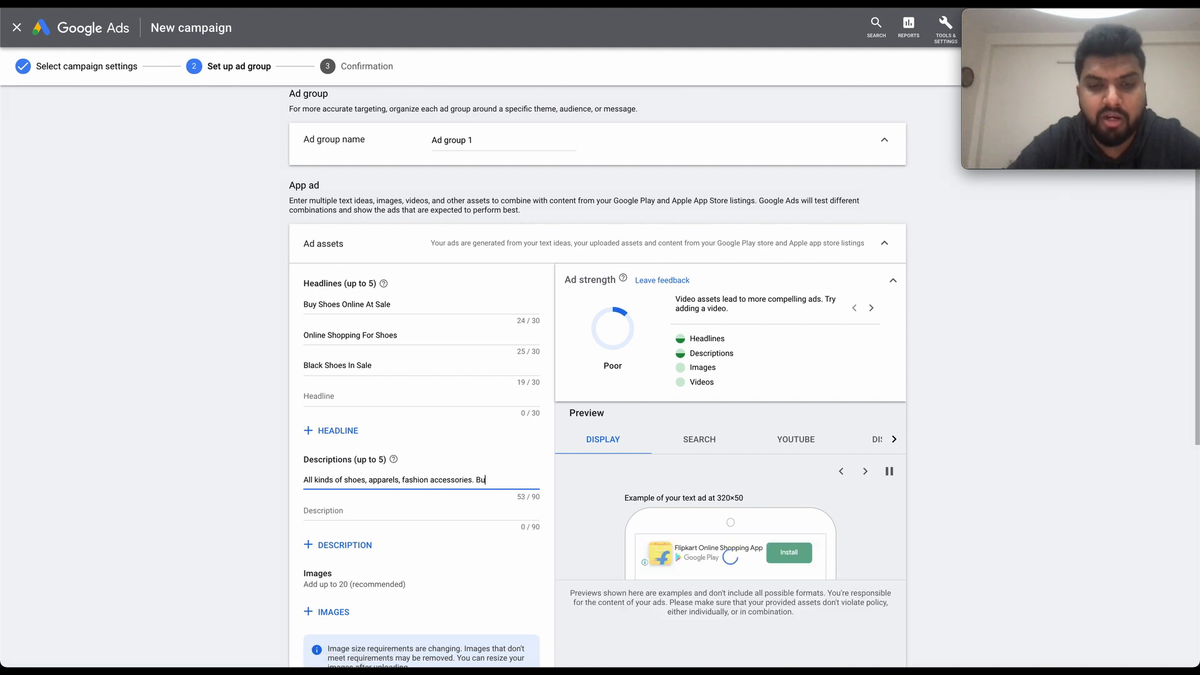
text(y Now)
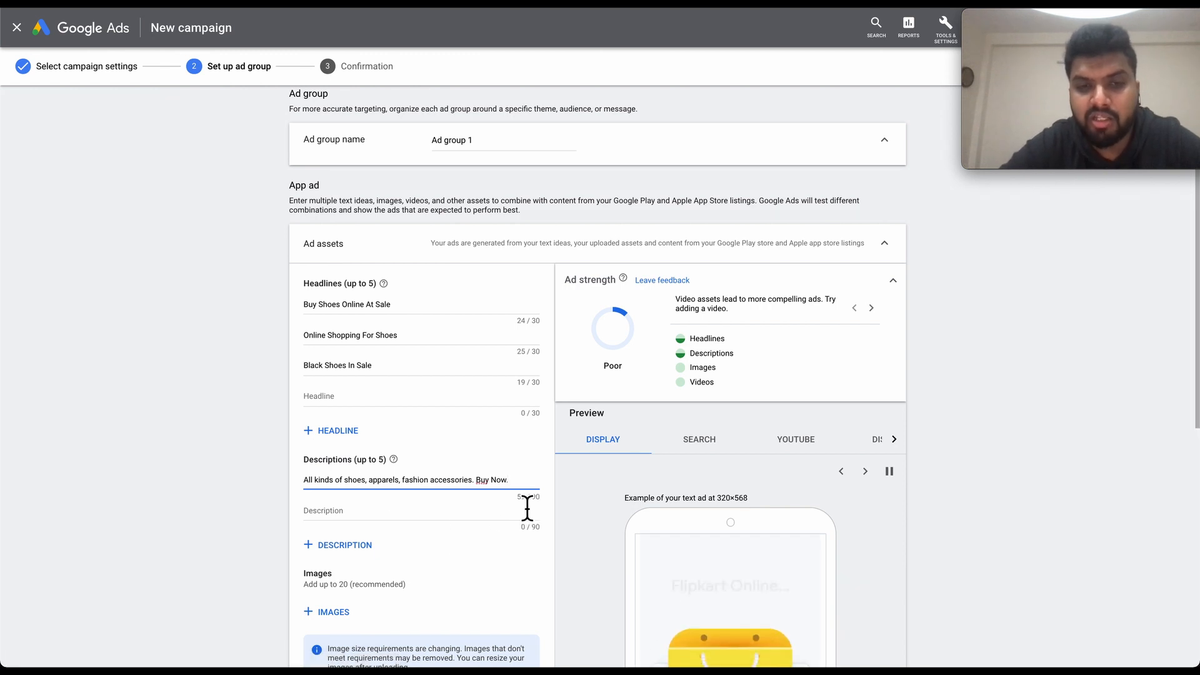
Extend the first headline to "Buy Shoes Online At Sale Now" and the third to "Black Shoes In Sale. Shop Now".
click(423, 312)
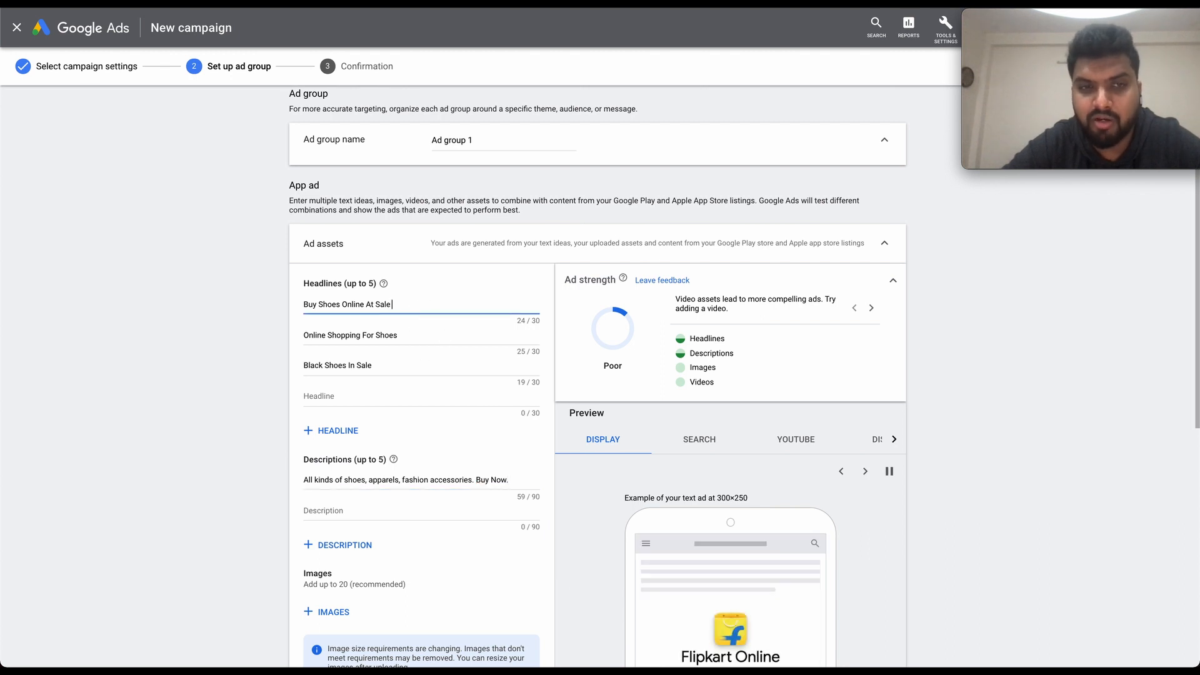
text(Now)
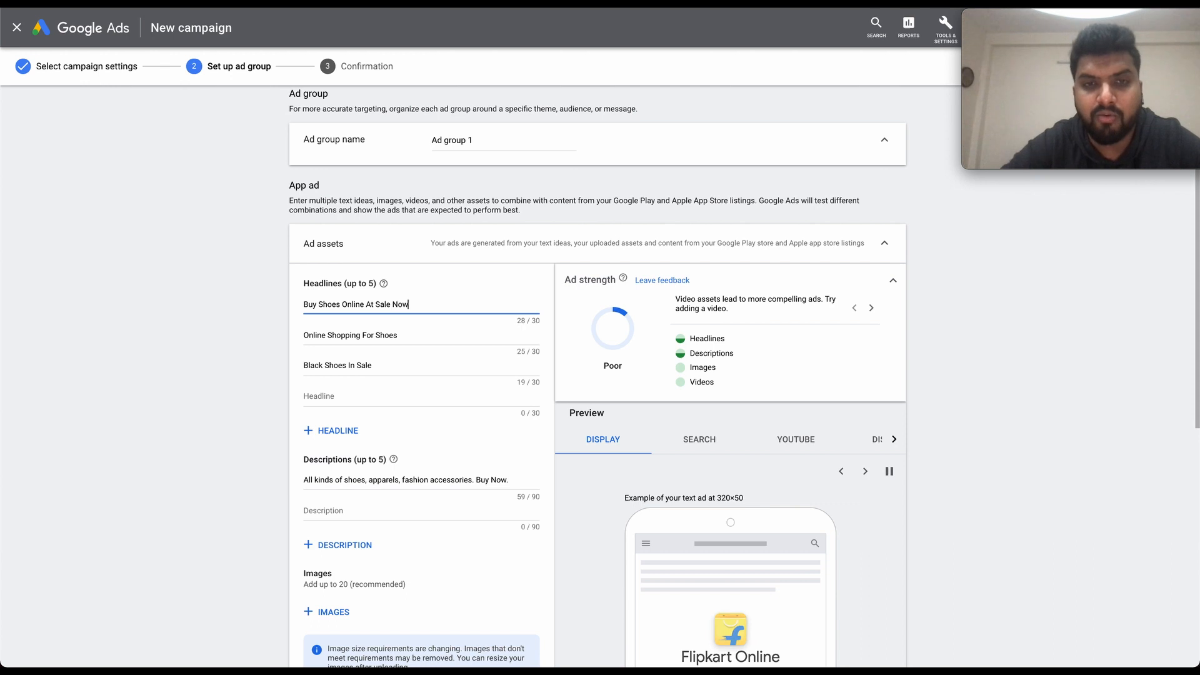
click(410, 343)
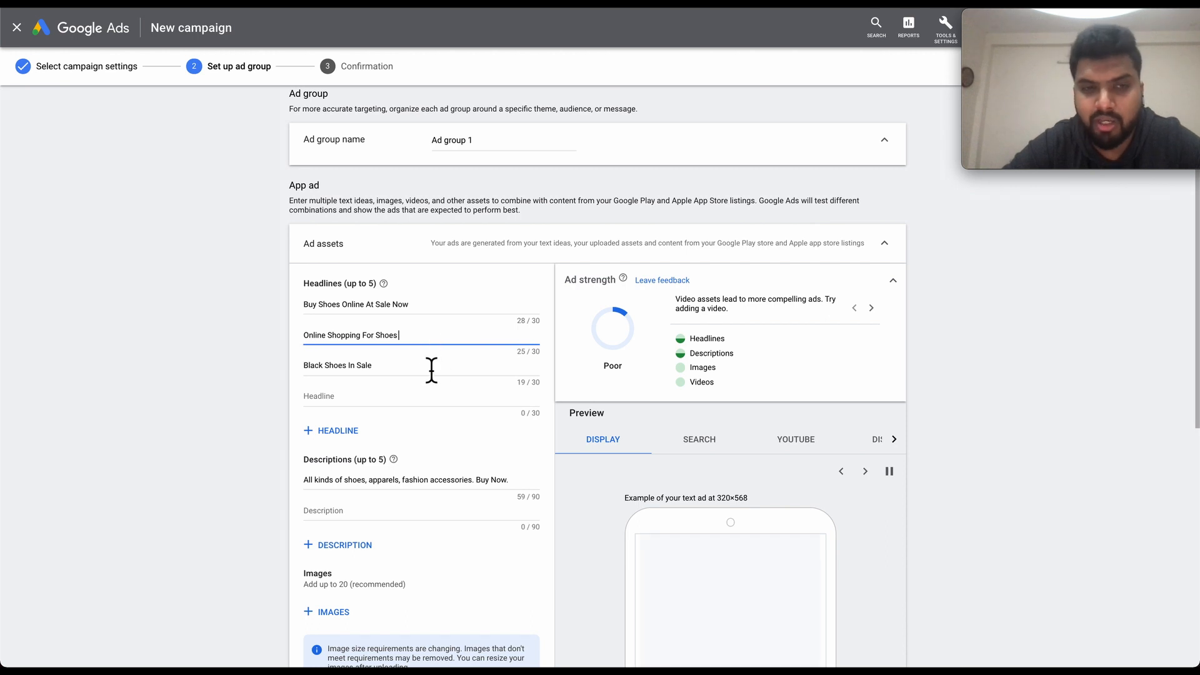
click(405, 373)
text(.)
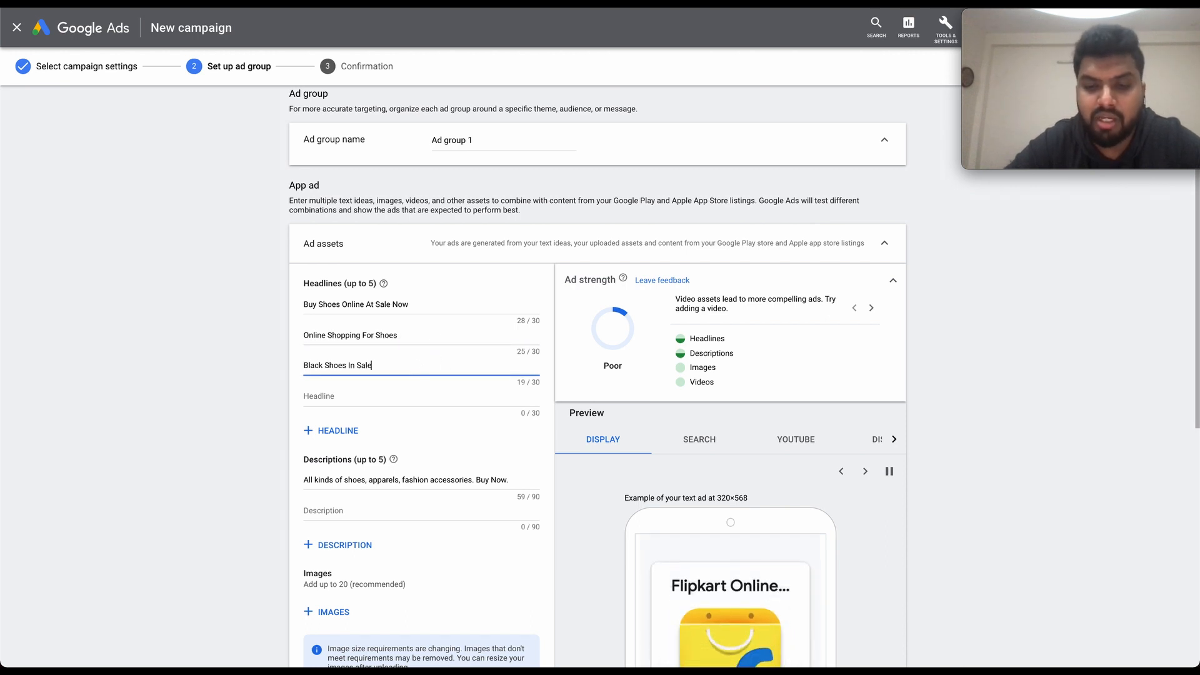
text( Shop)
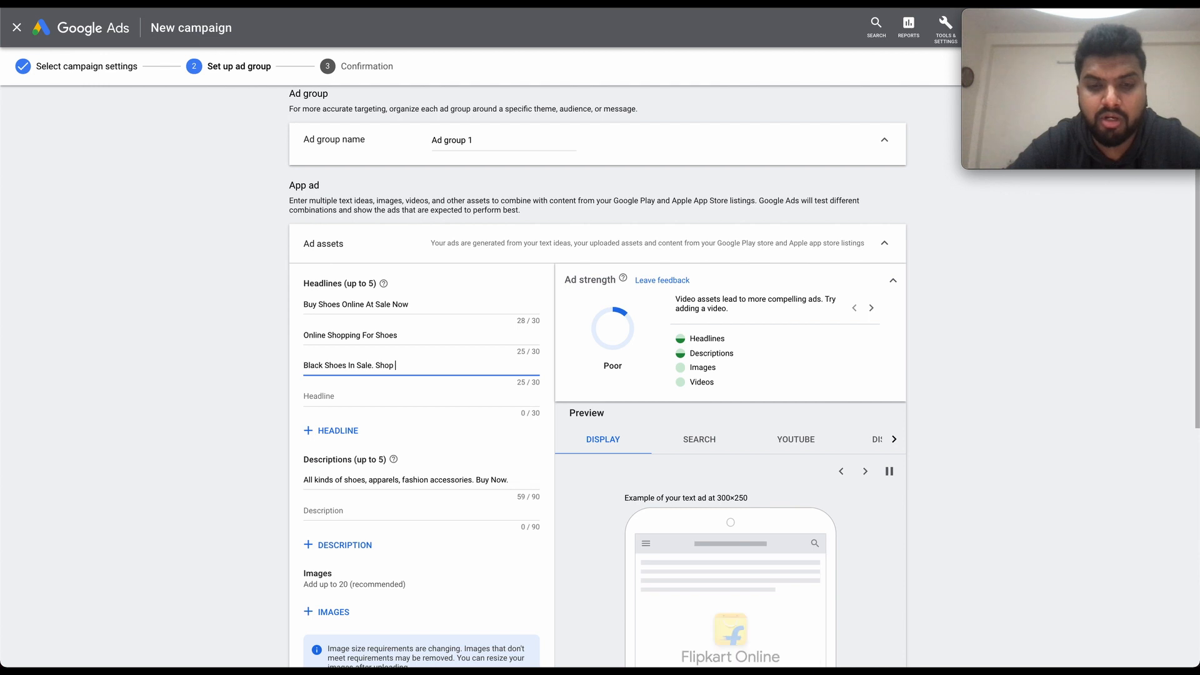
text( Now)
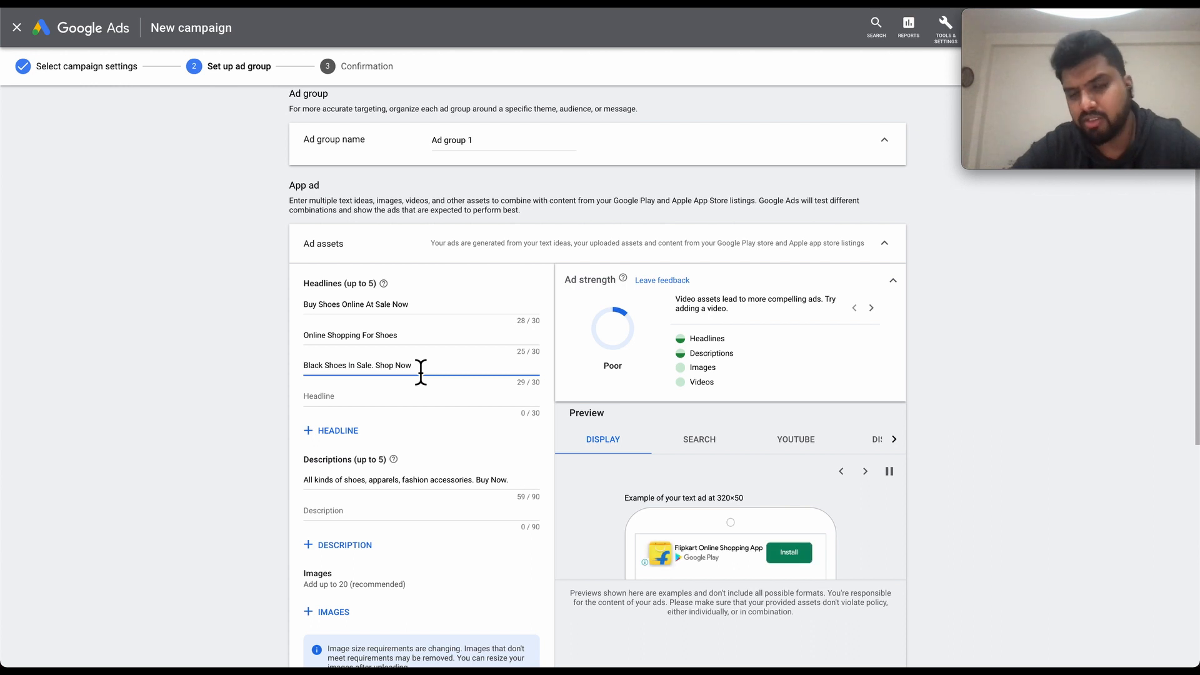
Append "Super discounted sale & offer" to the end of the first description.
click(528, 488)
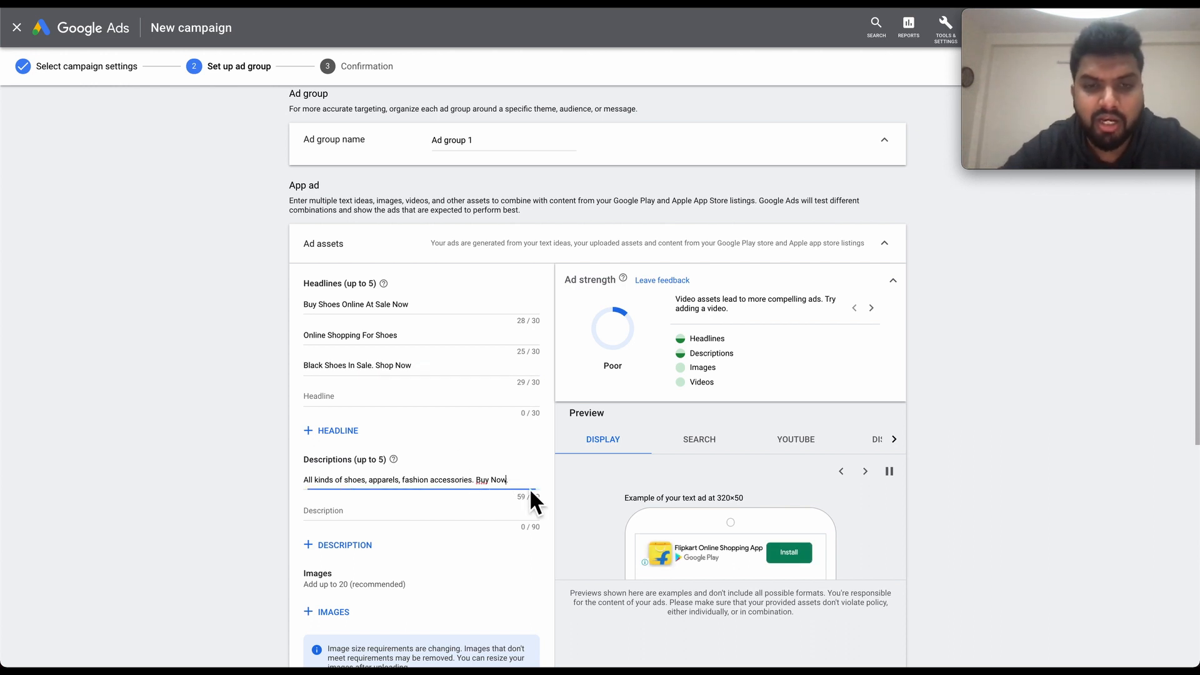
text(. S)
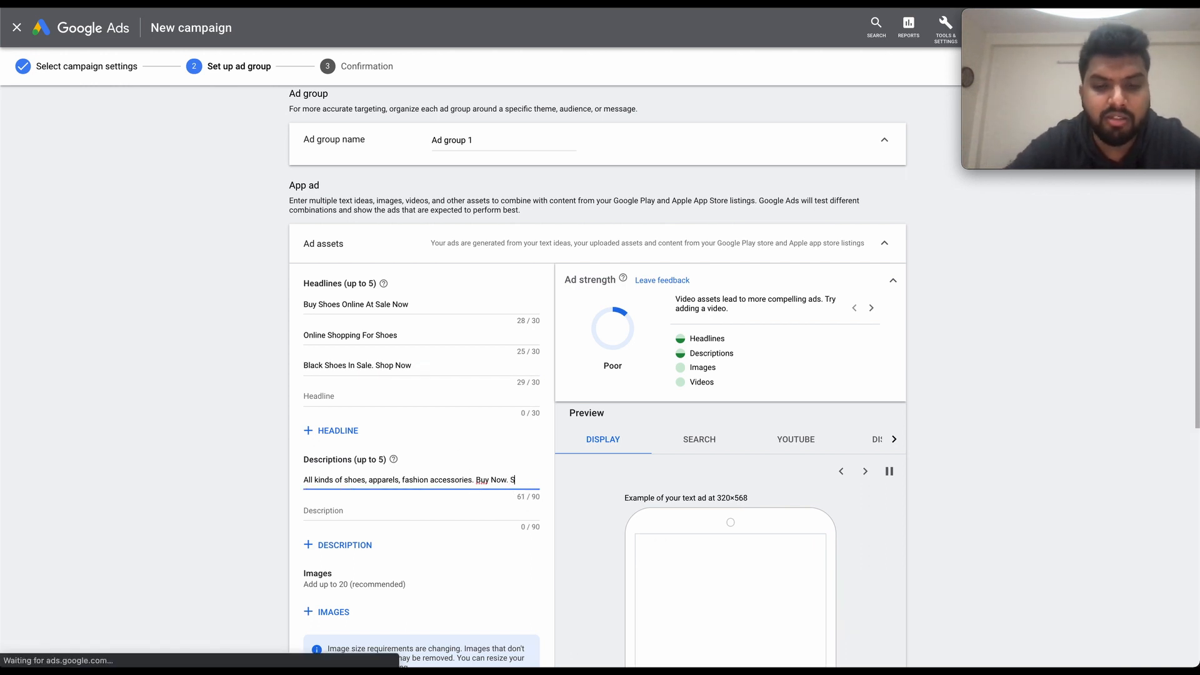
text(uper discounted sa)
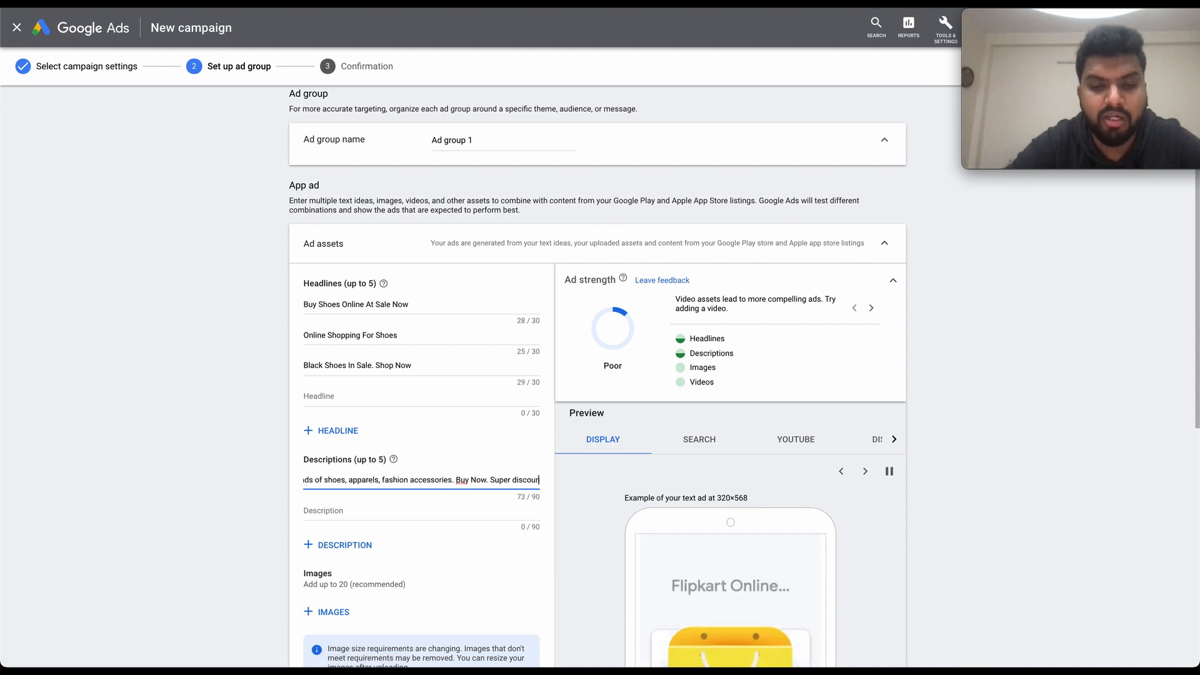
text(le &)
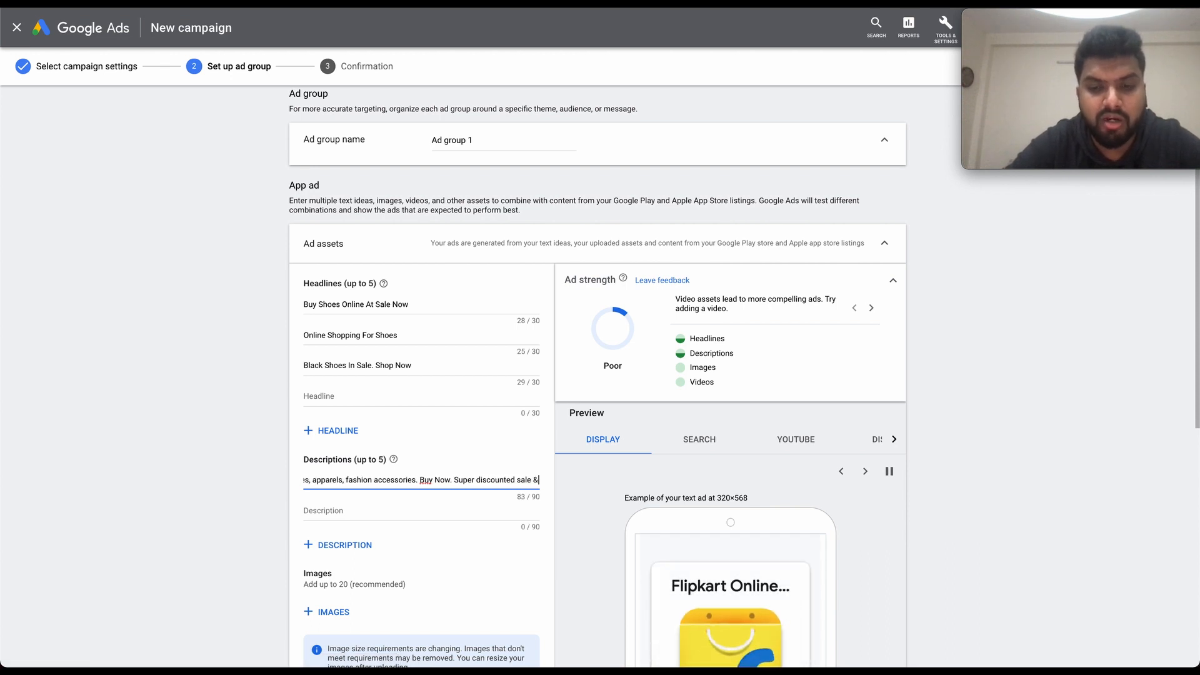
text( offe)
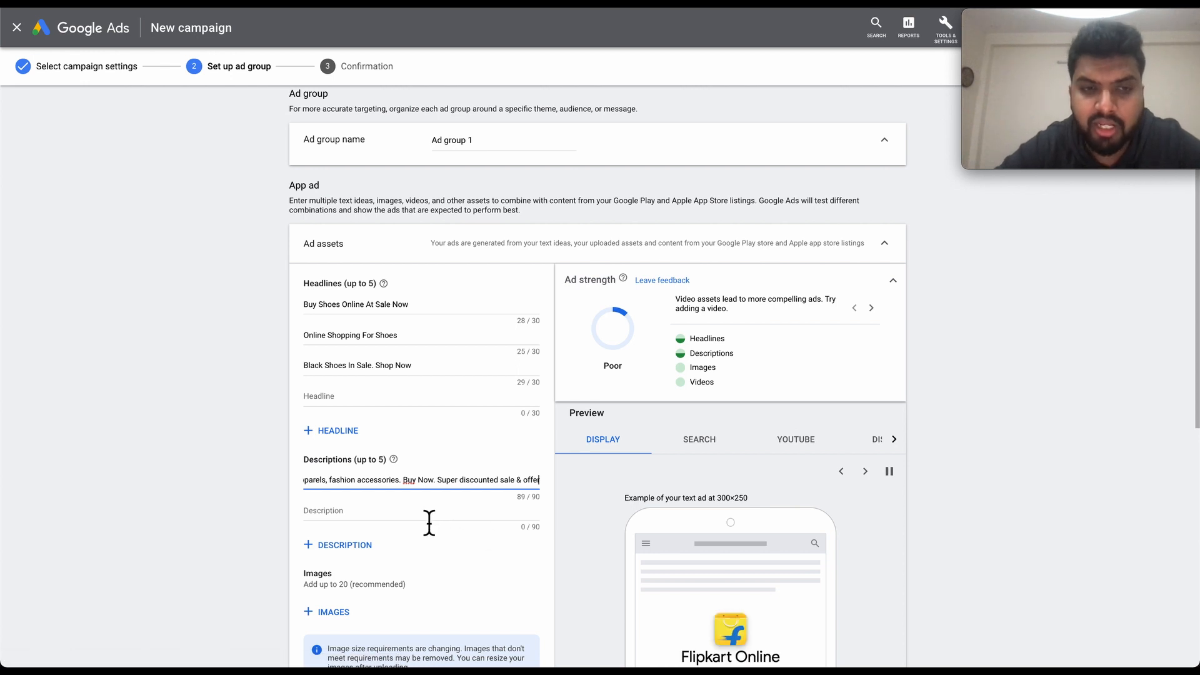
text(r)
Review the app ad's headlines and description, along with its image, video and HTML5 asset sections.
scroll(410, 537, down, 2)
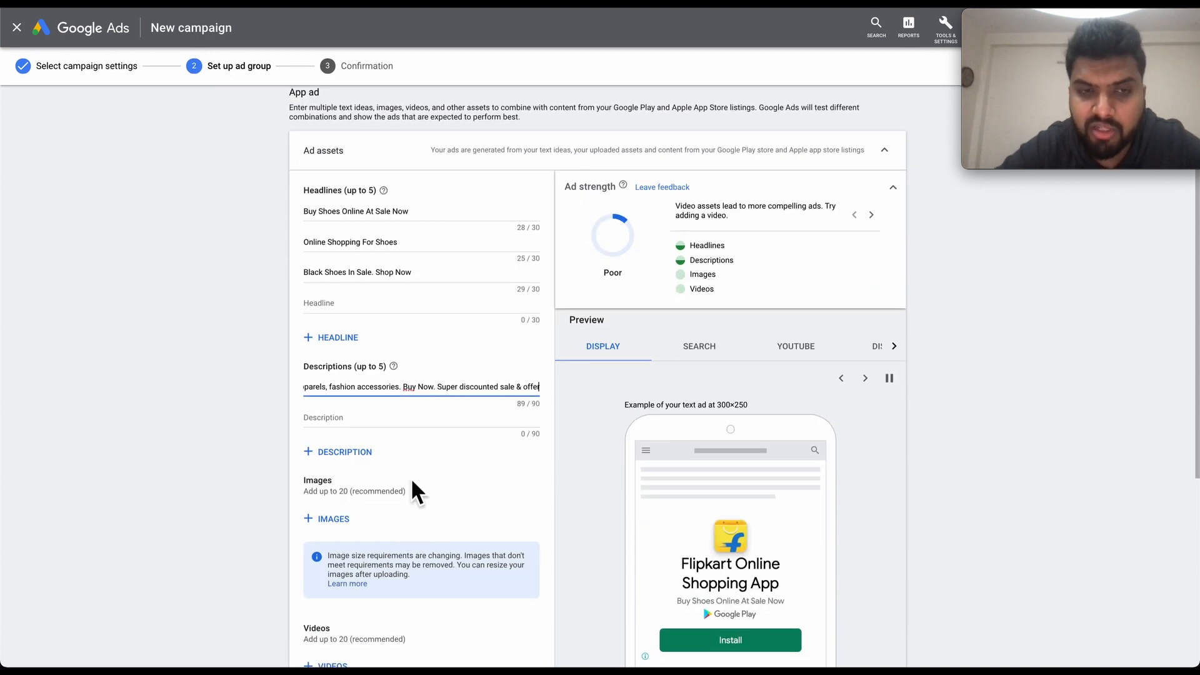
click(410, 425)
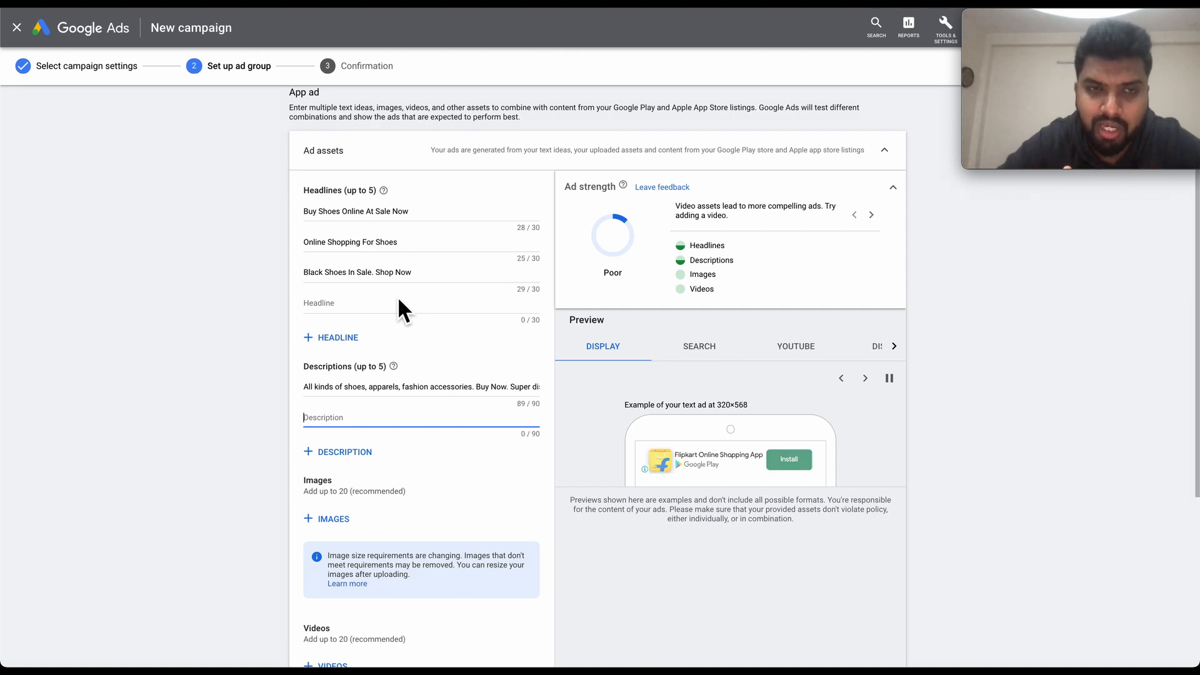
scroll(419, 480, down, 1)
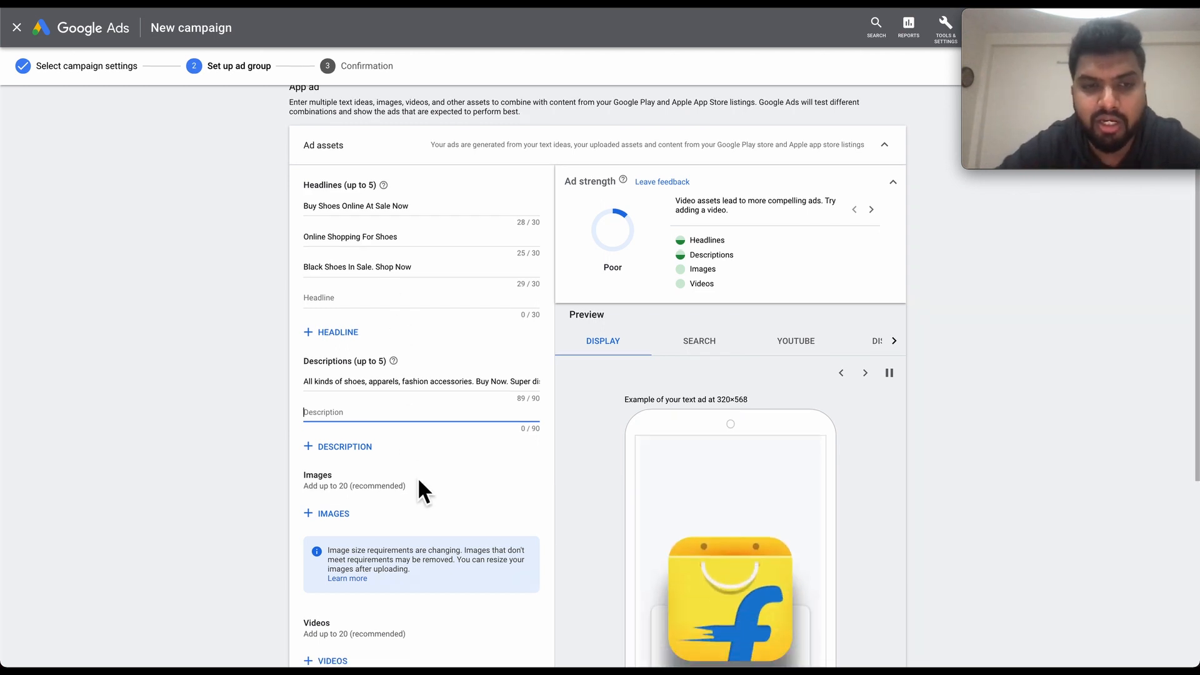
scroll(419, 480, down, 2)
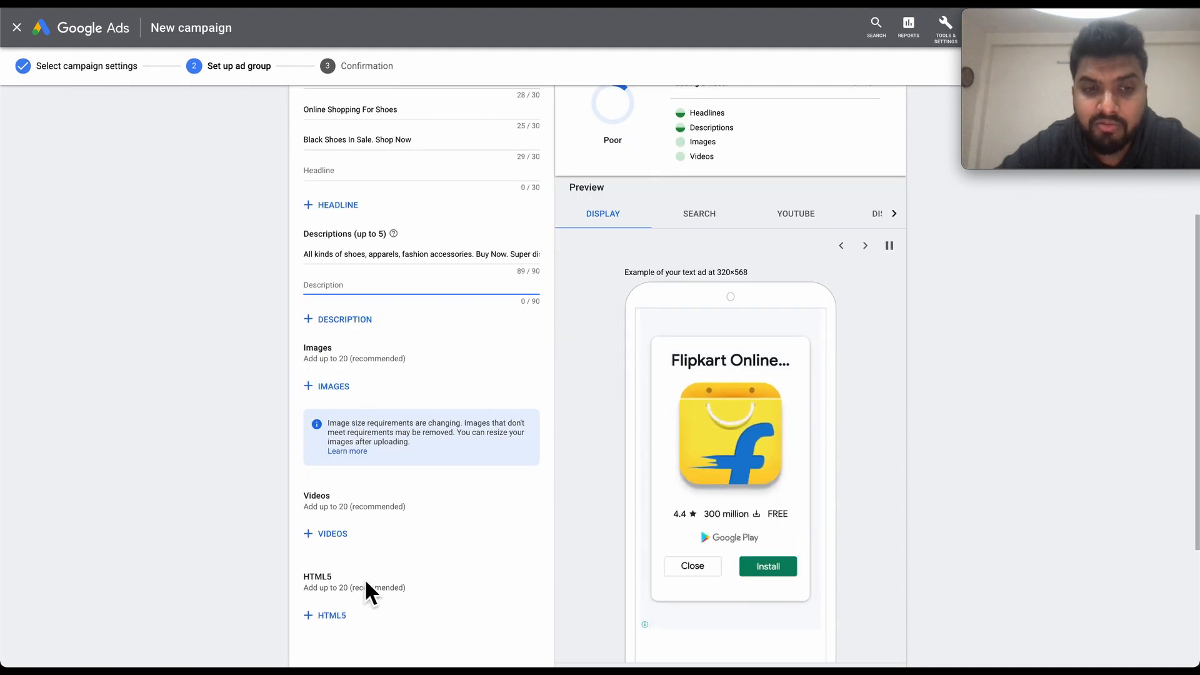
scroll(365, 578, down, 2)
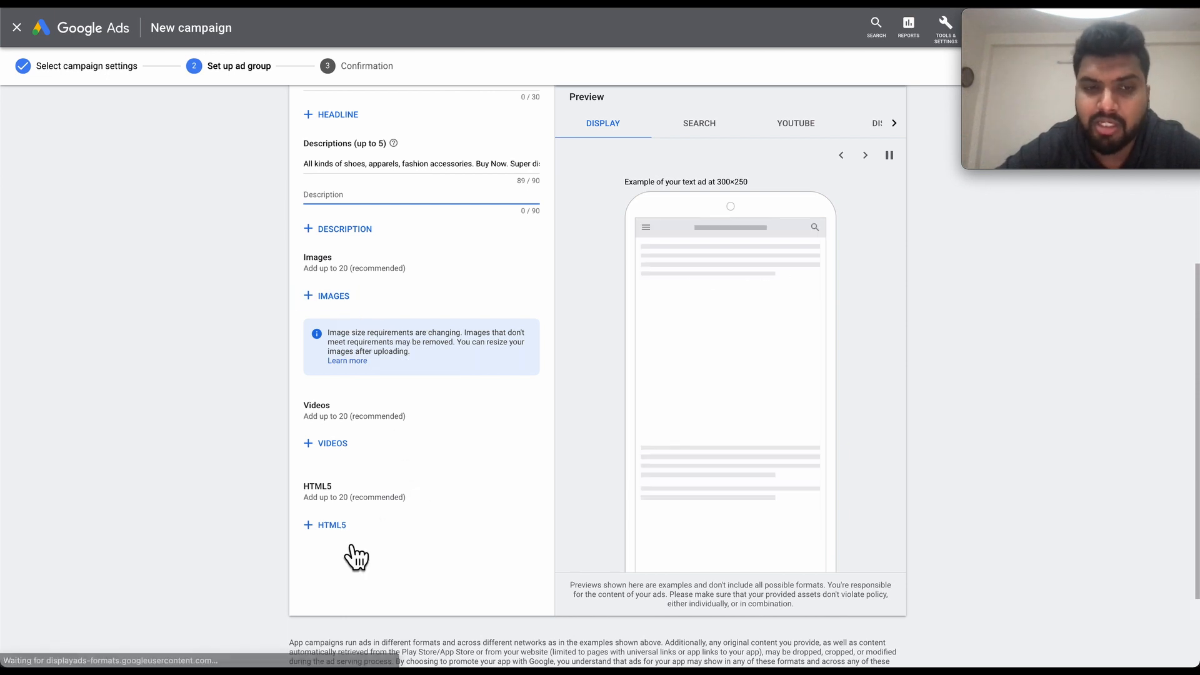
scroll(344, 542, down, 2)
scroll(452, 484, up, 3)
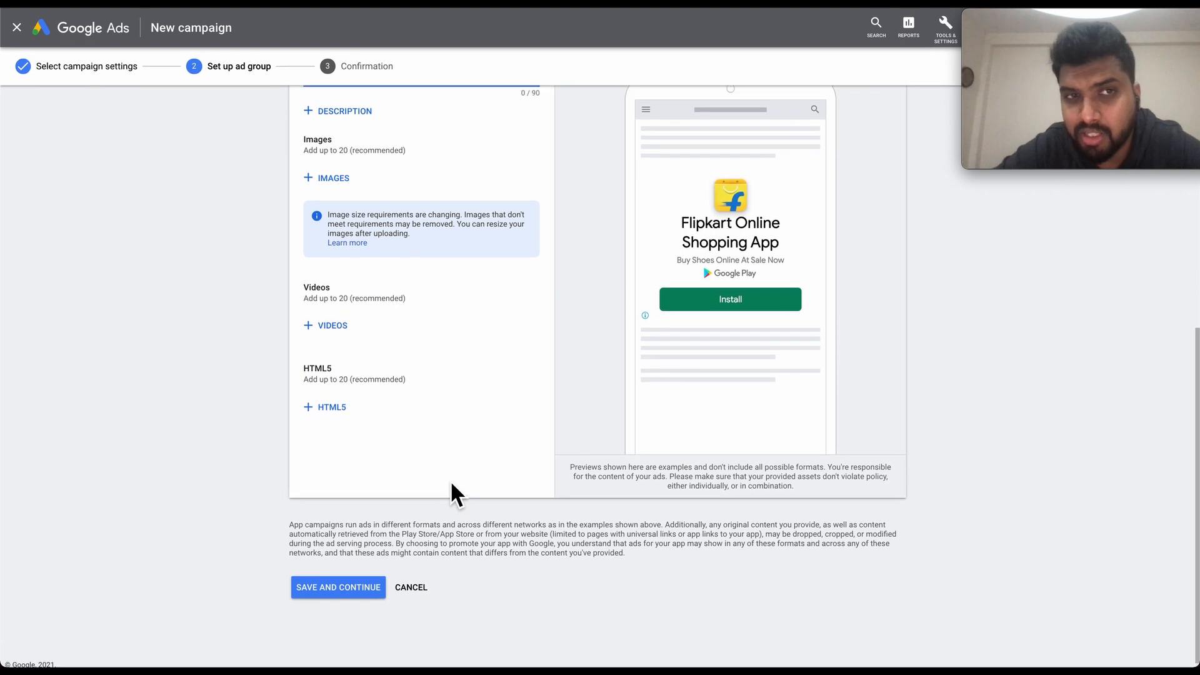
scroll(451, 484, up, 2)
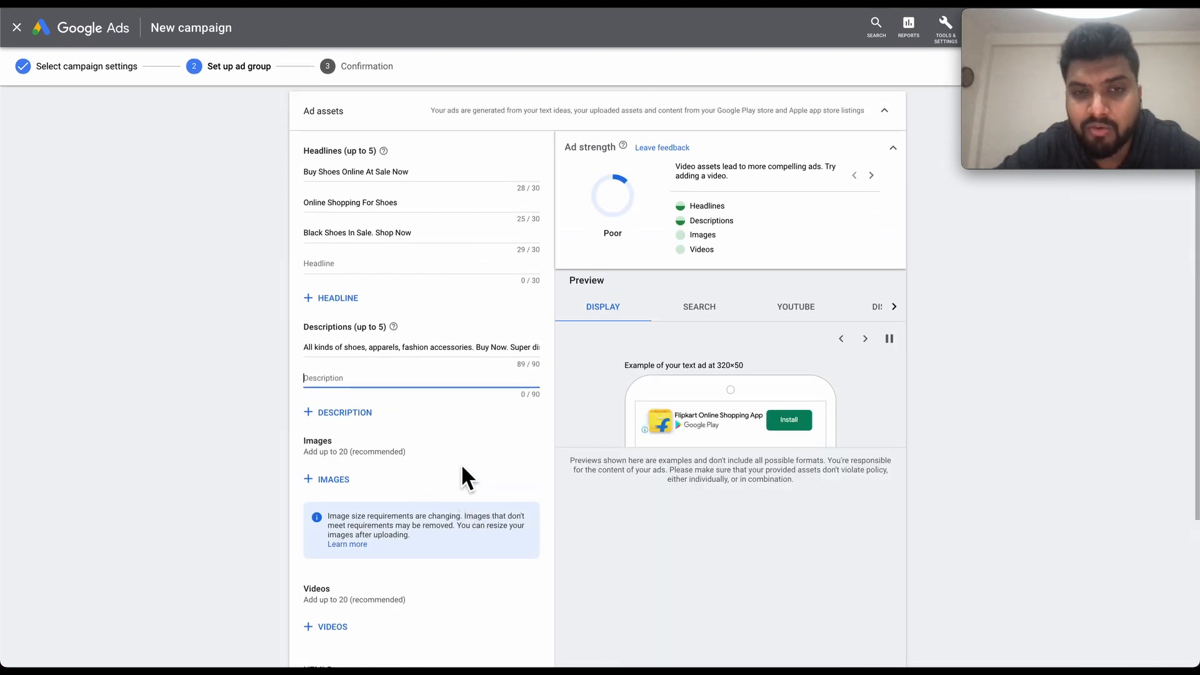
Save the ad group, then continue from the campaign summary to the new campaign.
scroll(477, 566, down, 4)
click(367, 594)
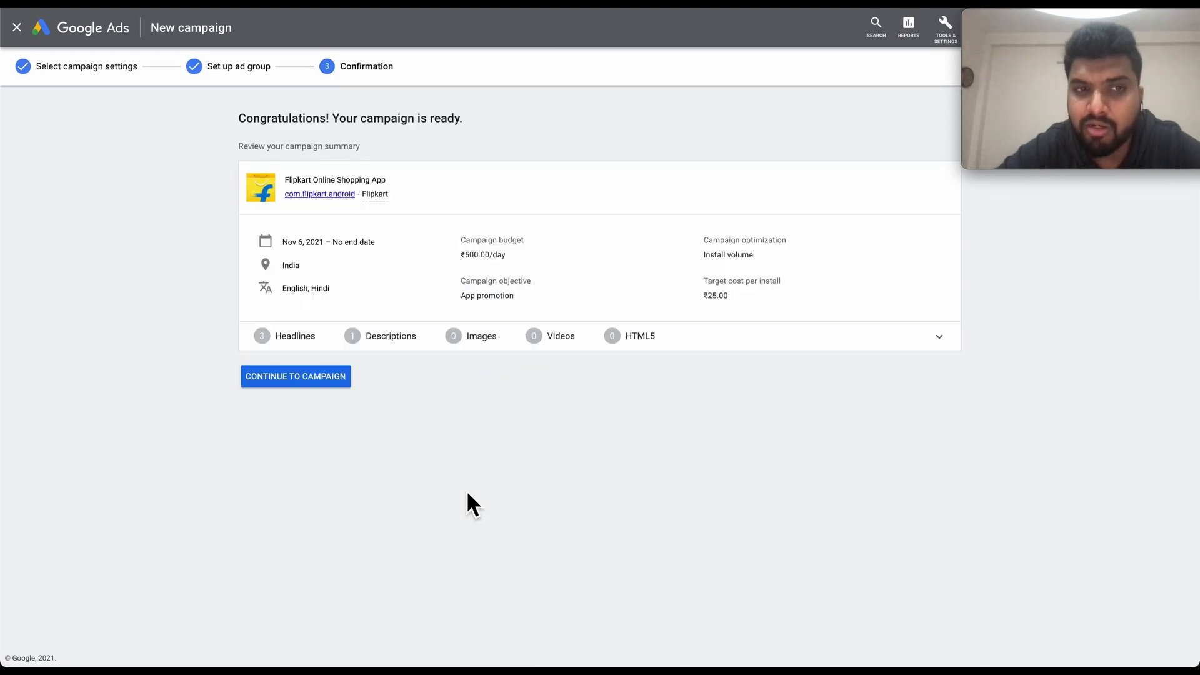
click(329, 380)
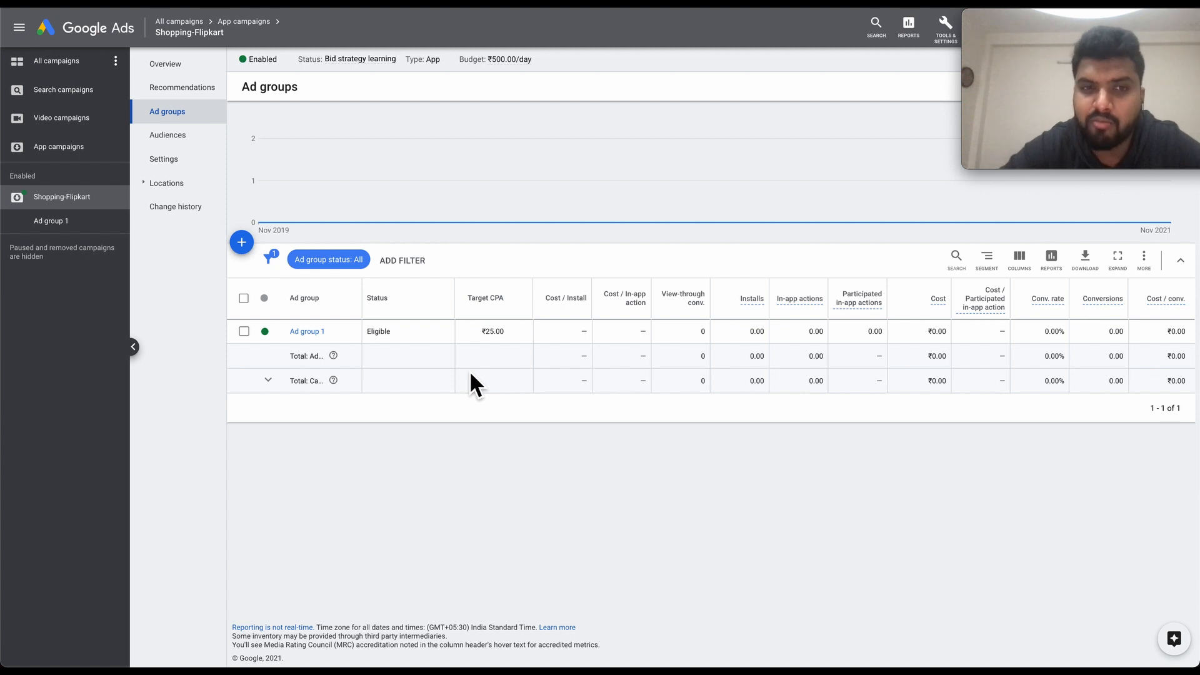
Open the app install ad of Ad group 1 for editing and examine its ad strength and display preview.
click(313, 332)
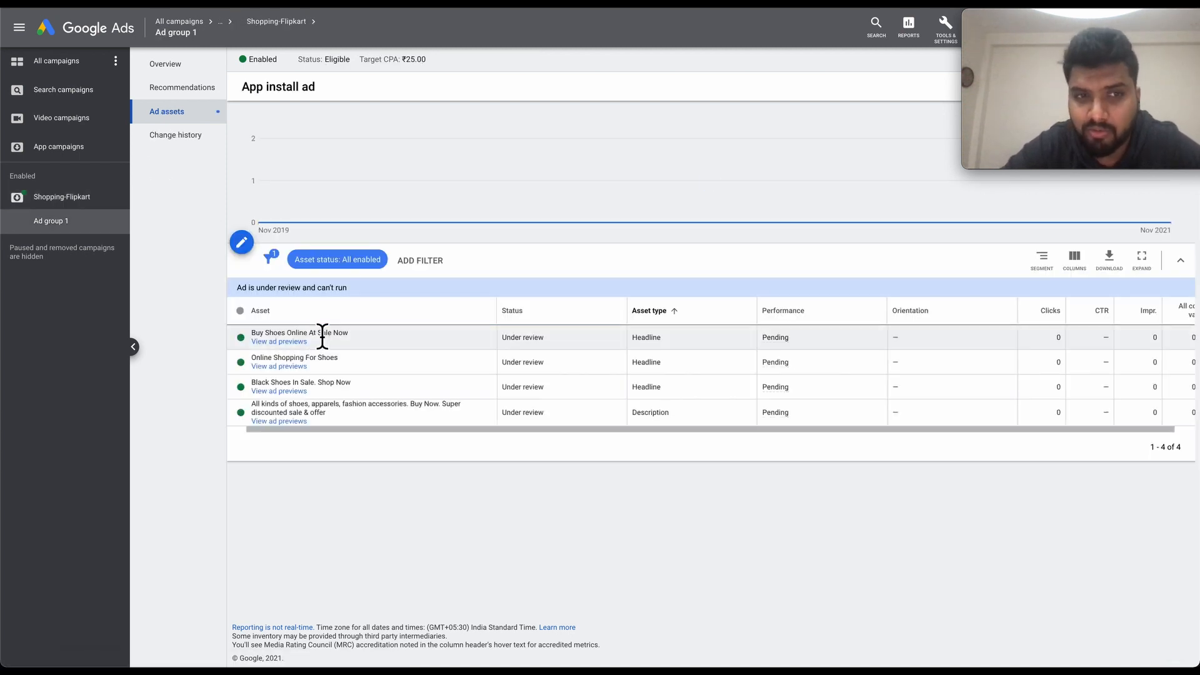
click(249, 244)
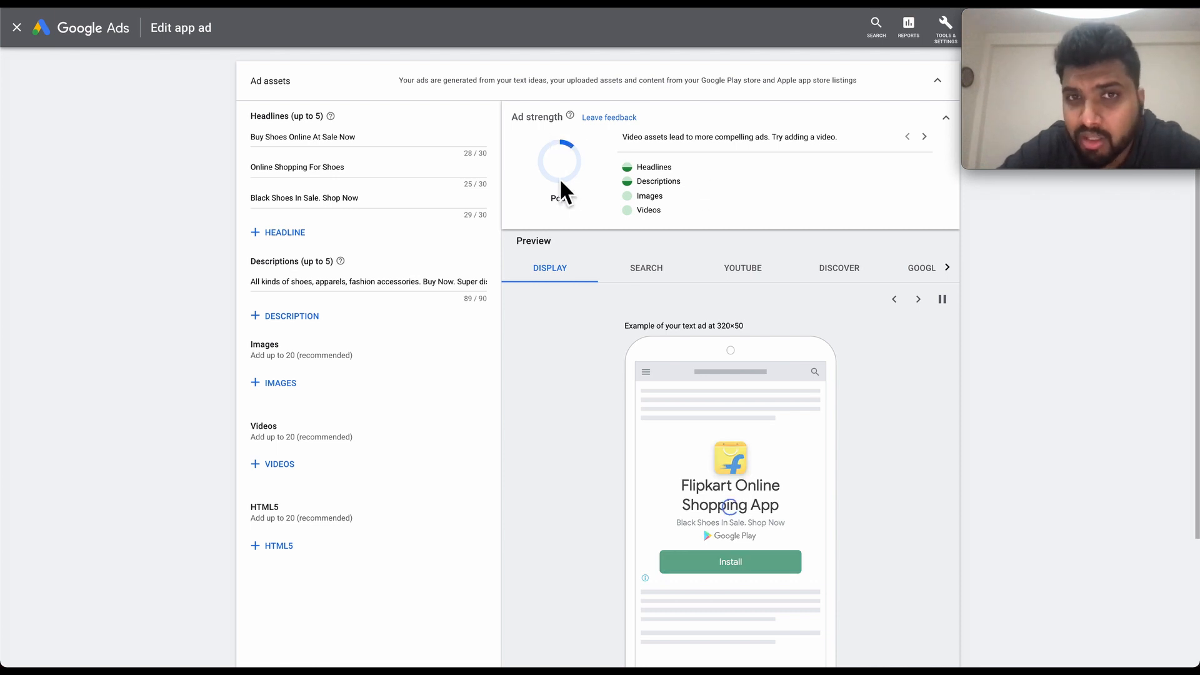
mouse_move(570, 117)
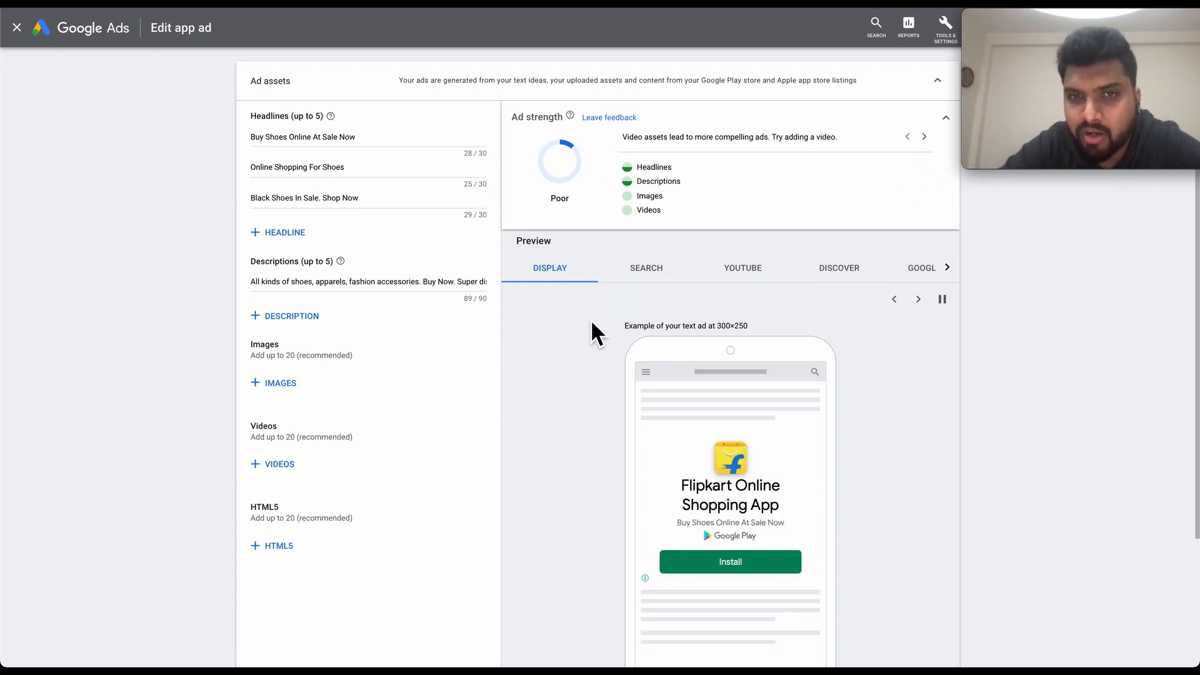
scroll(591, 320, down, 1)
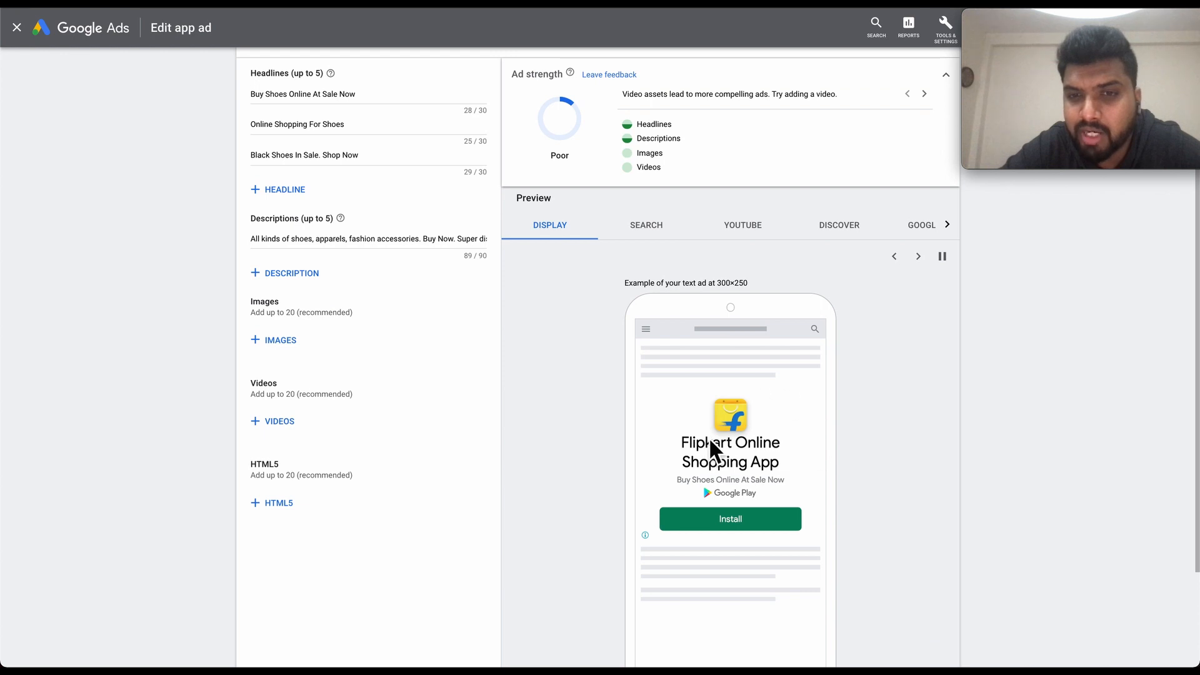
scroll(661, 225, up, 1)
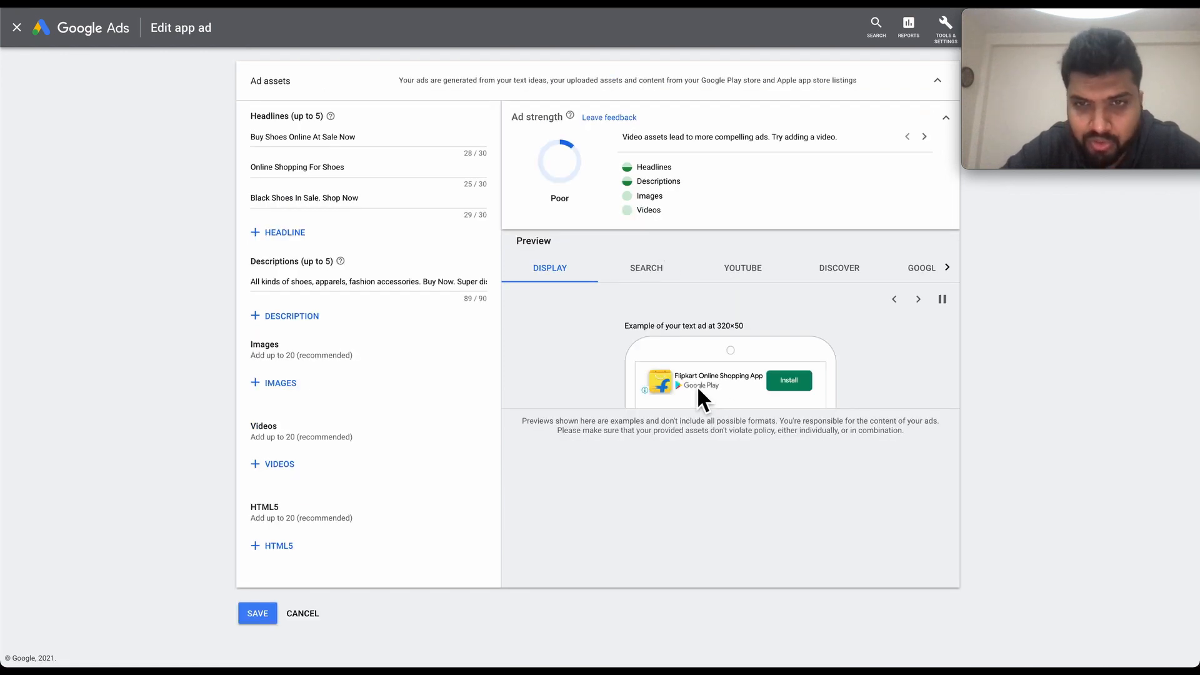
Preview how the app ad appears on YouTube, Discover and Google Play.
click(650, 275)
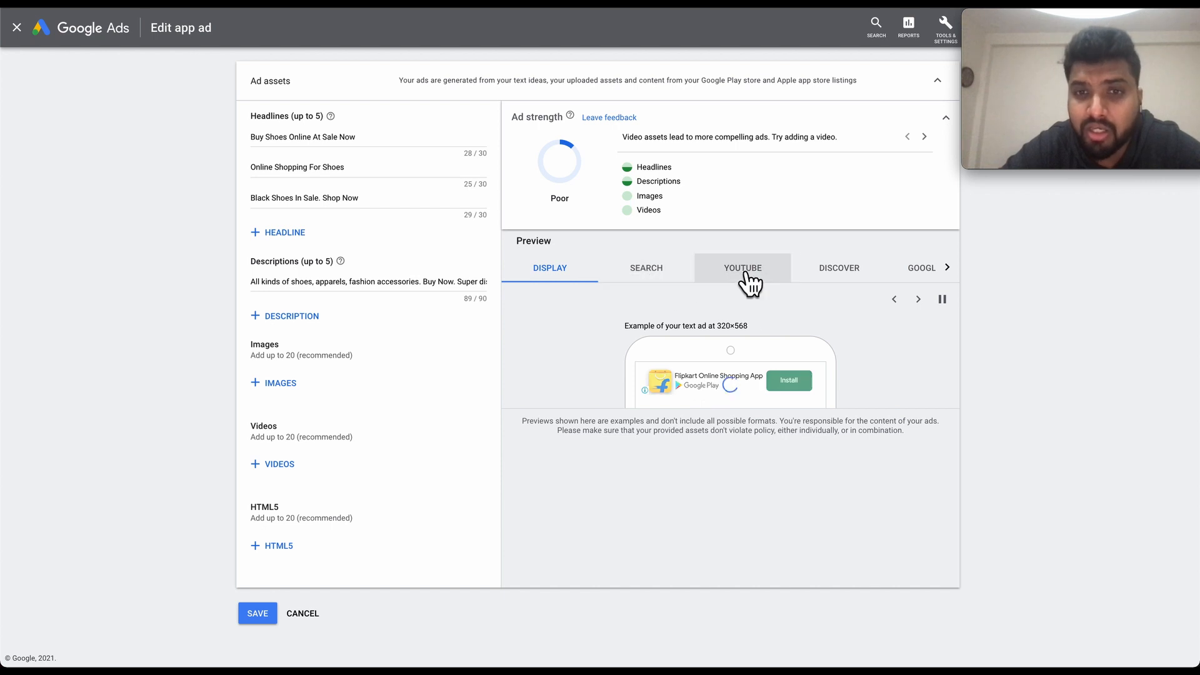
click(745, 274)
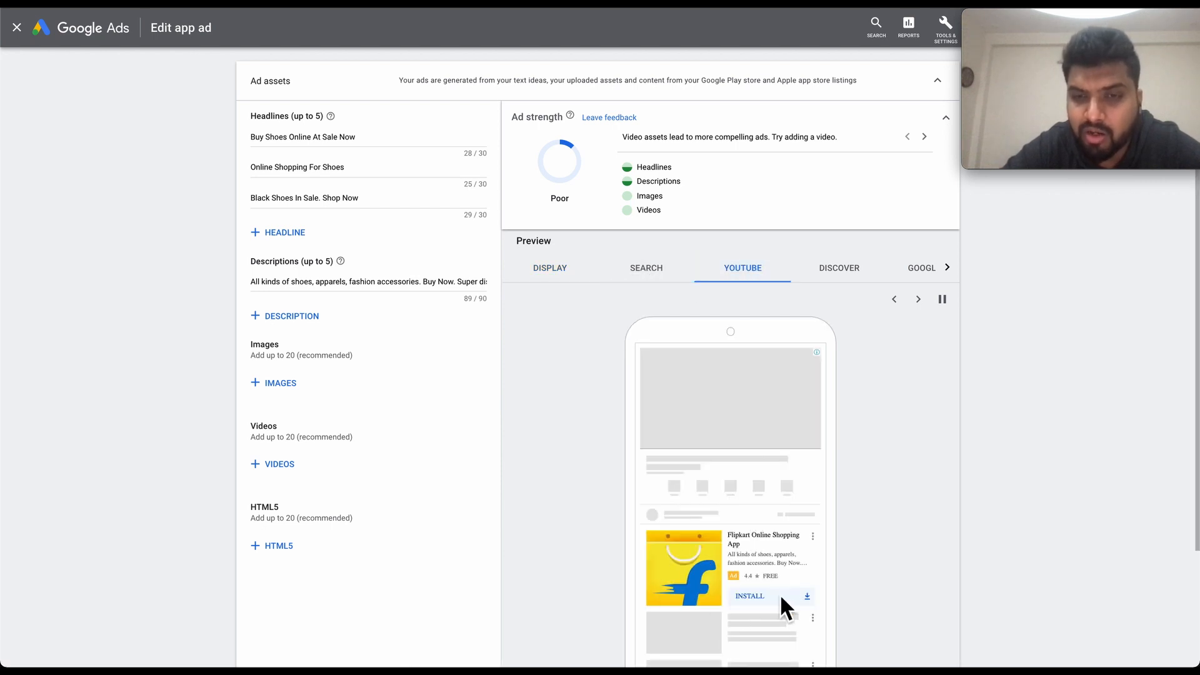
click(844, 280)
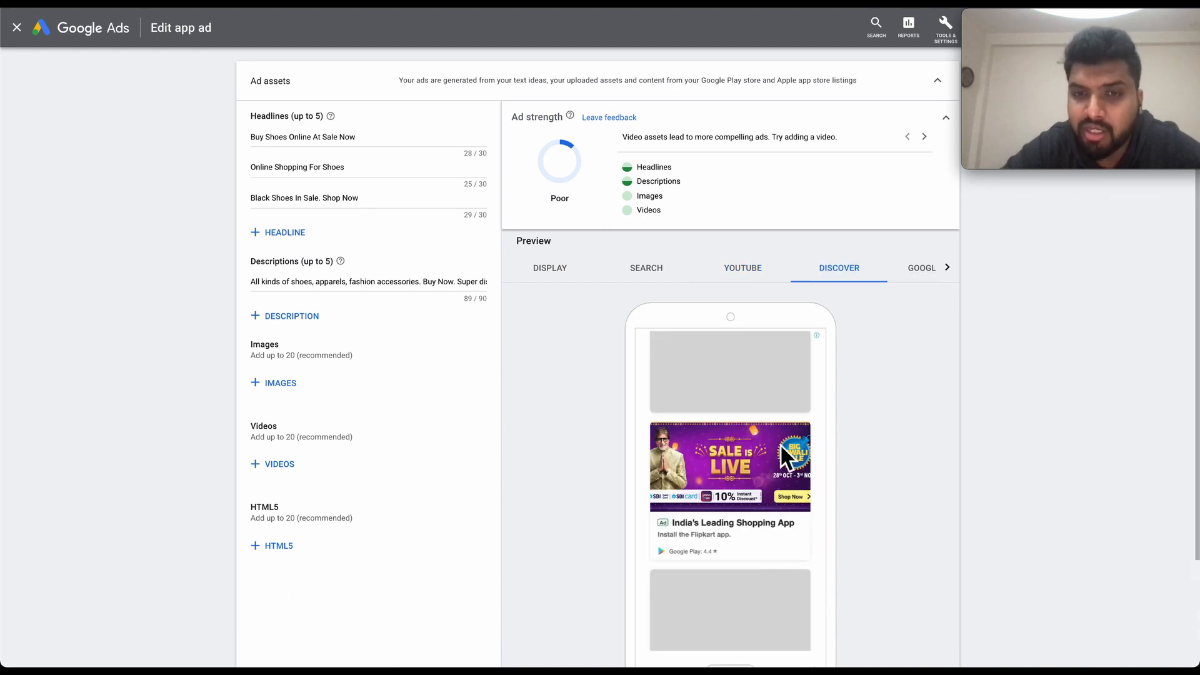
click(938, 275)
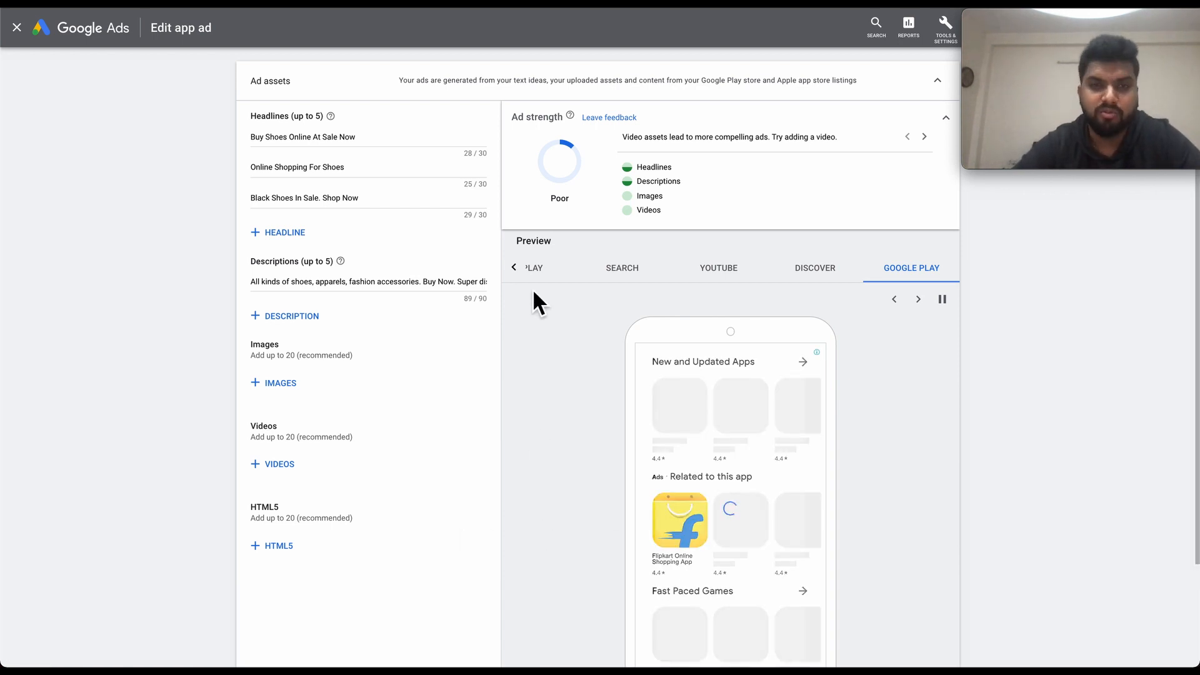
click(515, 269)
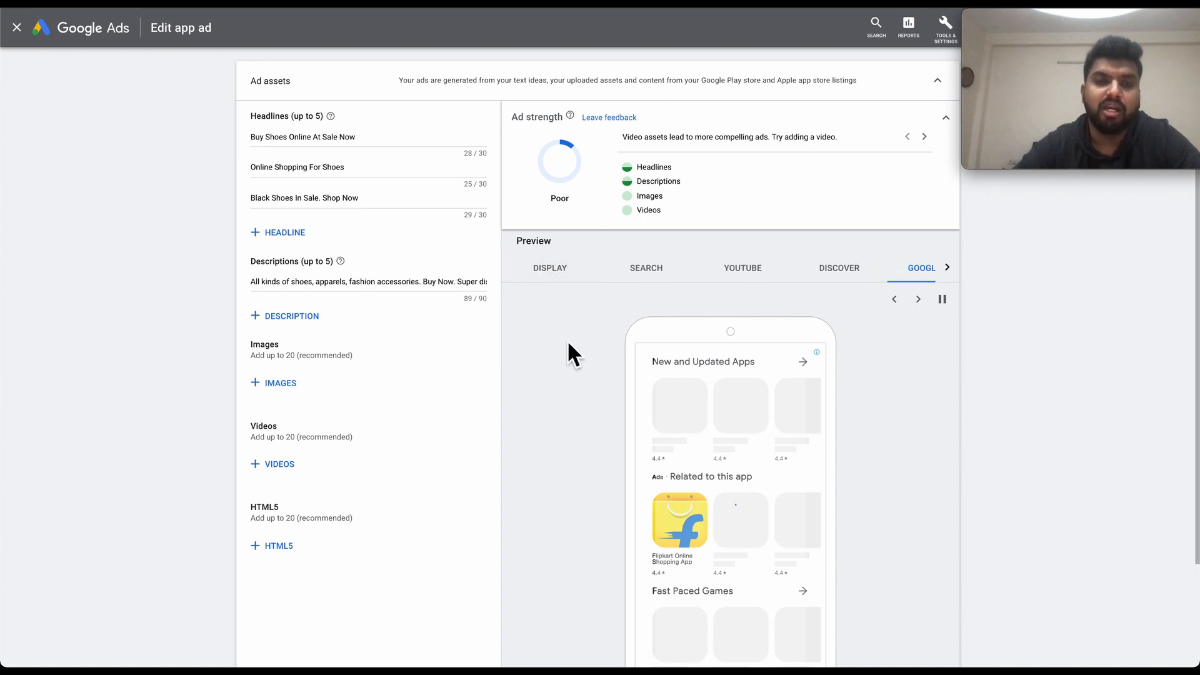